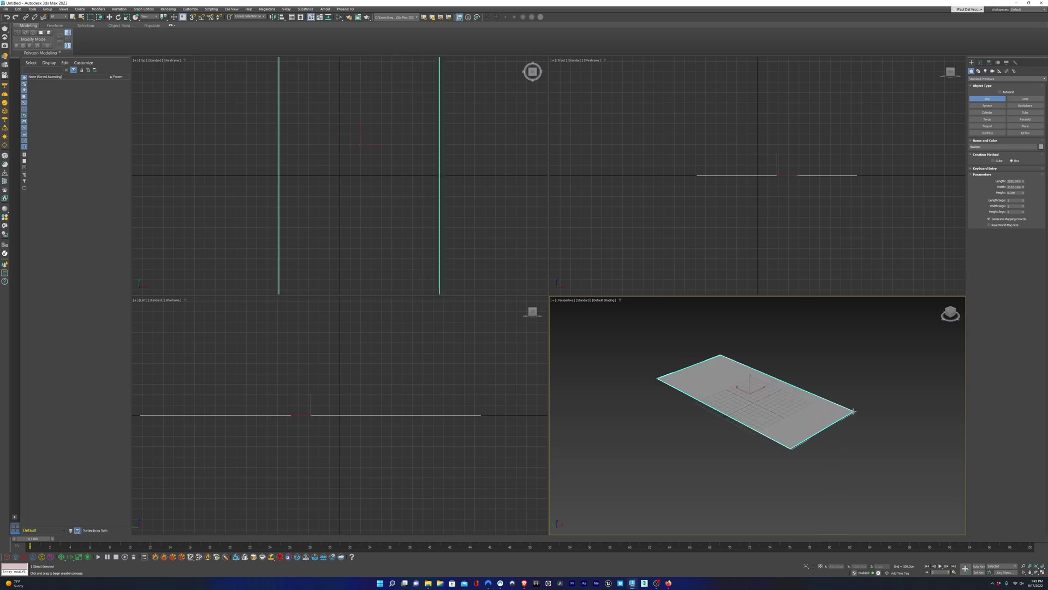
Step: Finish the box in the perspective view as a thin, flat slab
left_click(871, 402)
Step: Set the system unit scale so that 1 unit equals 1.0 centimeter
left_click(190, 9)
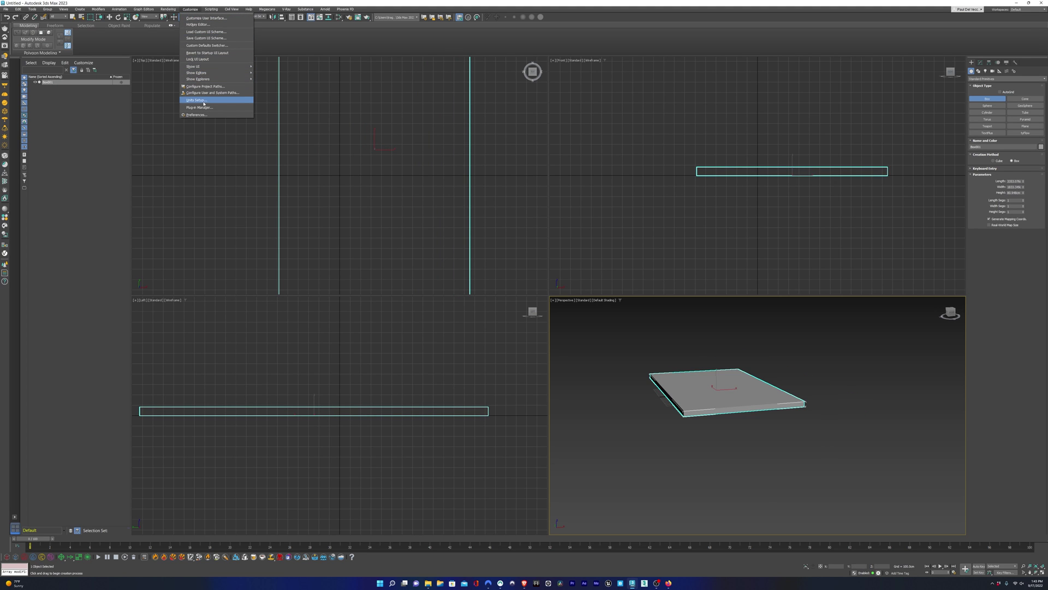
left_click(203, 101)
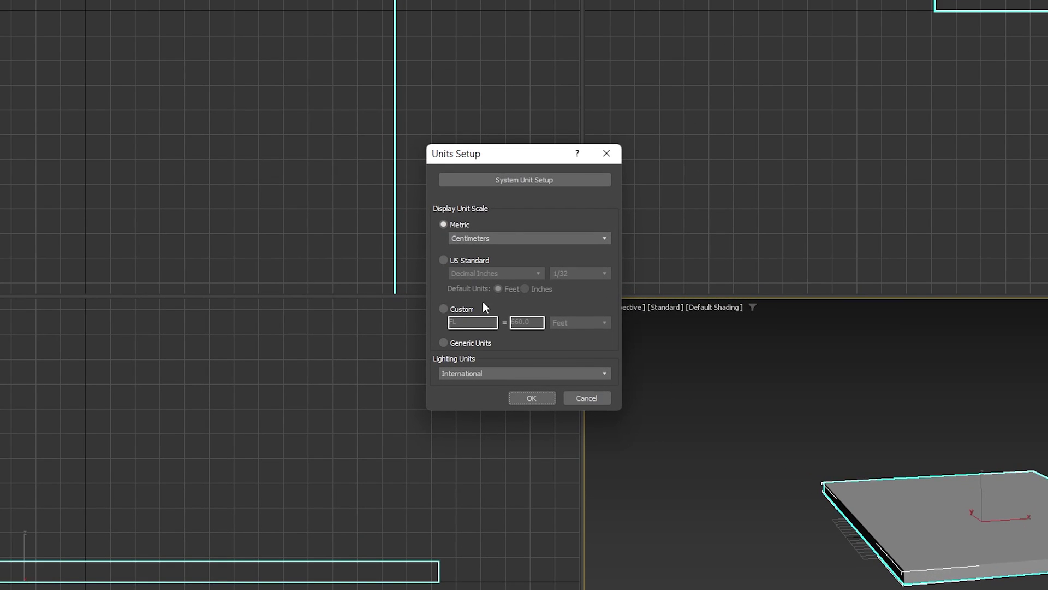
left_click(525, 179)
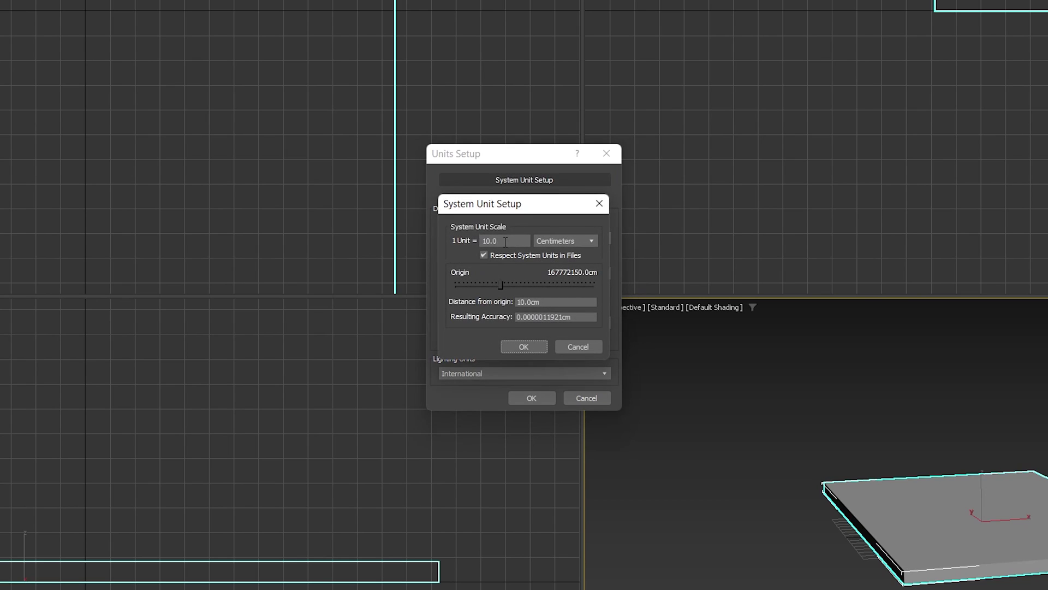
type("1")
key("Return")
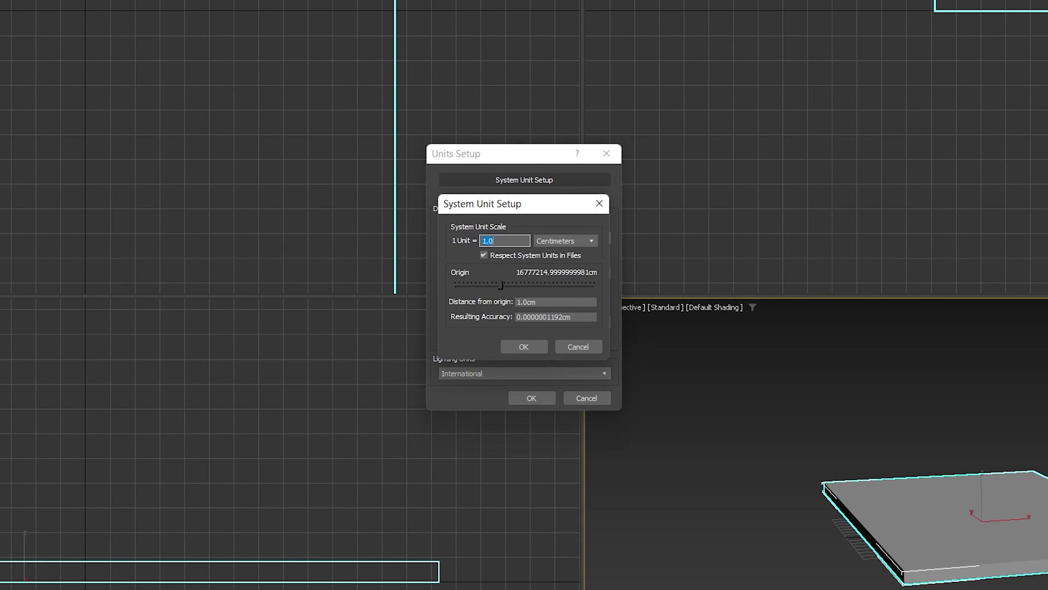
left_click(526, 346)
left_click(531, 398)
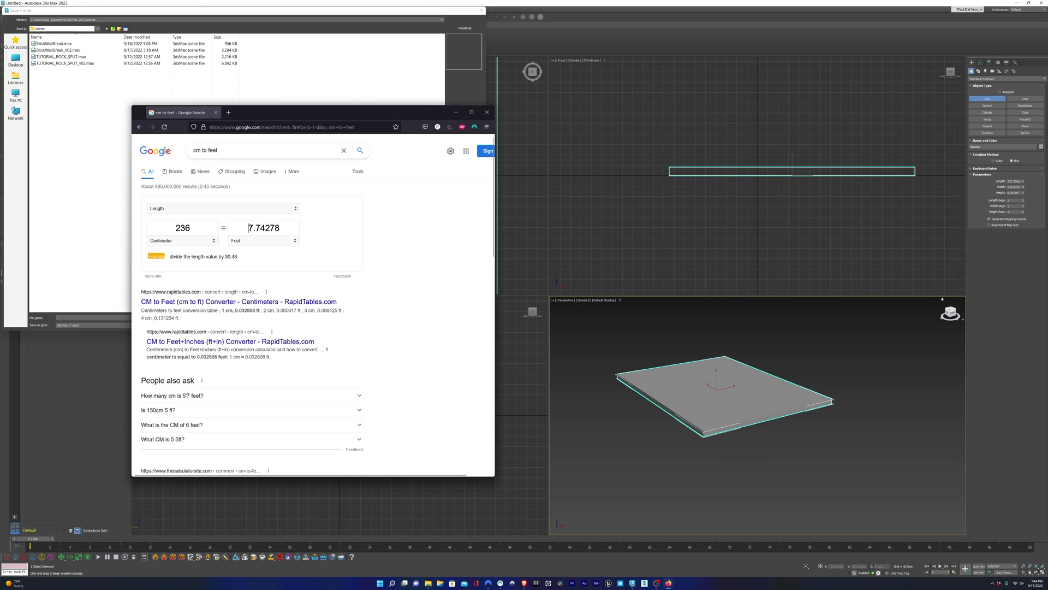
Step: Convert 8 feet and 12 feet to centimeters in the Google converter and adjust the box's dimensions accordingly
double_click(254, 227)
type("8")
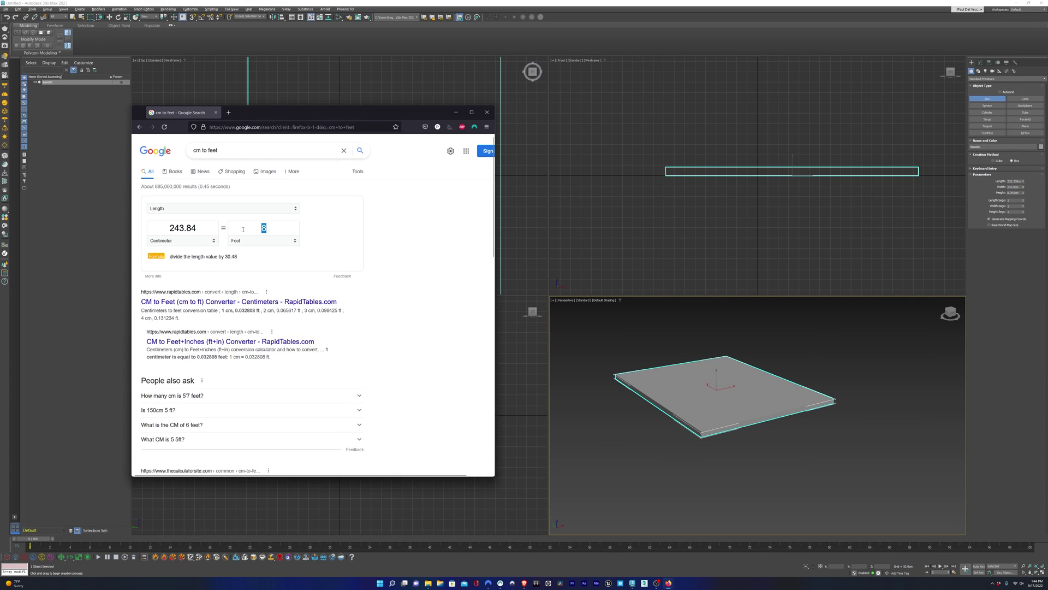
type("12")
double_click(243, 230)
left_click(1024, 184)
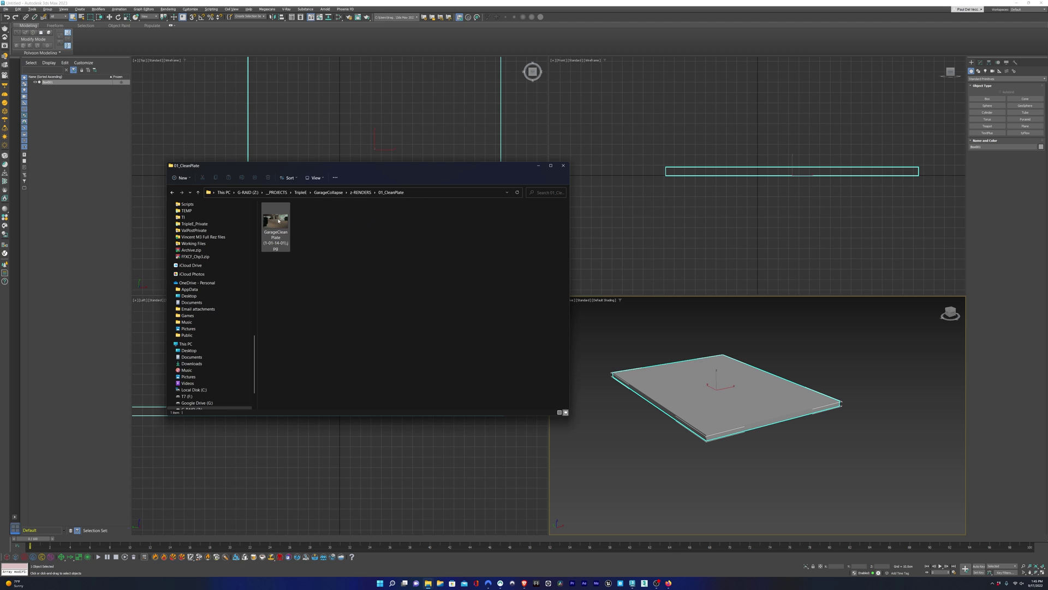
Step: Bring the GarageCleanPlate image into the perspective view as both viewport background and environment map
left_click_drag(279, 220, 646, 363)
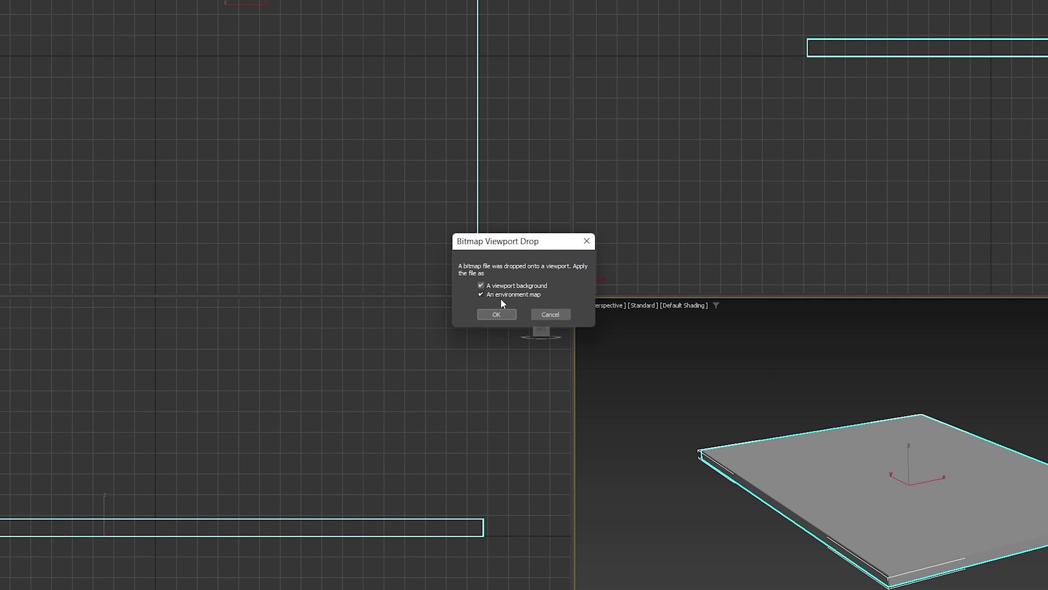
left_click(497, 314)
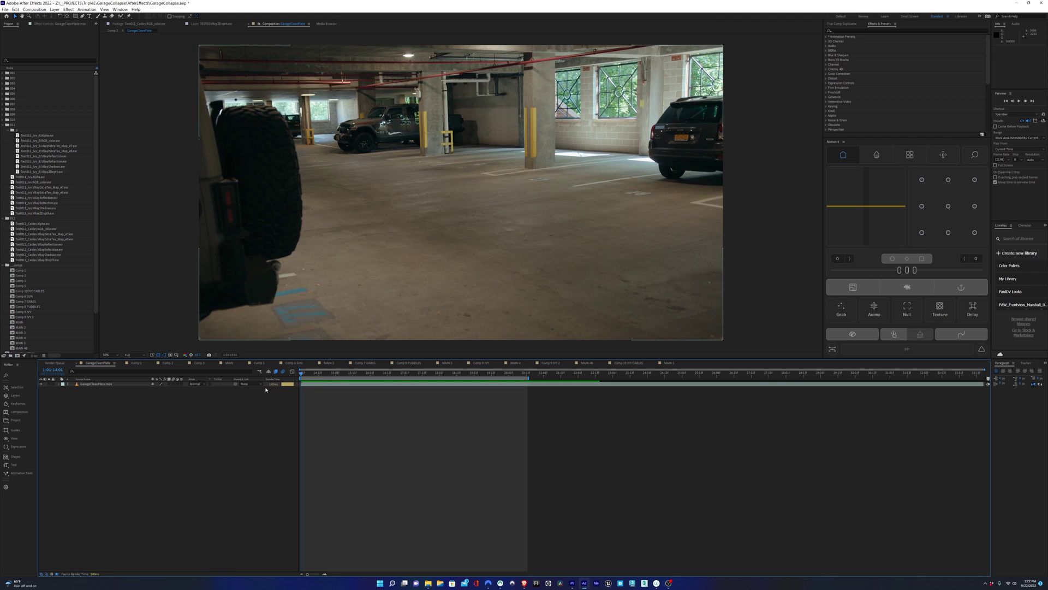
key("n")
key("ctrl+alt+s")
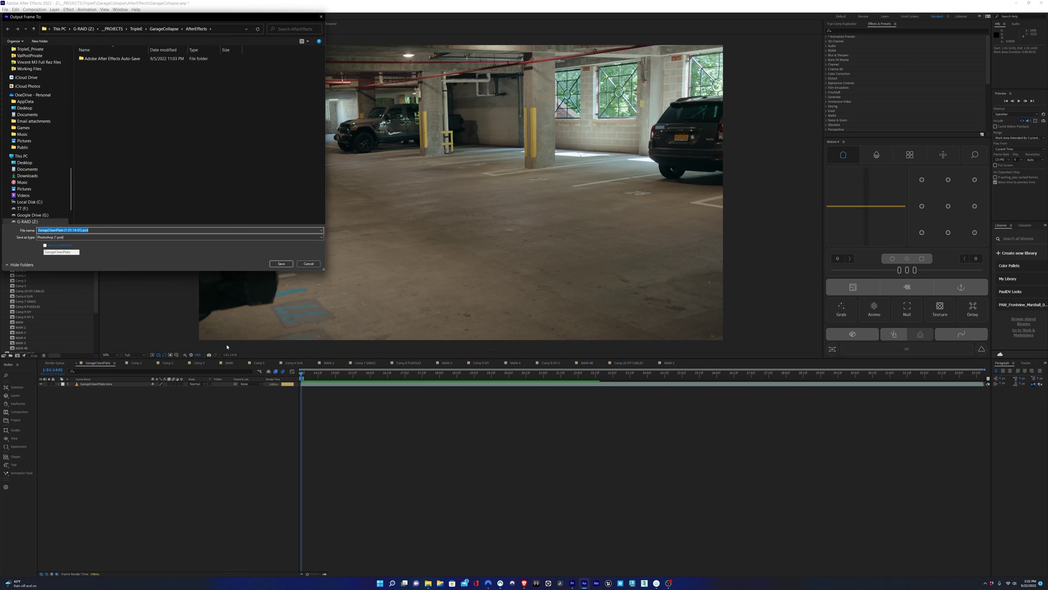
left_click(308, 263)
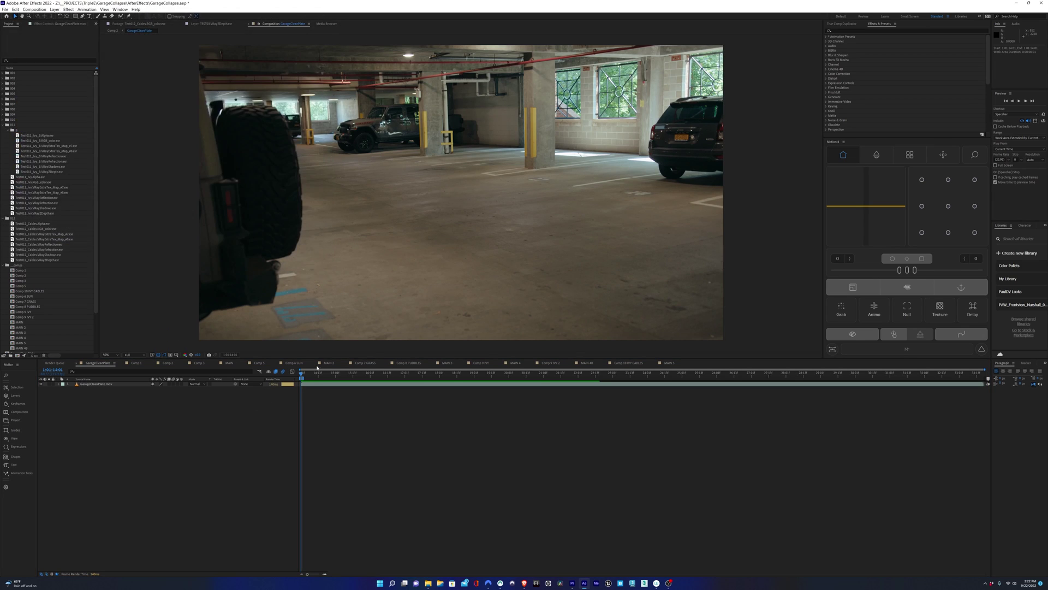
Step: Preview the GarageCleanPlate footage from a point further along the timeline, return to its first frame and check the work area
left_click_drag(317, 378, 359, 379)
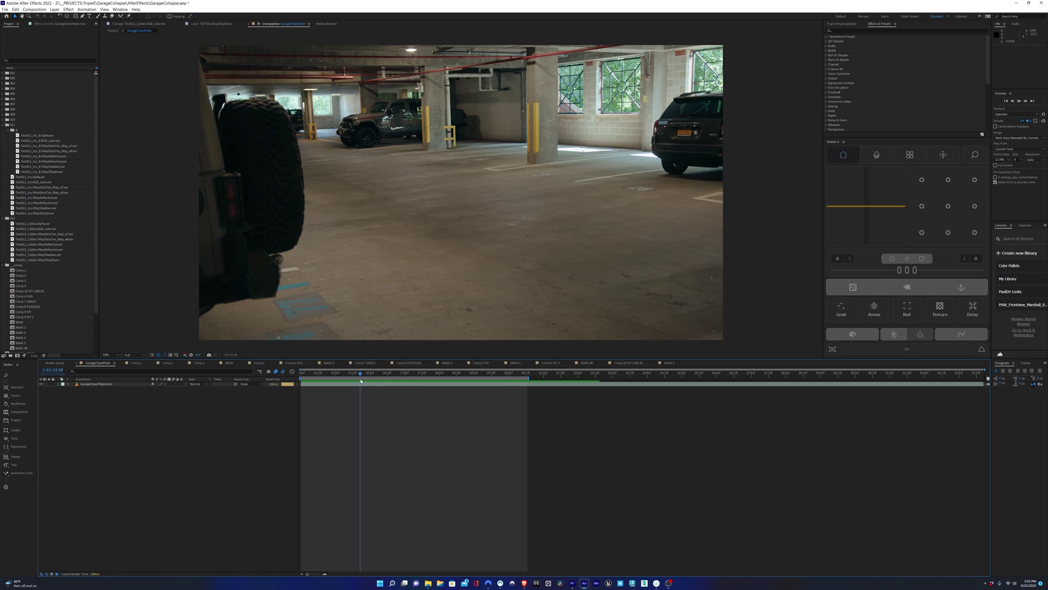
key("space")
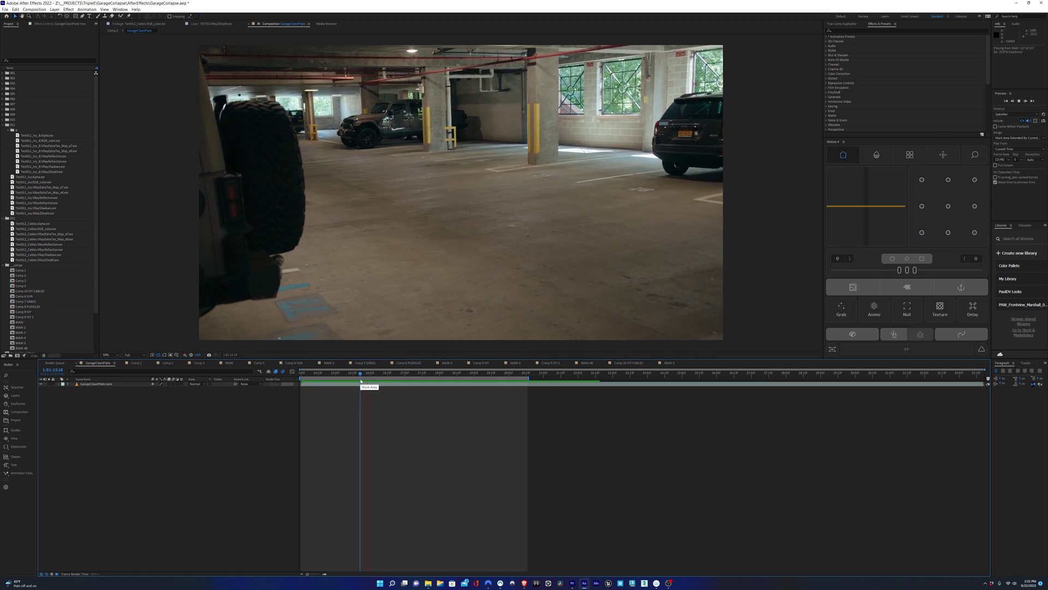
key("space")
key("Home")
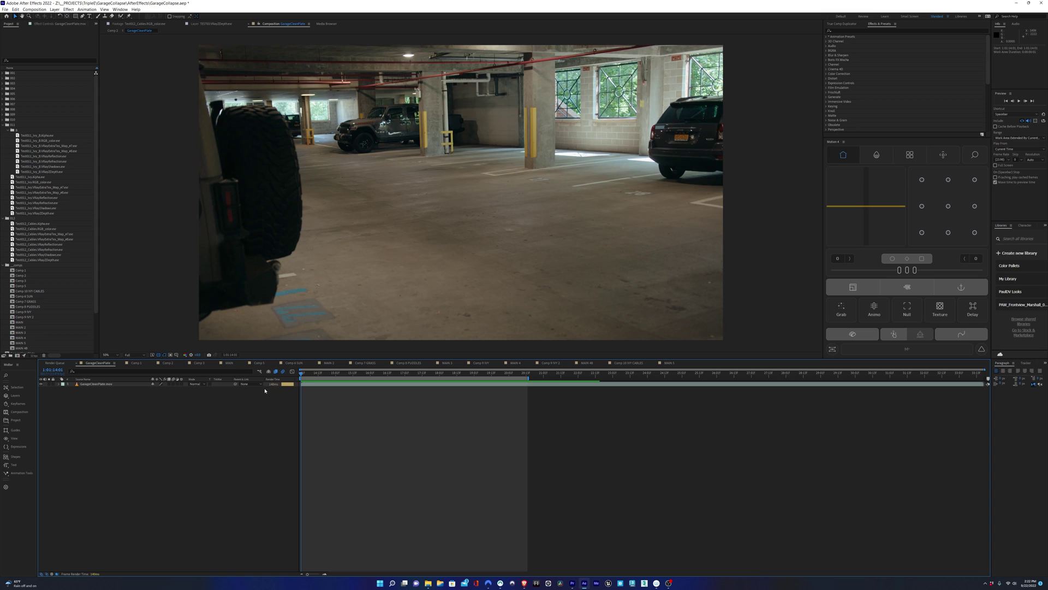
key("n")
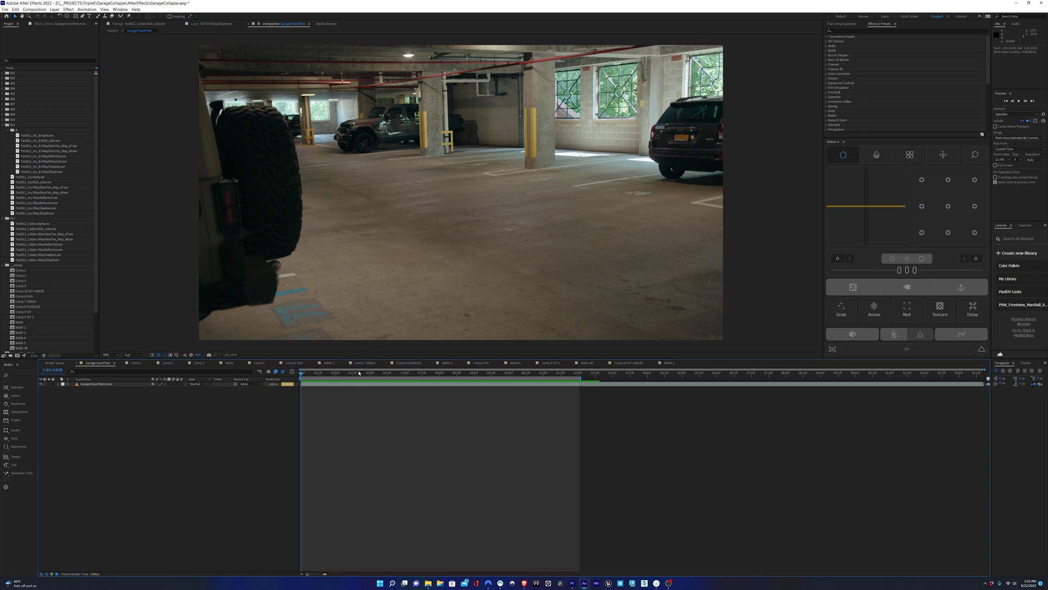
scroll(437, 174, "up", 2)
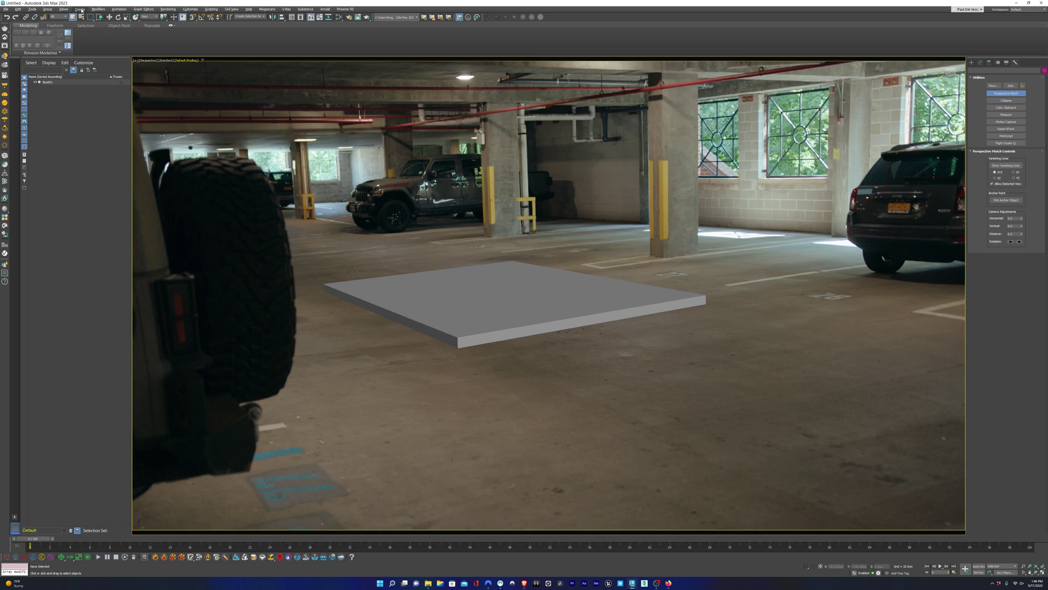
left_click(80, 9)
mouse_move(96, 102)
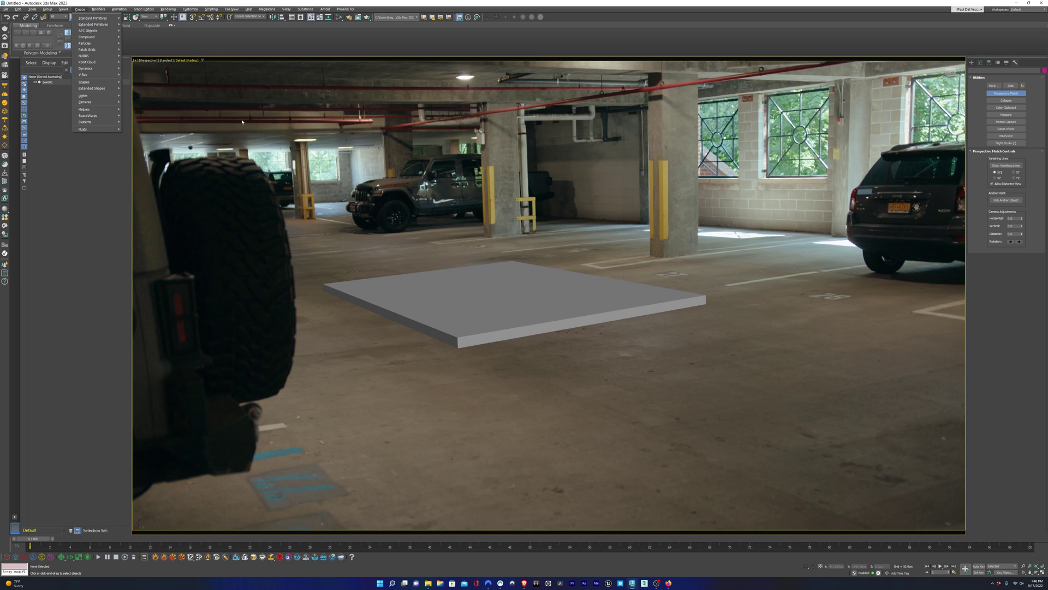
left_click(344, 271)
Step: Switch the production renderer from Arnold to V-Ray GPU 6 Hotfix 2 and set the noise limit to 0.001
key("F10")
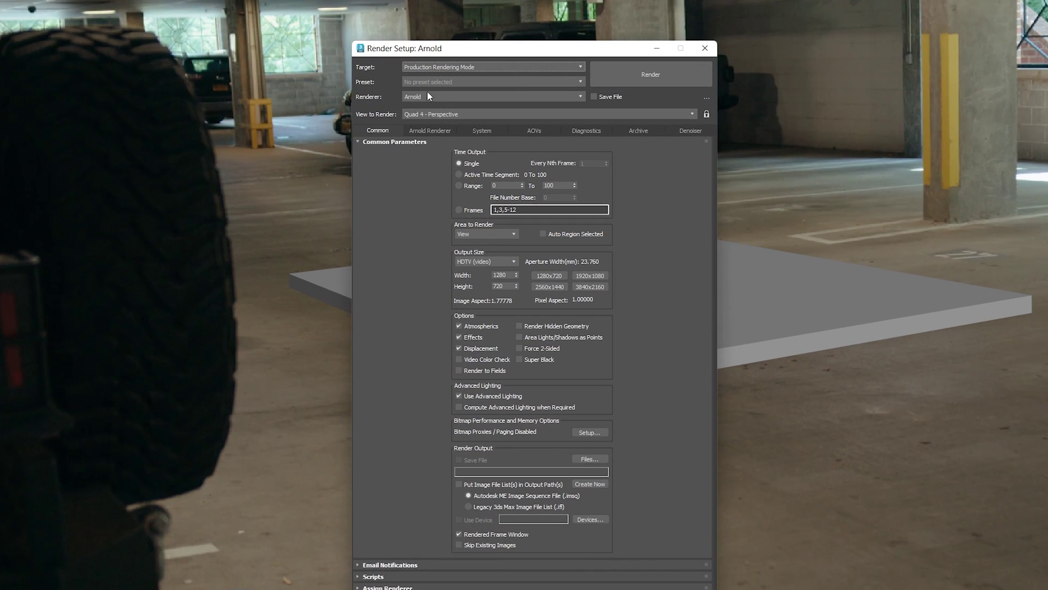
left_click(428, 96)
left_click(443, 155)
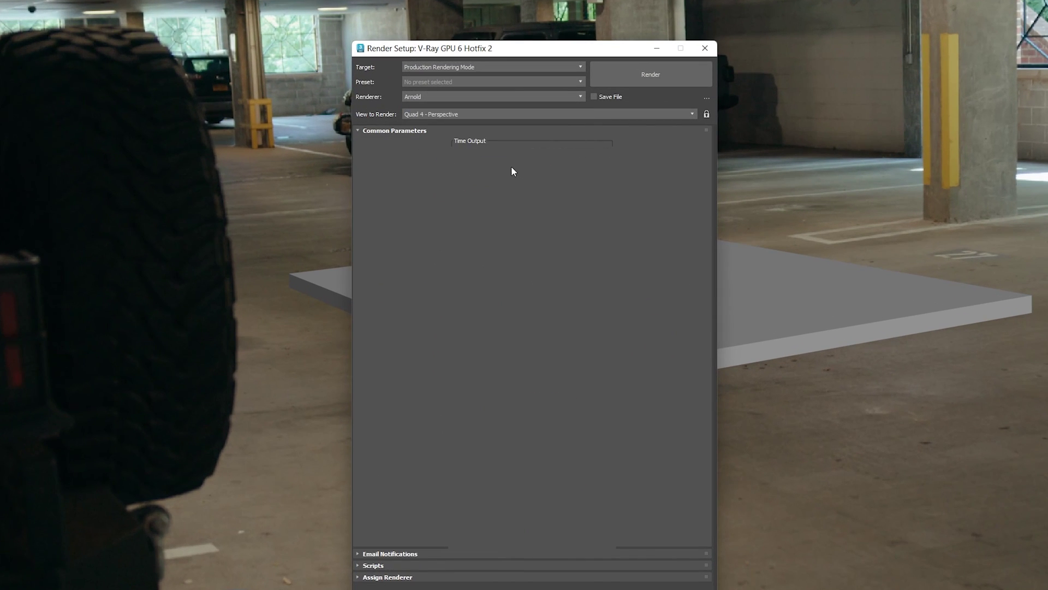
left_click(467, 131)
double_click(597, 153)
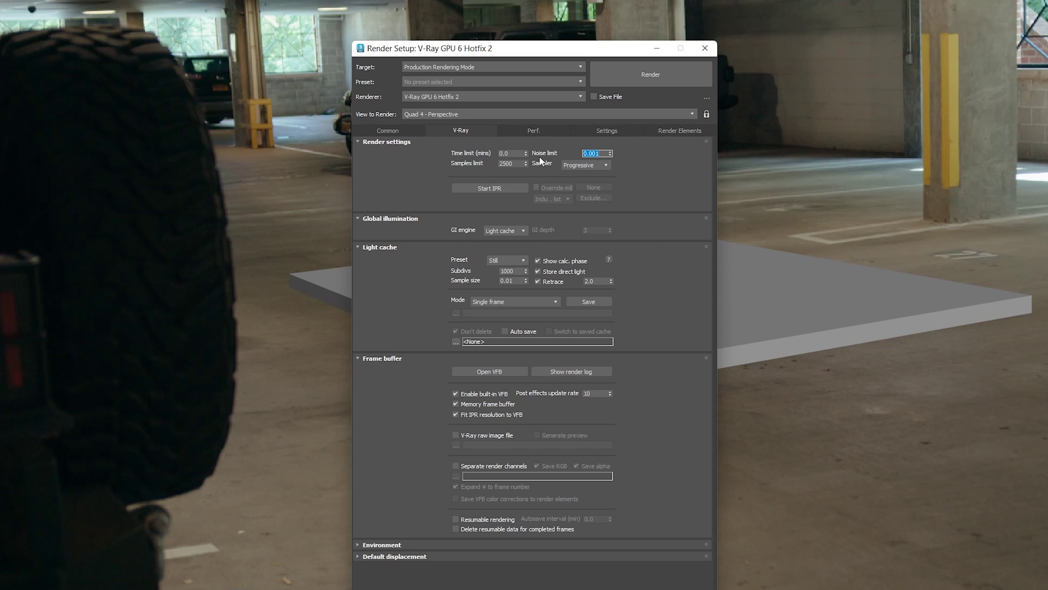
Step: Add a VRayDenoiser render element to the render setup
left_click(679, 131)
left_click(465, 166)
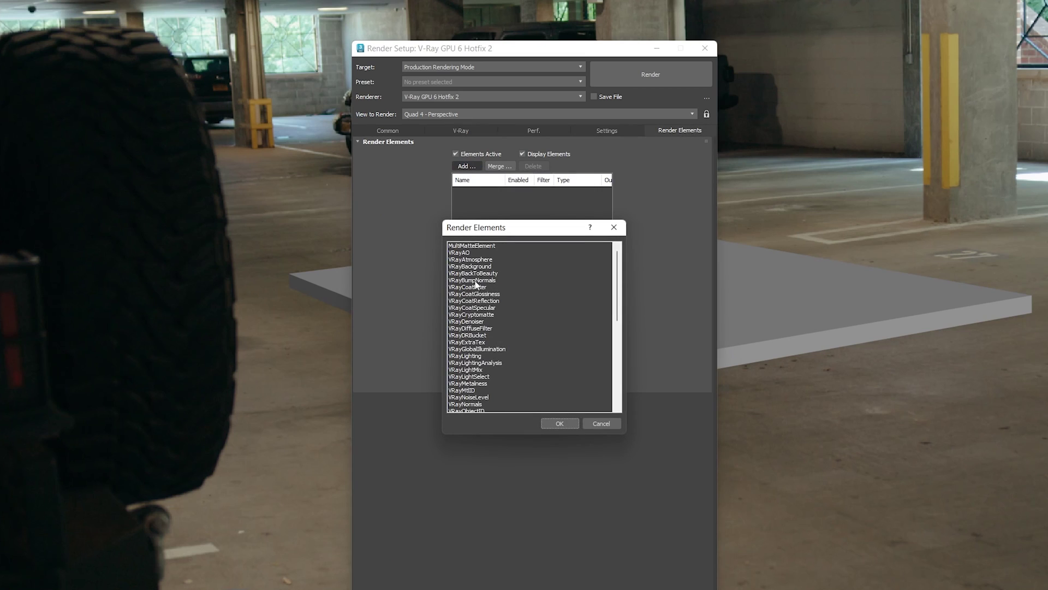
left_click(473, 322)
left_click(558, 423)
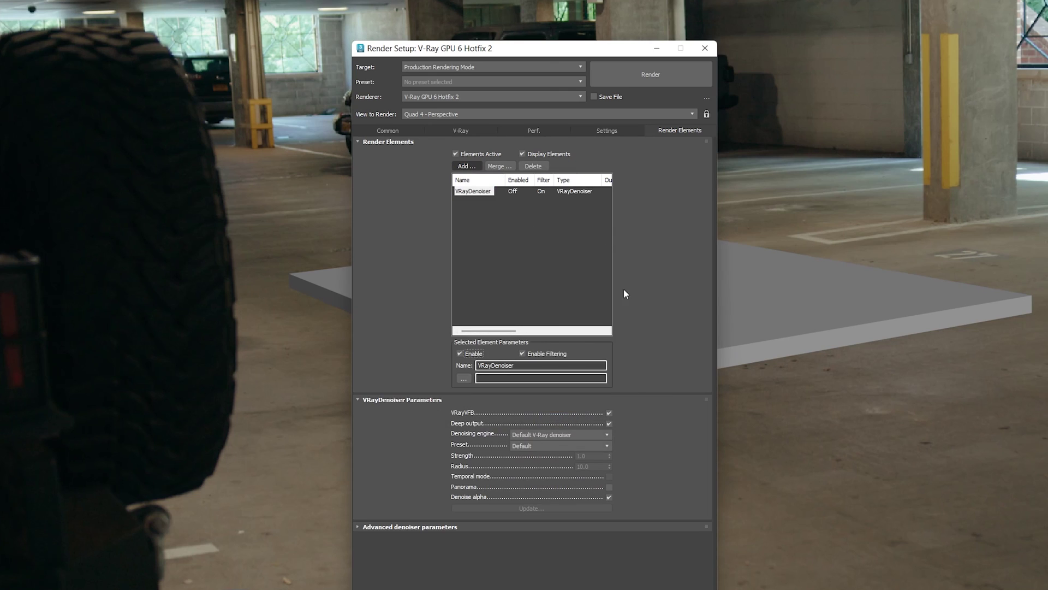
left_click(433, 135)
left_click(388, 131)
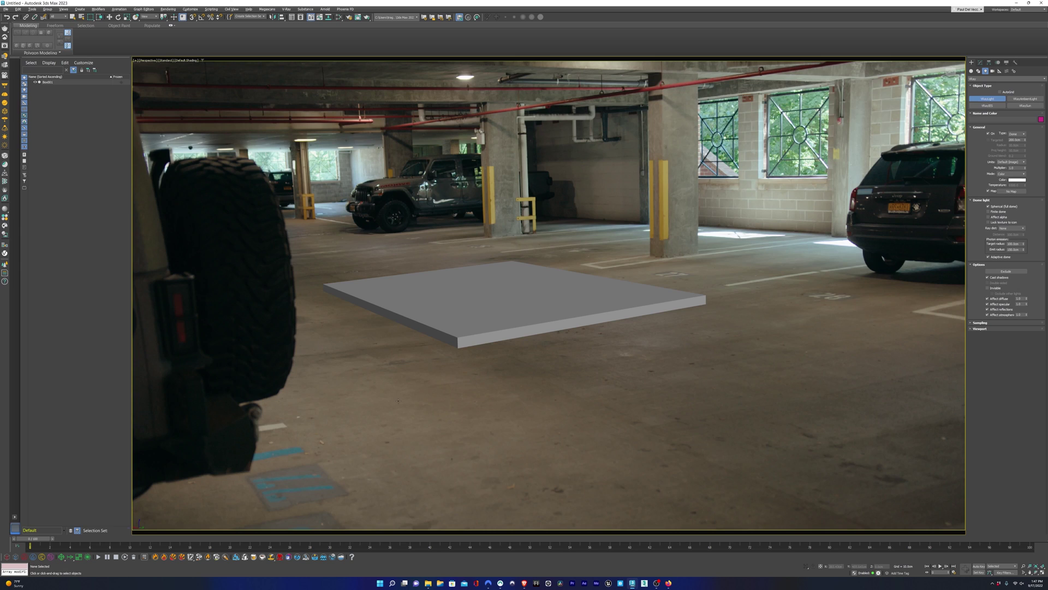
Step: Place a V-Ray dome light on the garage floor and move it behind the parked SUV
left_click(399, 443)
key("w")
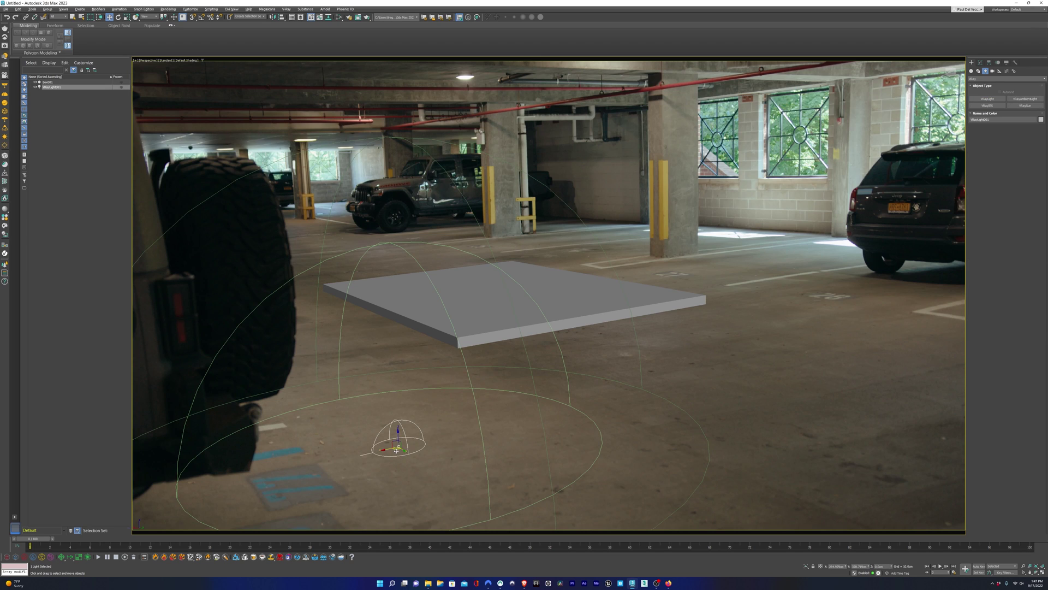
left_click_drag(396, 450, 895, 330)
Step: Create a VRayBitmap map that loads GarageGC_v02.hdr and set its mapping type to Spherical
key("m")
scroll(62, 393, "down", 15)
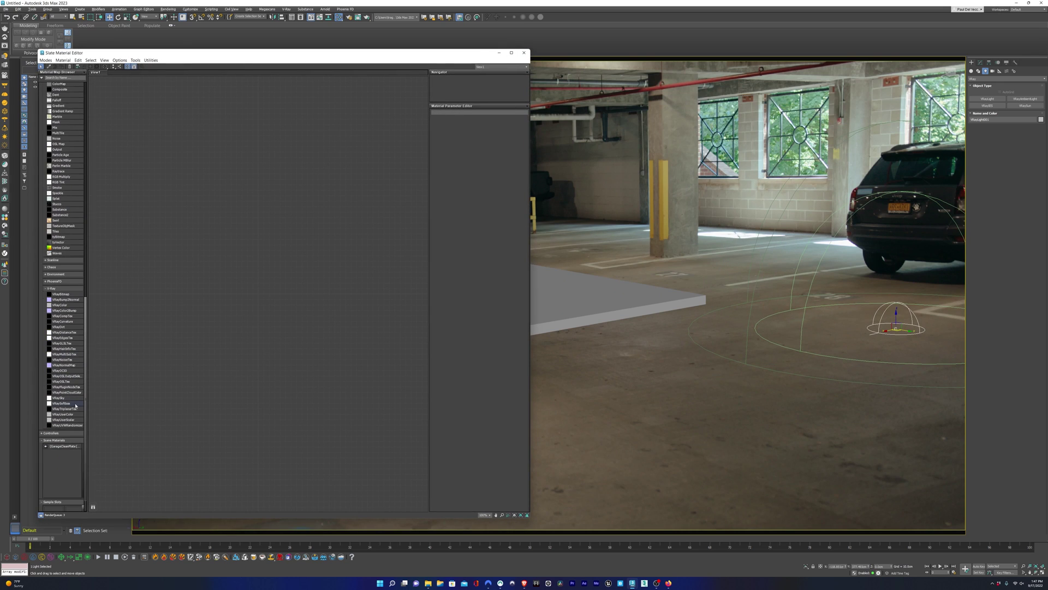
double_click(66, 294)
double_click(61, 48)
double_click(44, 50)
left_click(168, 68)
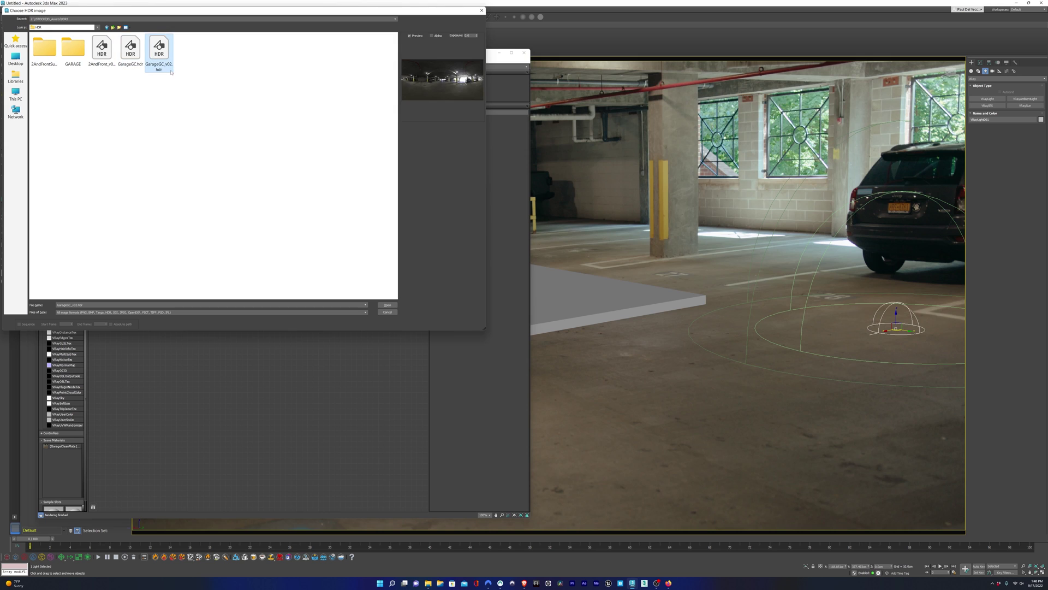
left_click(386, 305)
left_click_drag(176, 224, 165, 196)
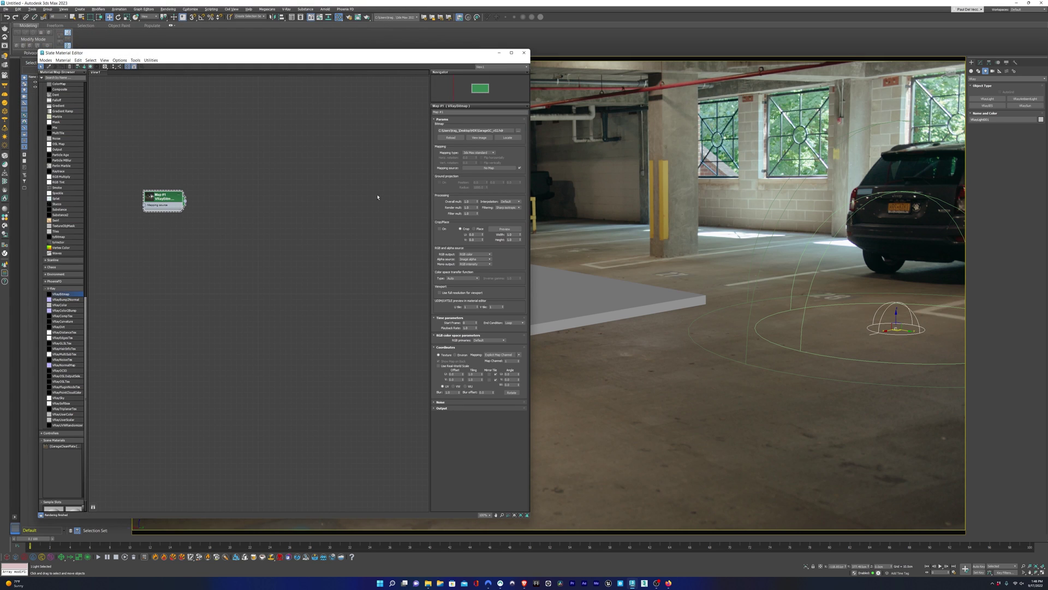
left_click(478, 152)
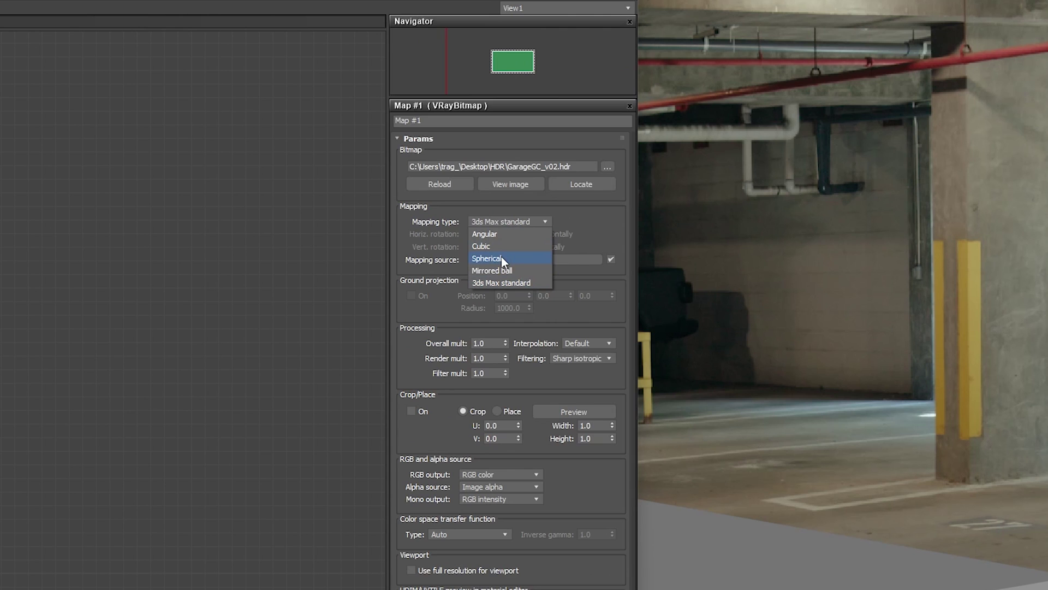
left_click(491, 258)
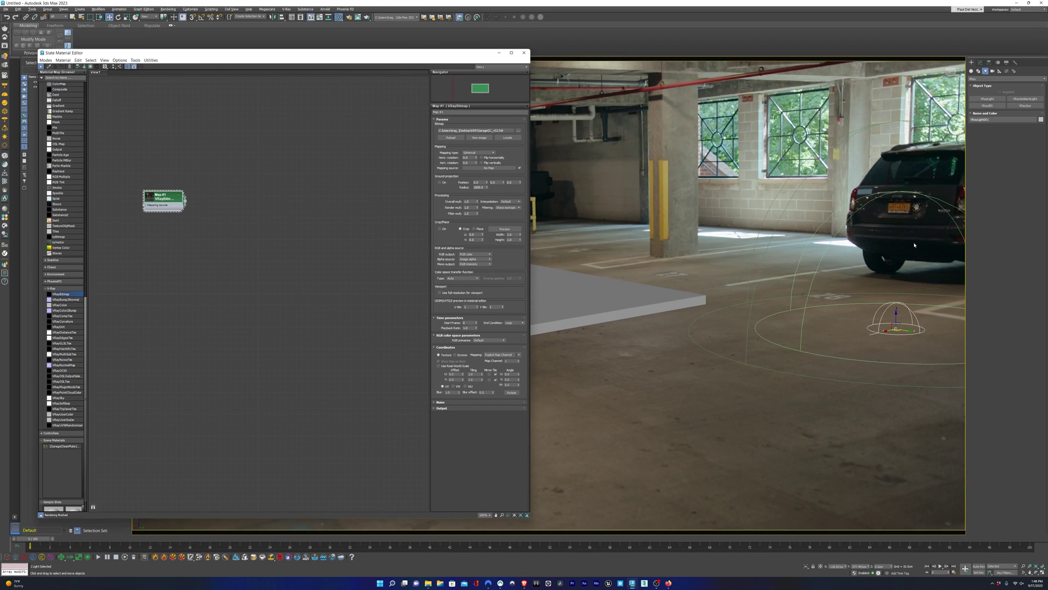
Step: Assign the HDR VRayBitmap as the dome light's map and lock the texture to the light's icon
left_click(980, 62)
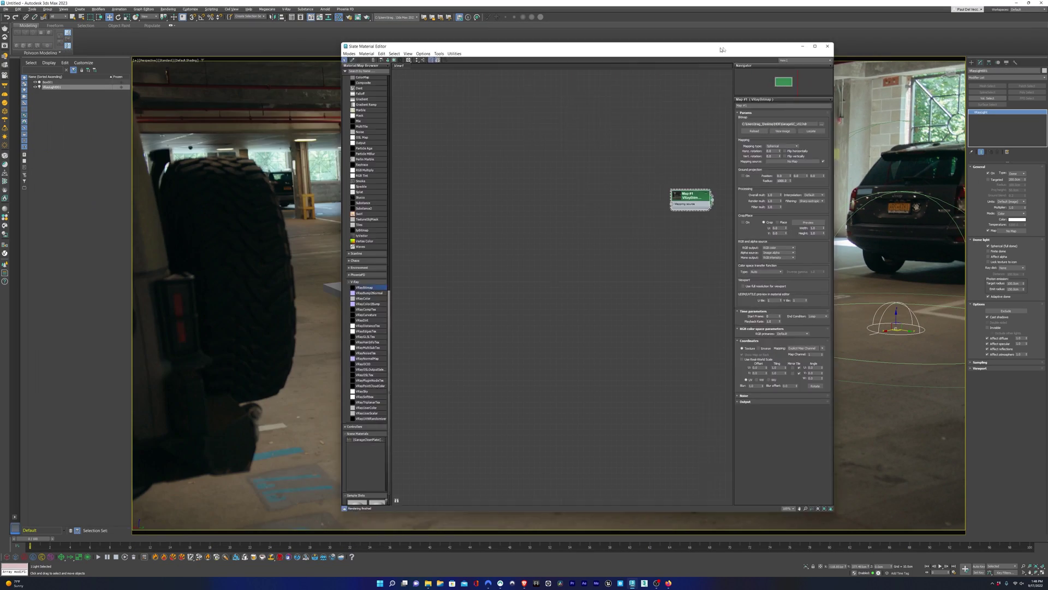
left_click_drag(721, 49, 784, 51)
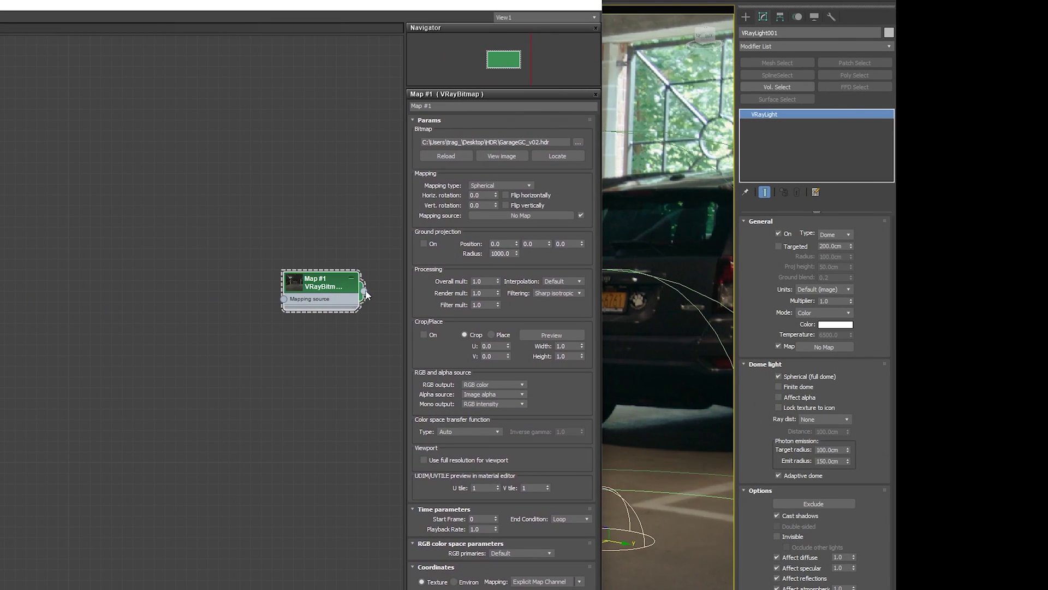
left_click_drag(364, 291, 824, 347)
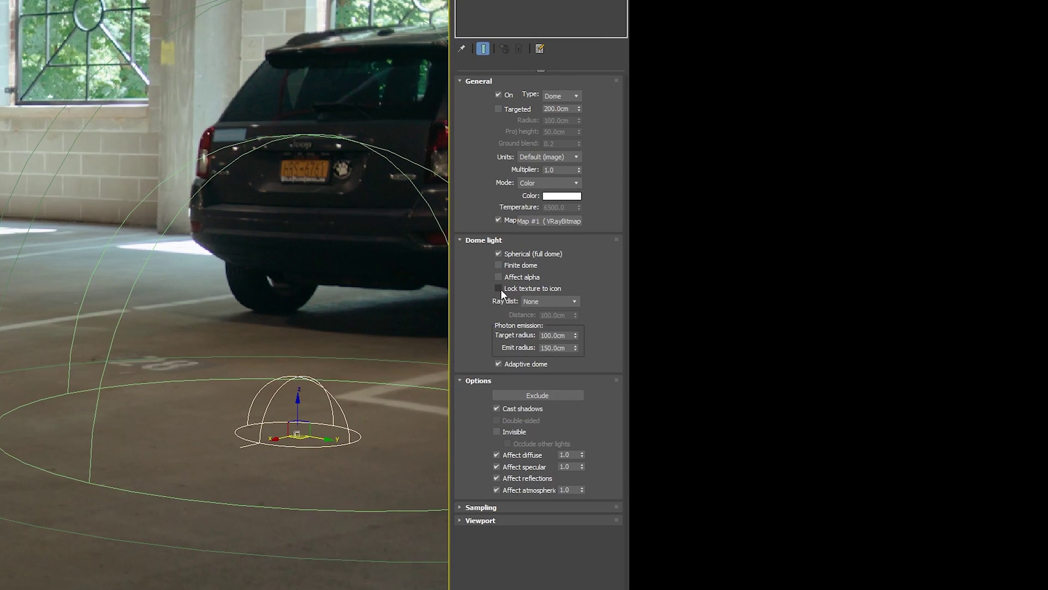
left_click(498, 288)
Step: Start V-Ray Viewport IPR in the perspective view and rotate the dome light to turn the HDR environment
left_click(166, 60)
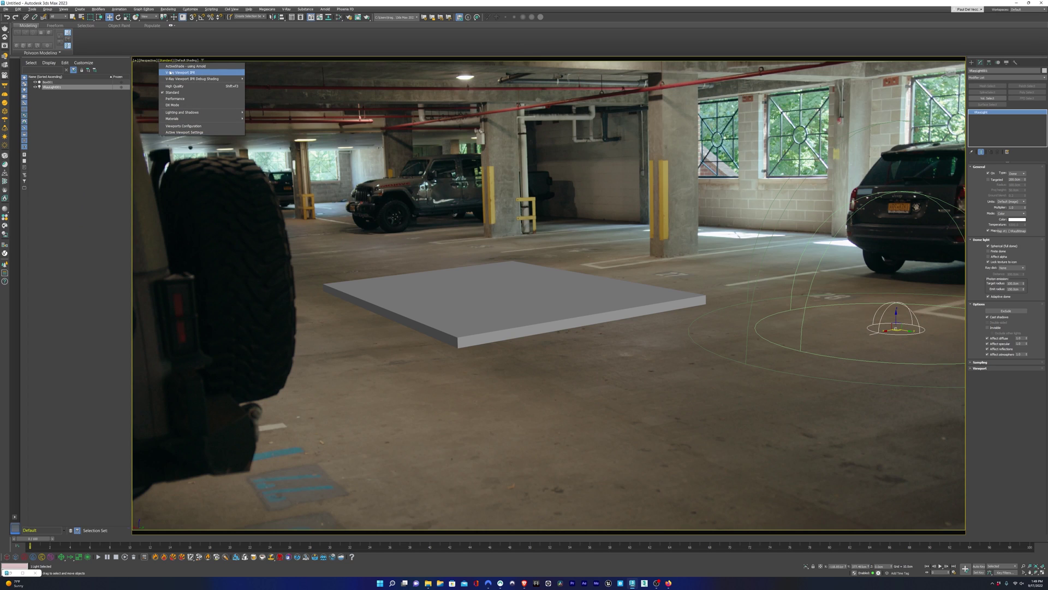
left_click(173, 72)
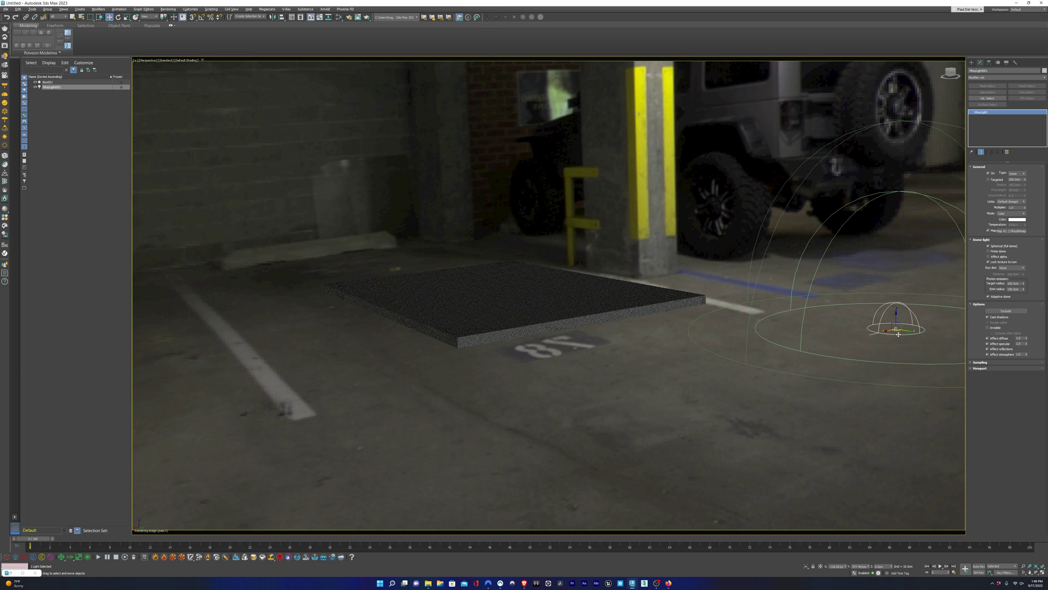
key("e")
left_click_drag(901, 331, 949, 335)
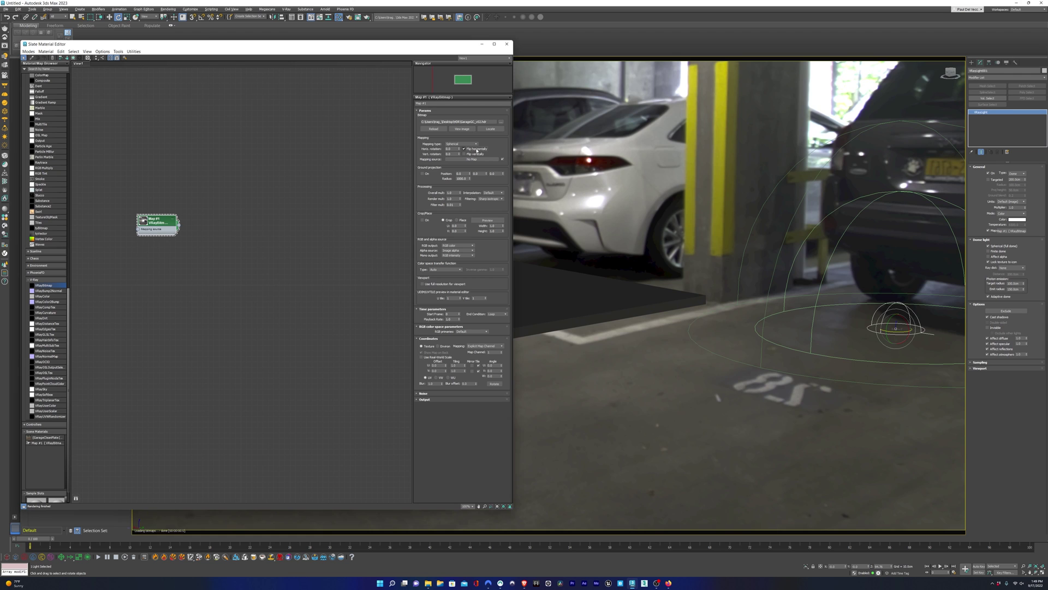
Step: Flip the HDR map horizontally and rotate the dome light to line its environment up with the garage background
left_click(521, 277)
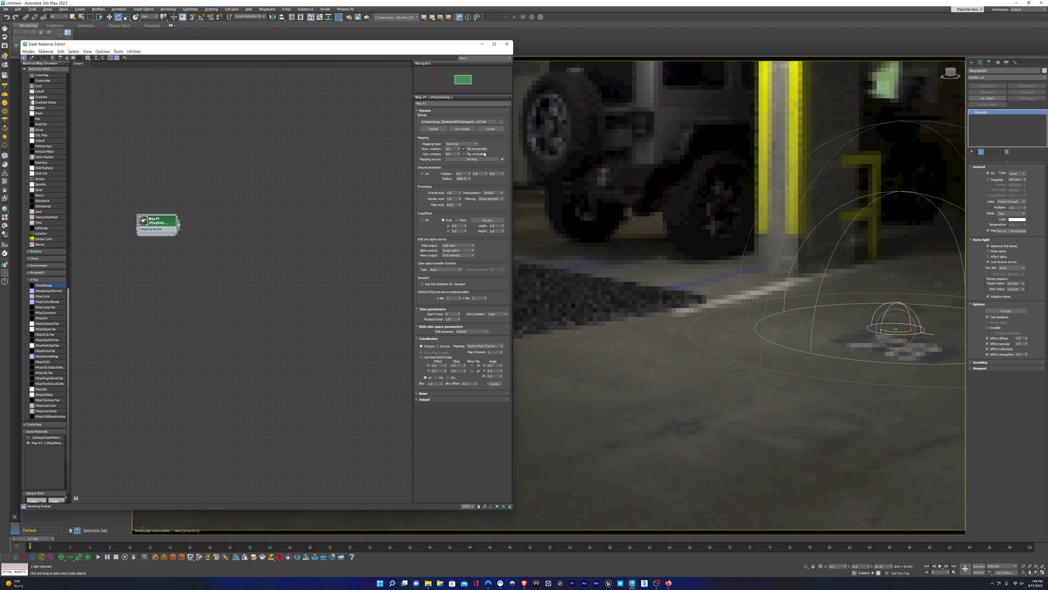
left_click(586, 48)
left_click_drag(885, 331, 788, 320)
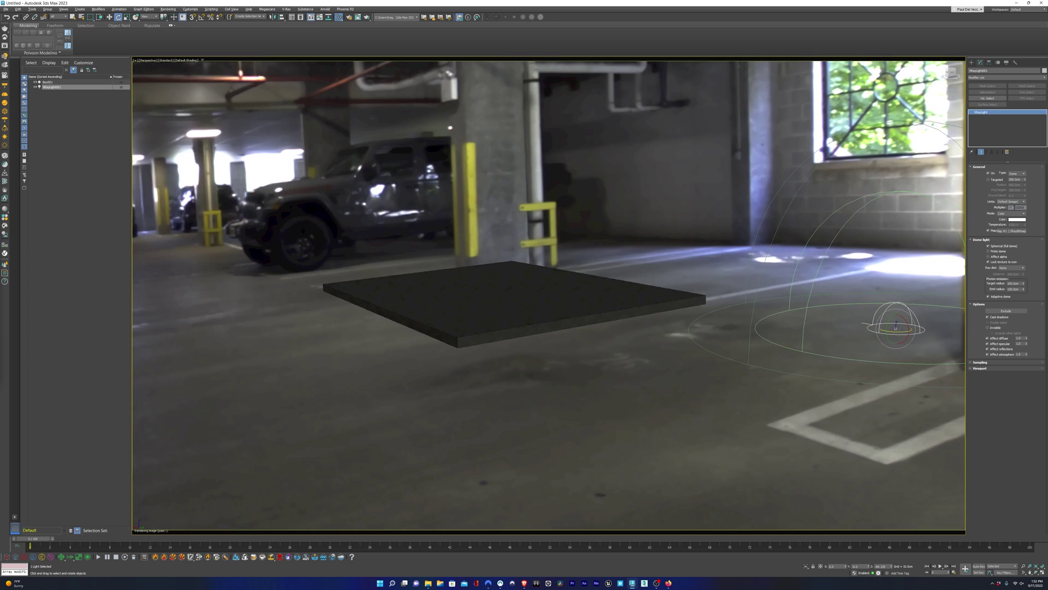
Step: Set the dome light's multiplier to 2
double_click(1014, 207)
type("2")
key("Return")
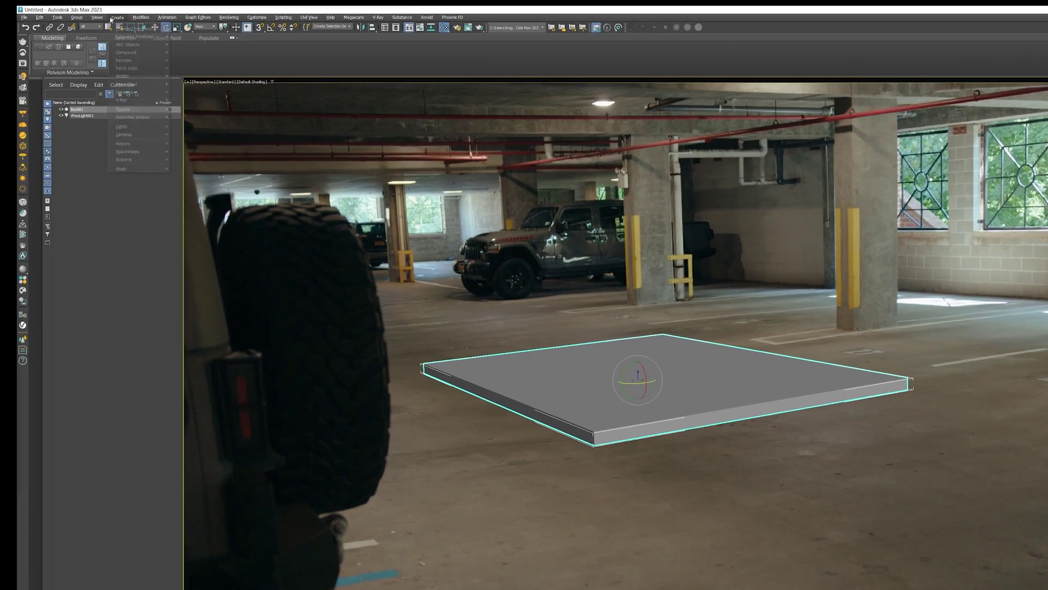
Step: Create a V-Ray physical camera from the current perspective view
left_click(80, 9)
mouse_move(85, 101)
mouse_move(183, 122)
left_click(447, 212)
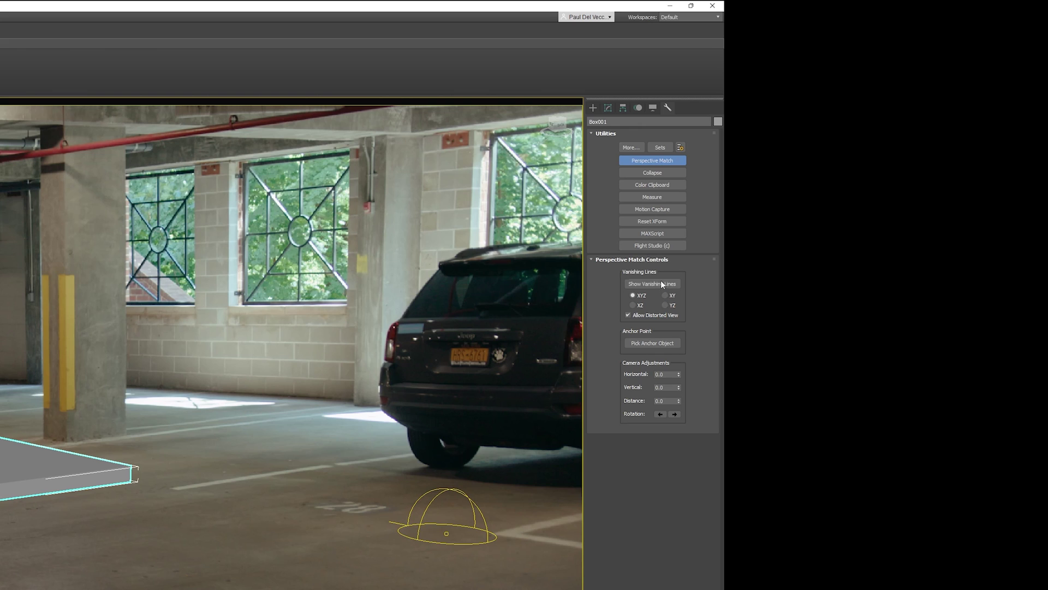
Step: Show the Perspective Match vanishing lines and align the two red lines with the parking markings on the floor
left_click(657, 283)
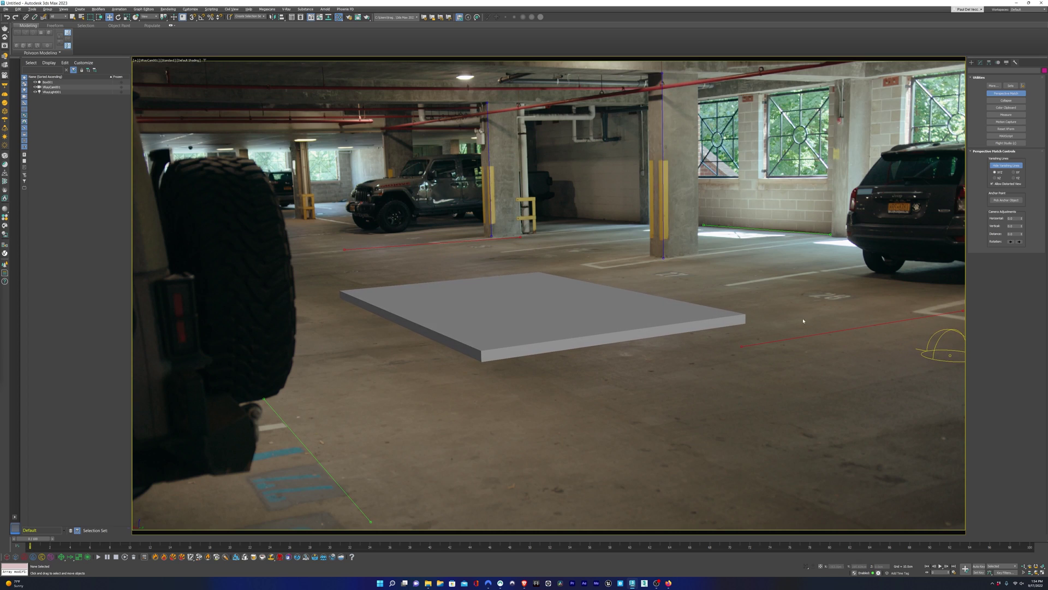
left_click_drag(741, 346, 751, 354)
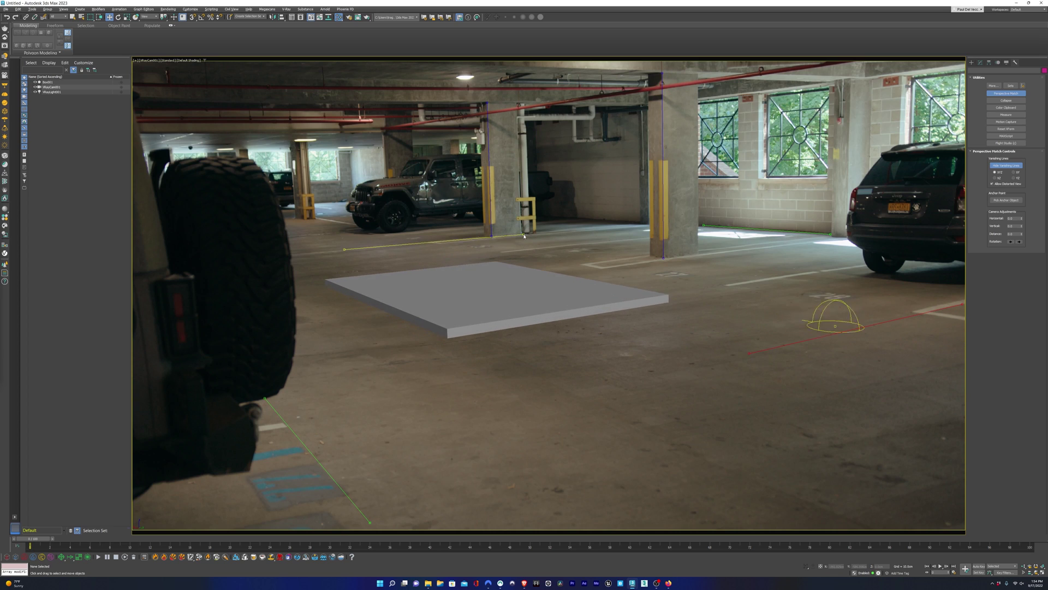
left_click_drag(345, 249, 344, 250)
left_click_drag(749, 354, 747, 351)
Step: Align the two green vanishing lines with the base of the window wall and the floor markings beside the tire
left_click_drag(702, 224, 703, 225)
left_click_drag(266, 397, 283, 422)
left_click_drag(370, 523, 366, 526)
left_click_drag(703, 225, 706, 226)
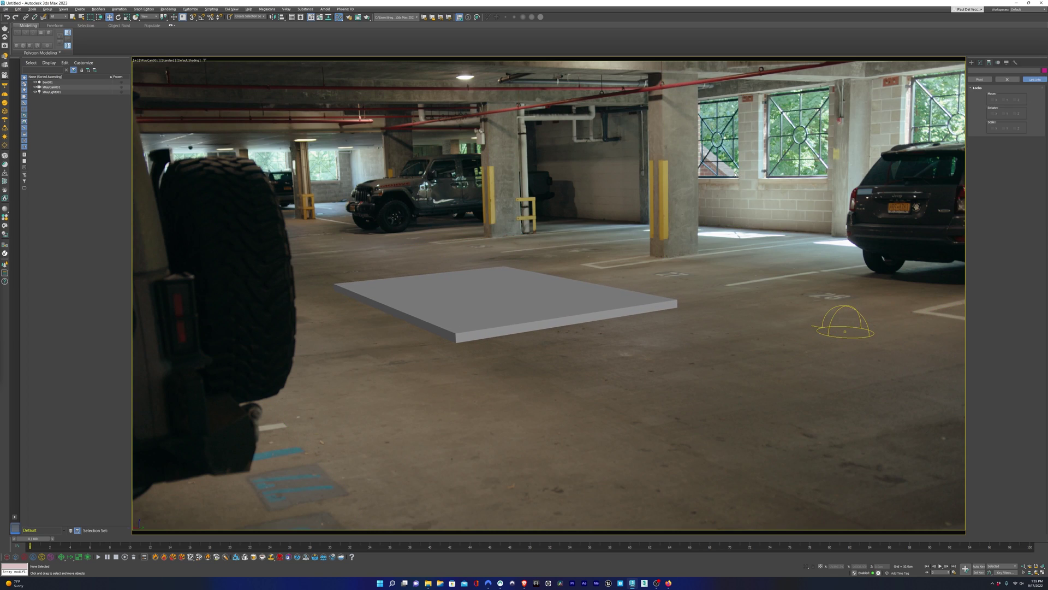
Step: Show all four viewports and select the V-Ray camera in the front view
key("alt+w")
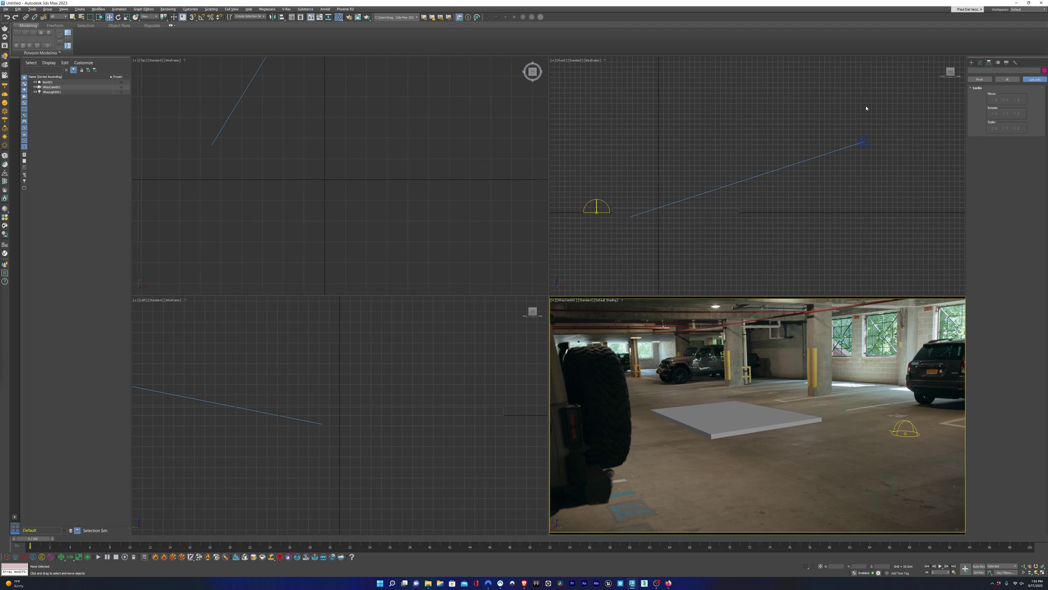
left_click(864, 129)
left_click(863, 141)
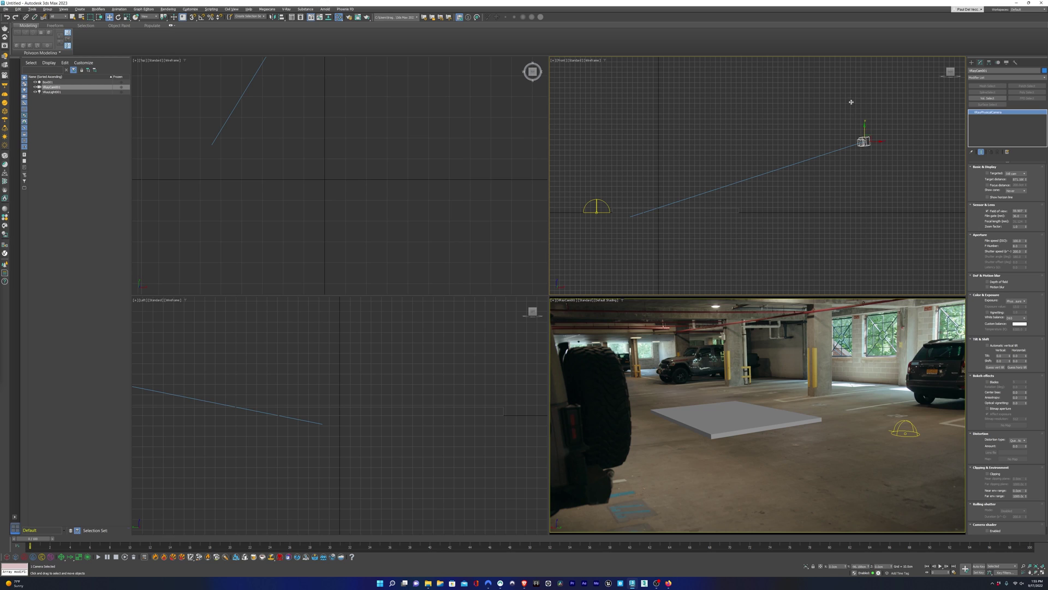
Step: Select the slab and tilt it steeply upward in the camera view
left_click(737, 417)
key("e")
left_click_drag(731, 407, 700, 387)
key("w")
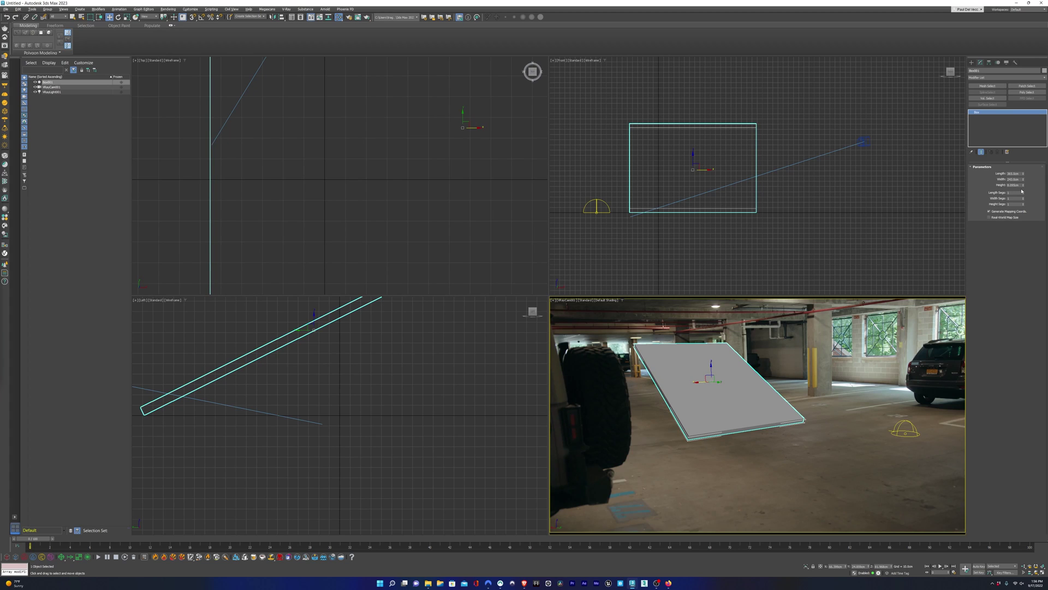
Step: Select the V-Ray camera, try different fields of view, and set its field of view to 36
left_click(863, 141)
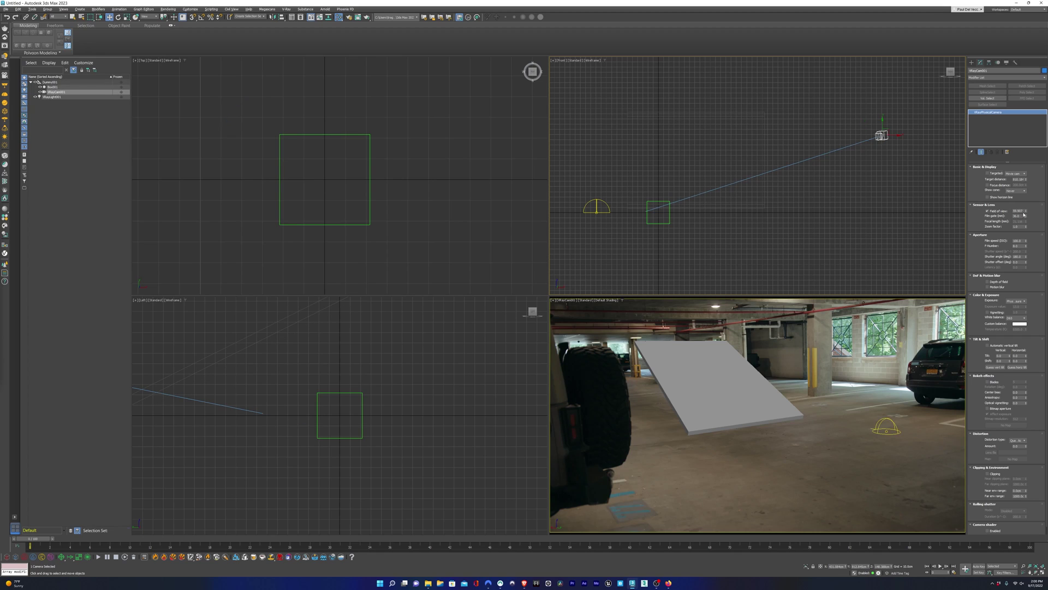
left_click_drag(1024, 214, 1028, 216)
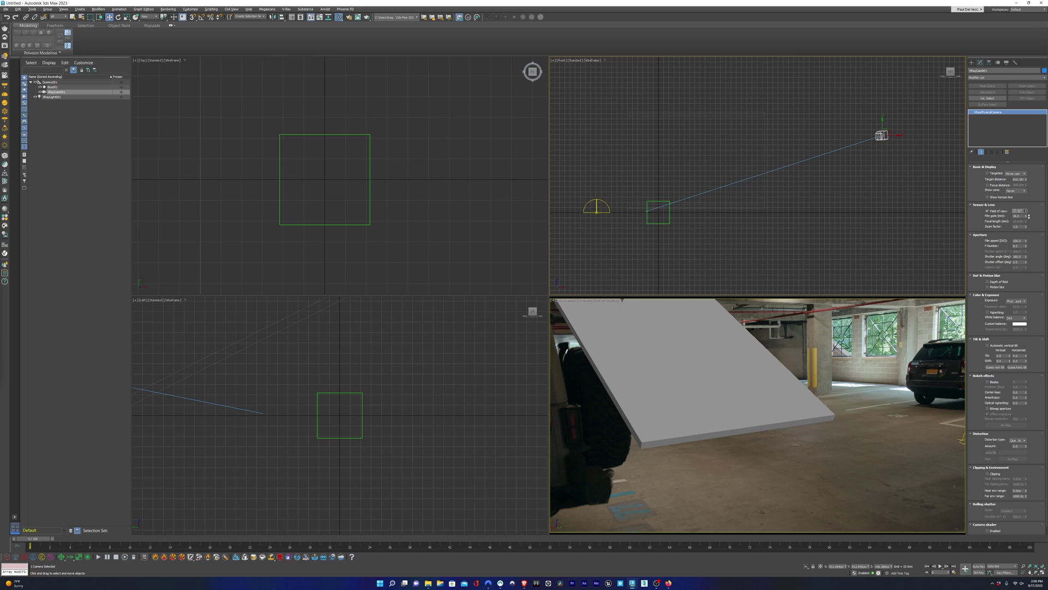
left_click_drag(1028, 216, 1026, 213)
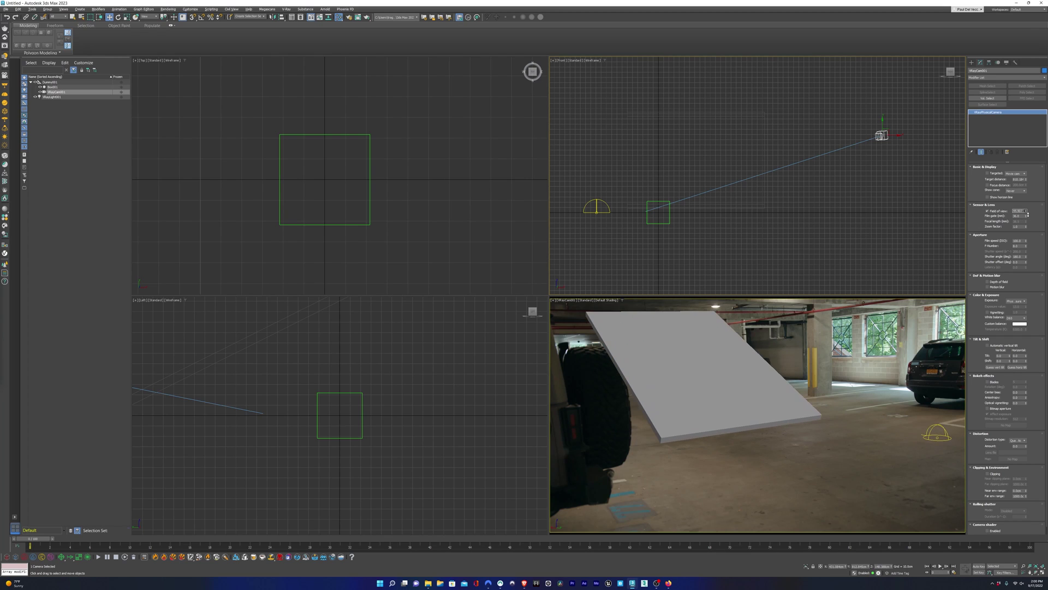
left_click_drag(1028, 214, 1029, 216)
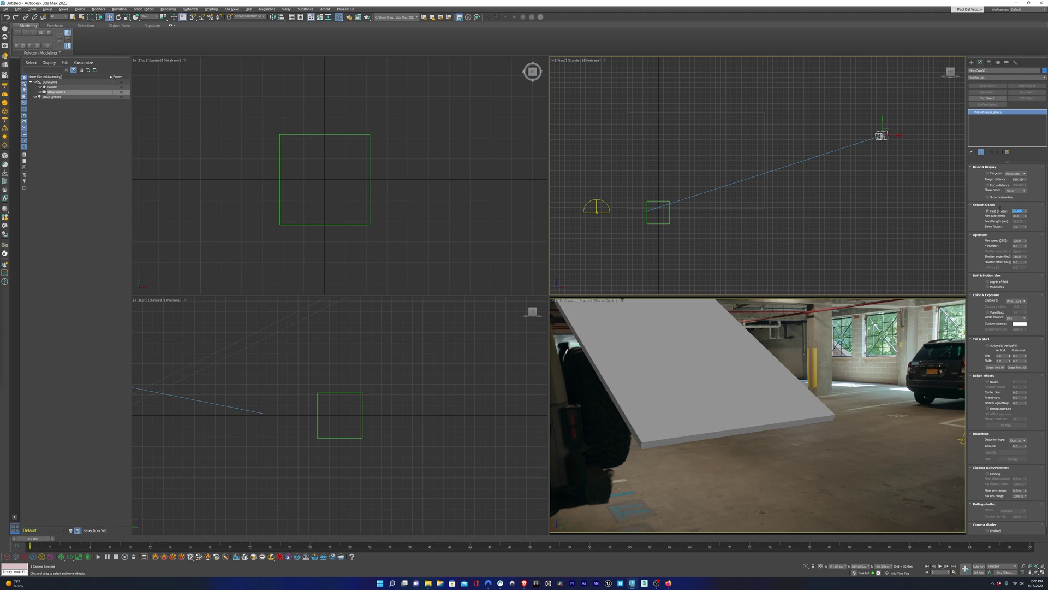
type("36")
key("Return")
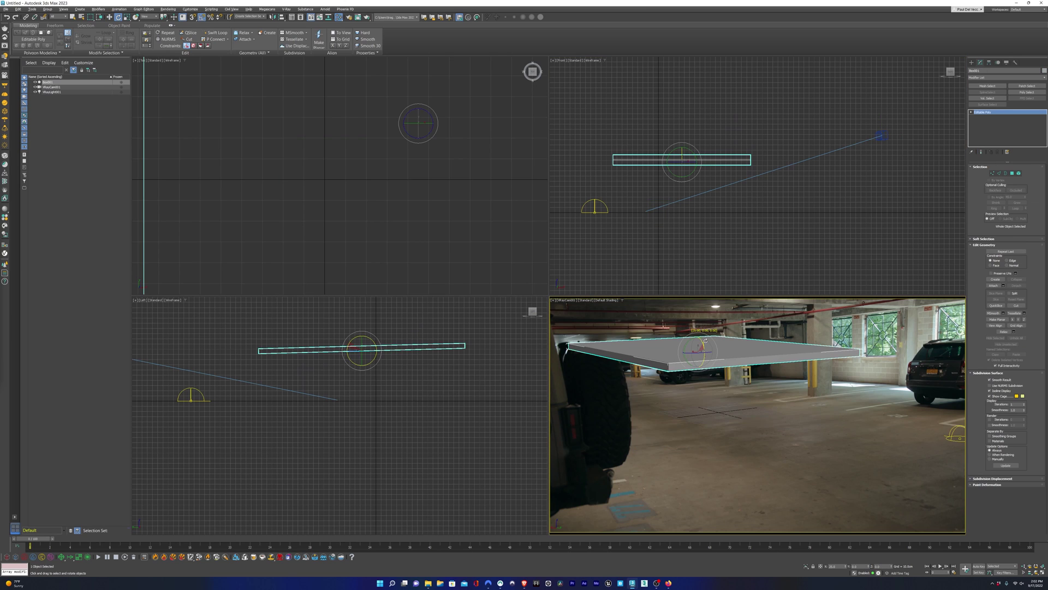
Step: Lower the slab onto the garage floor and rotate it level in the side view
left_click_drag(679, 158, 681, 206)
key("z")
left_click_drag(775, 196, 775, 214)
scroll(366, 398, "up", 2)
key("e")
left_click_drag(369, 372, 372, 374)
key("w")
left_click_drag(366, 377, 367, 372)
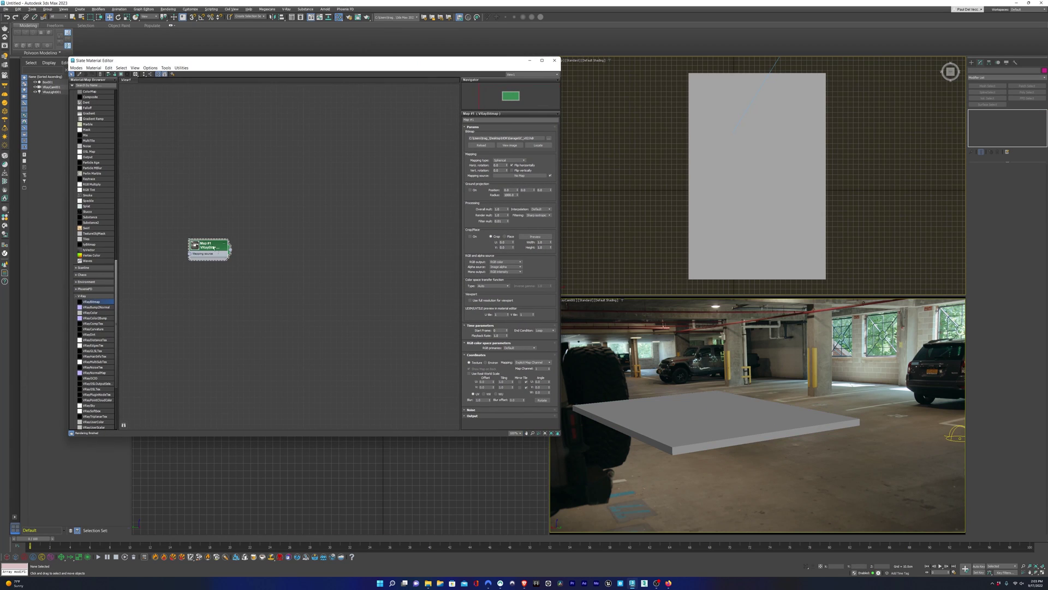
Step: Move the HDR map node aside in the Slate Material Editor and add a VRayMtl material to the node view
left_click_drag(213, 248, 183, 139)
scroll(244, 233, "down", 1)
middle_click_drag(248, 246, 232, 221)
left_click(232, 220)
scroll(96, 163, "up", 6)
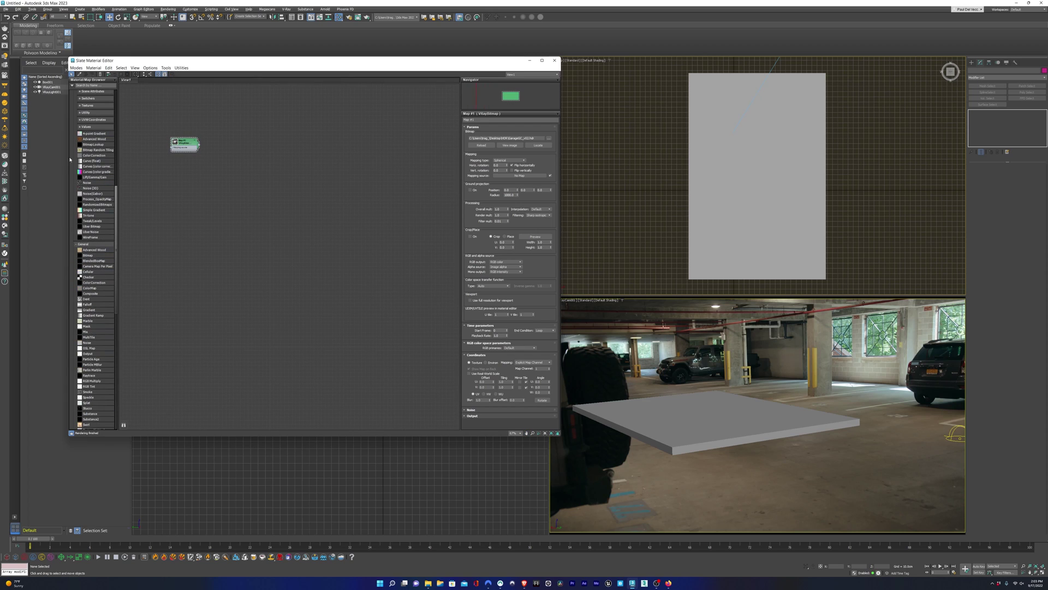
scroll(76, 166, "up", 4)
left_click_drag(90, 128, 269, 191)
scroll(238, 220, "up", 3)
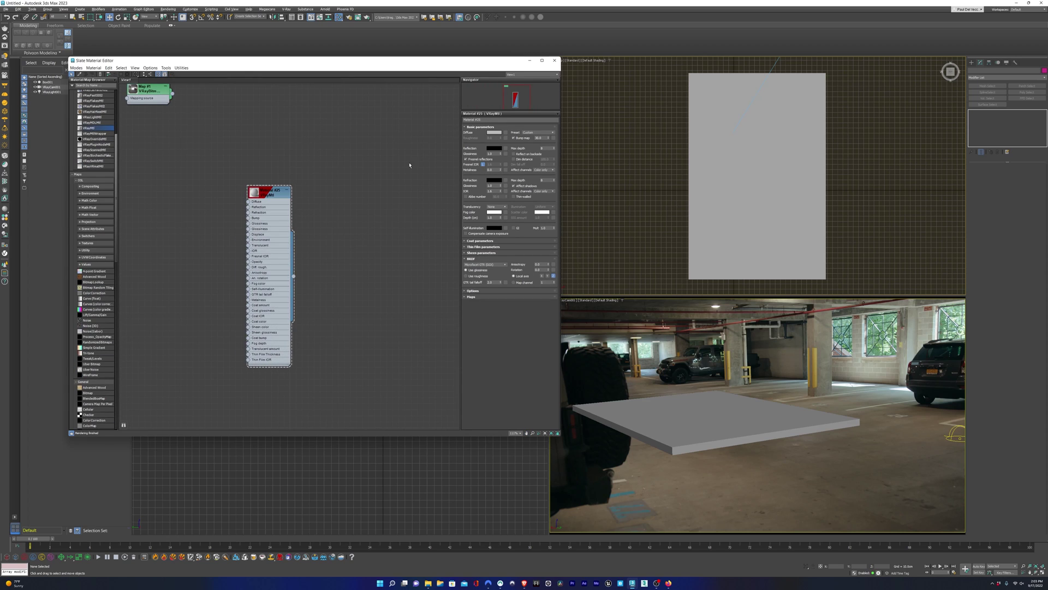
Step: Load TexturesCom_ConcreteBare0441_1_M.jpg through a VRayBitmap as the VRayMtl's diffuse map and apply the material to the slab
left_click(506, 132)
scroll(494, 319, "down", 10)
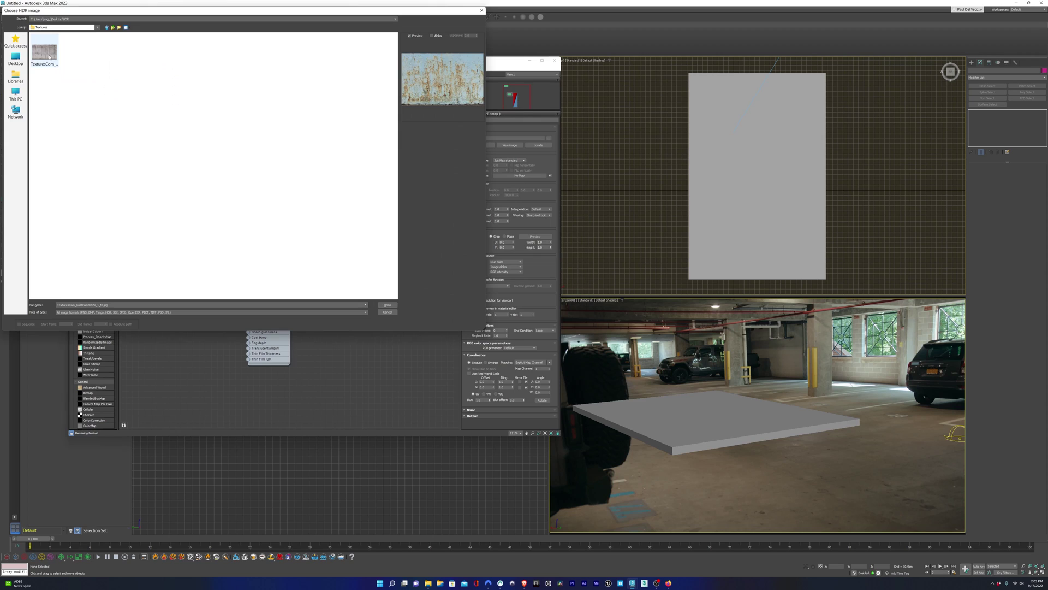
left_click(44, 53)
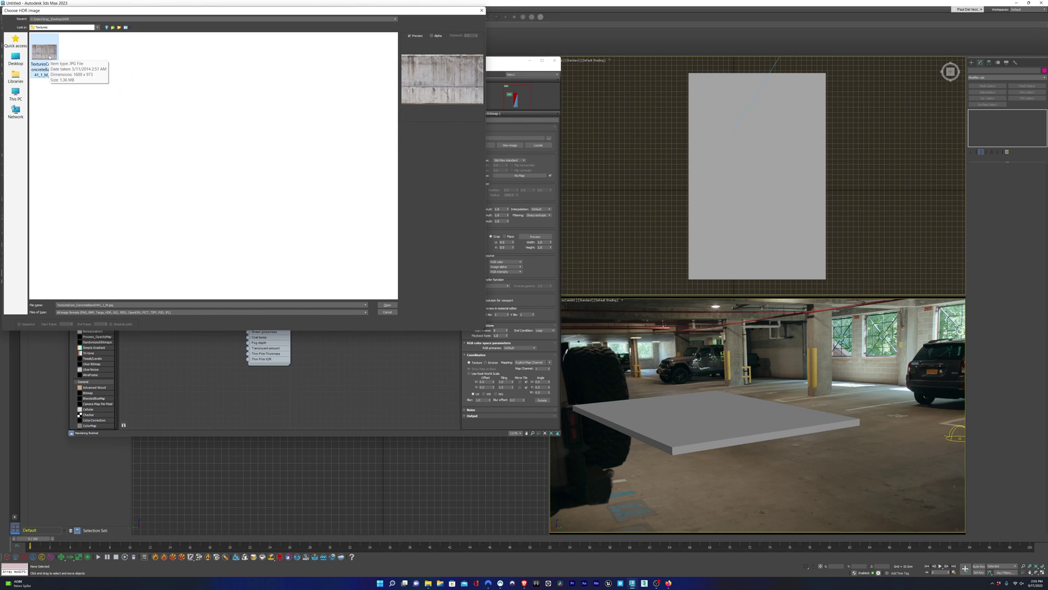
double_click(45, 53)
left_click_drag(635, 363, 679, 409)
left_click(685, 399)
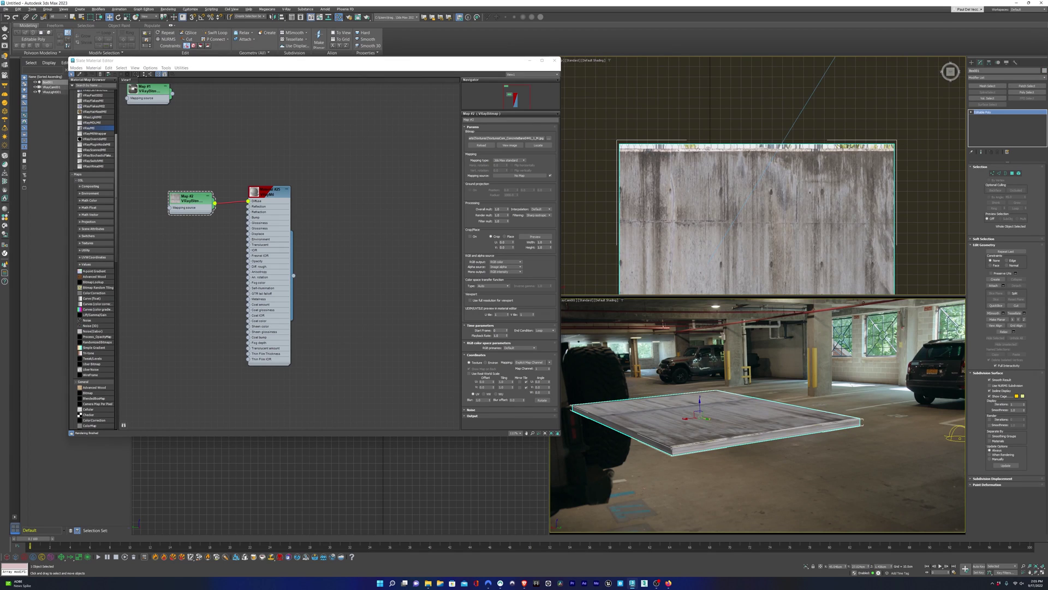
Step: Crop the thin background strip off the top edge of the concrete bitmap using its crop preview
left_click(194, 201)
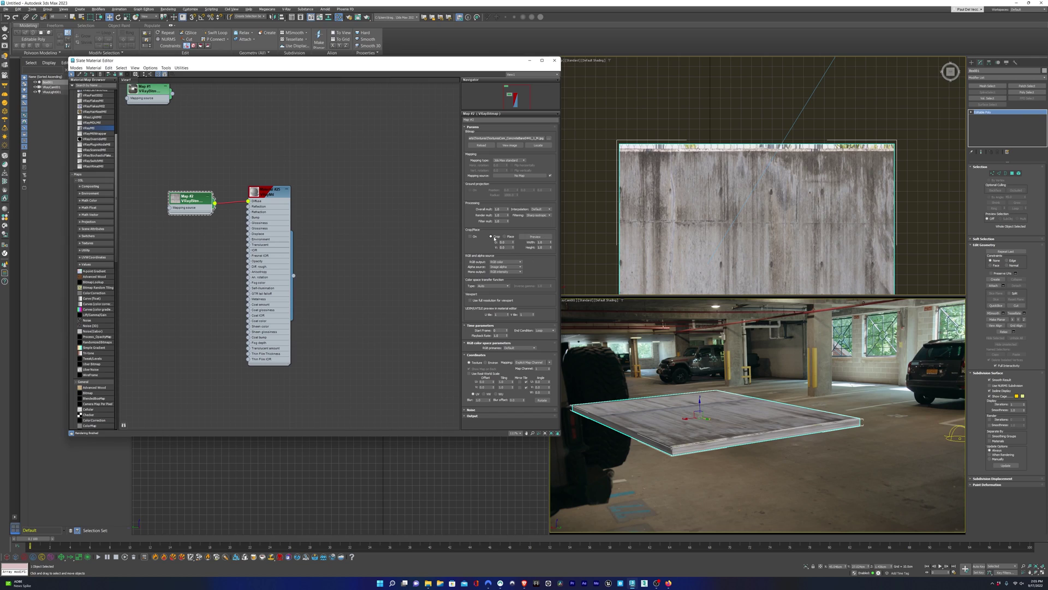
left_click(536, 236)
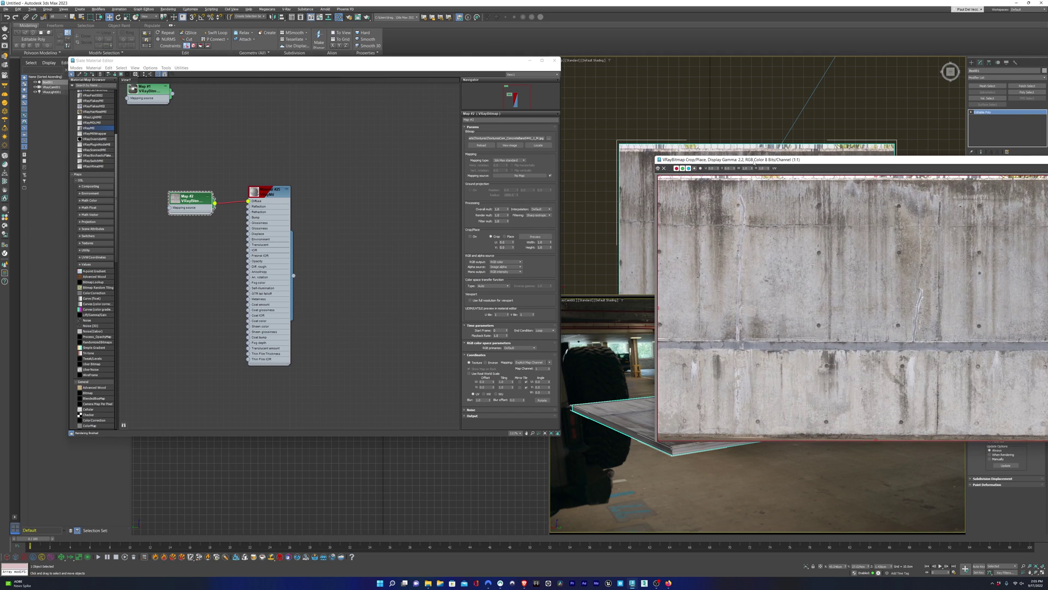
left_click_drag(748, 161, 170, 134)
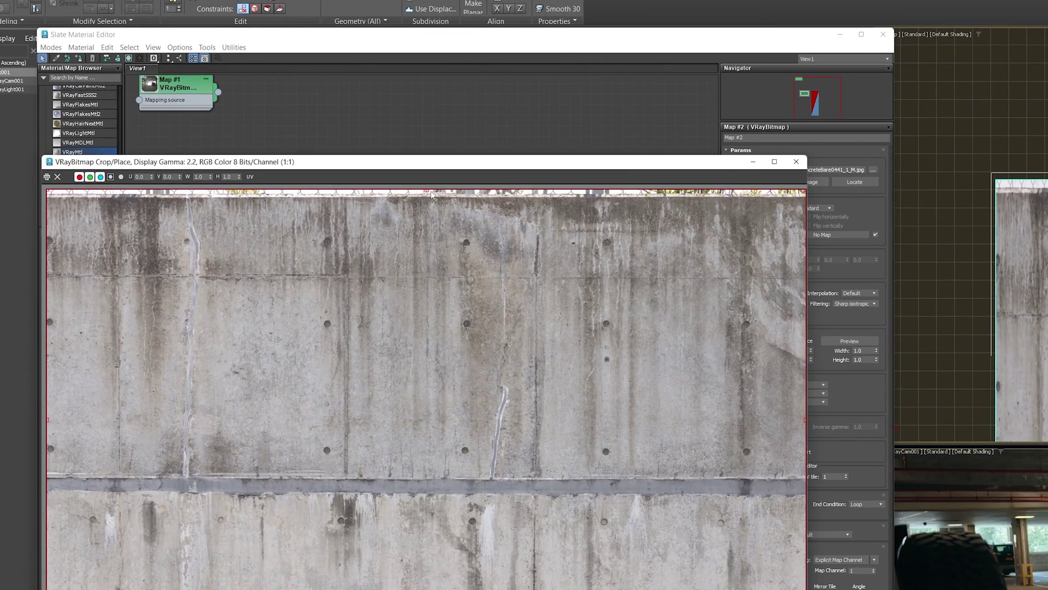
left_click_drag(293, 149, 292, 154)
left_click_drag(426, 197, 426, 200)
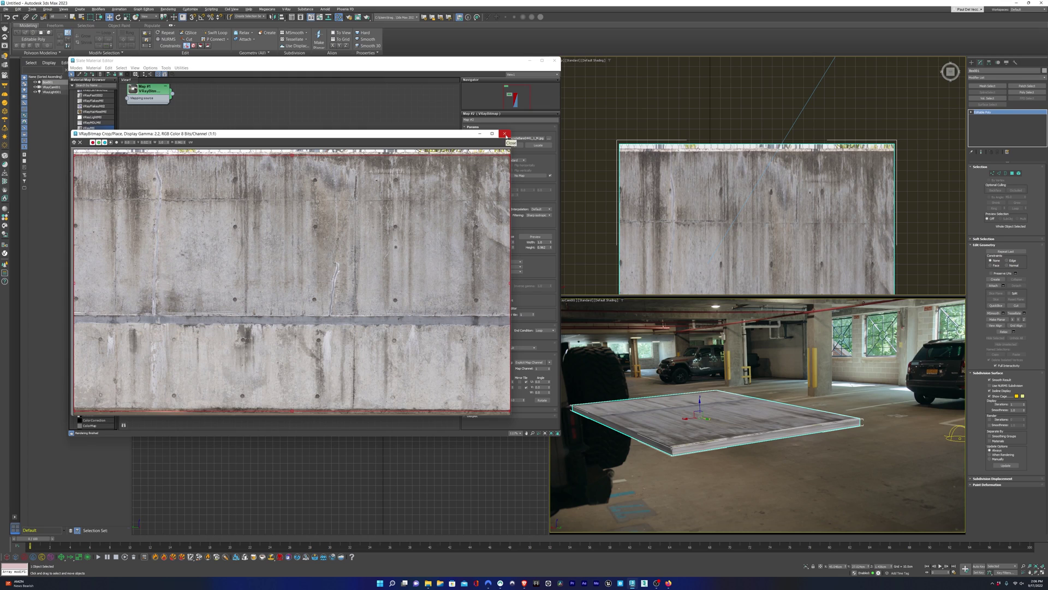
left_click(505, 134)
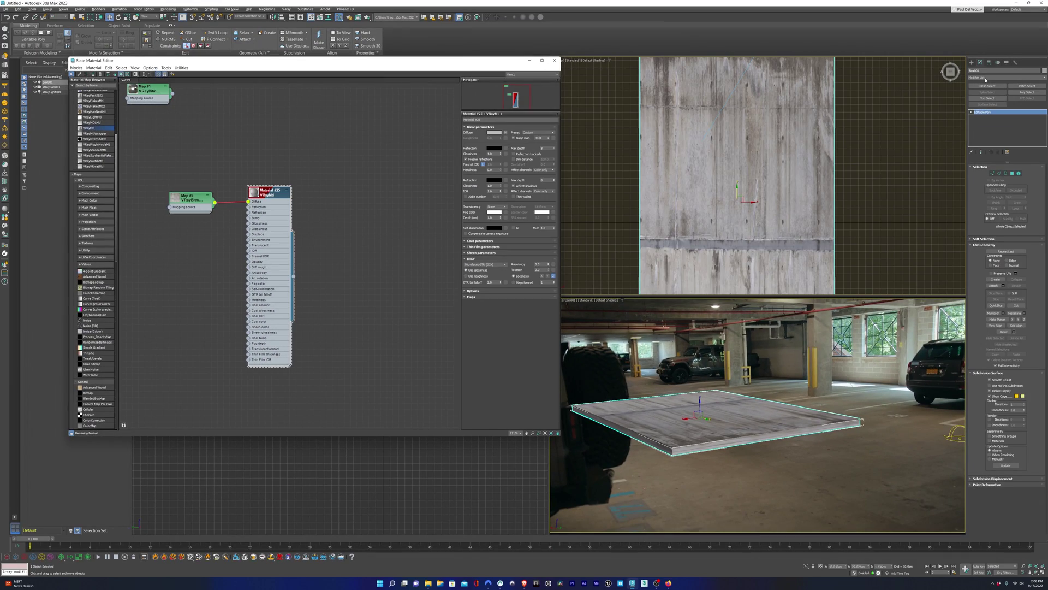
Step: Add an Unwrap UVW modifier to the slab and select all of its polygons
left_click(985, 79)
left_click(989, 406)
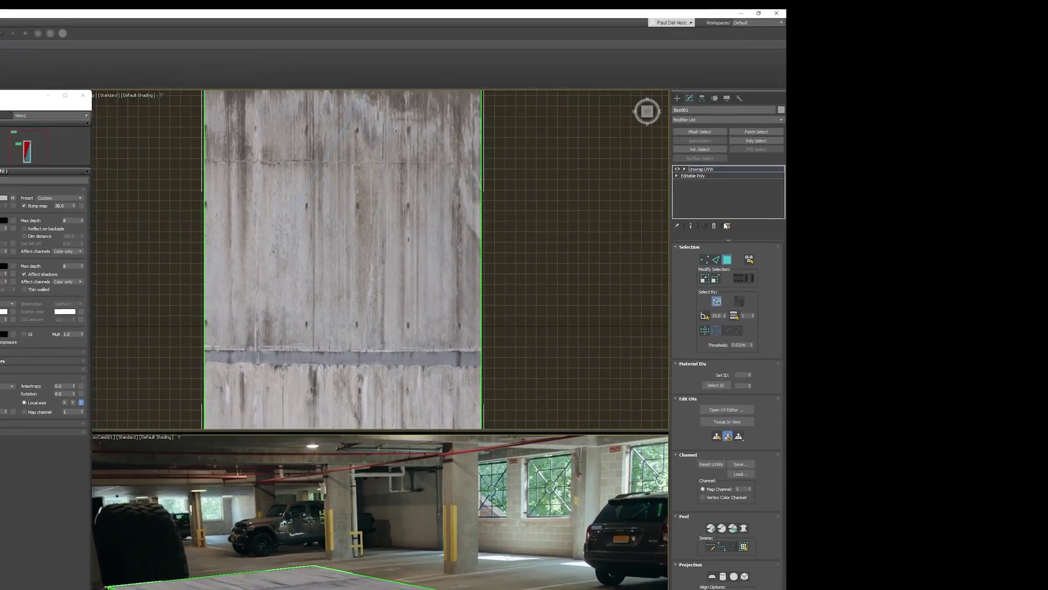
left_click(712, 264)
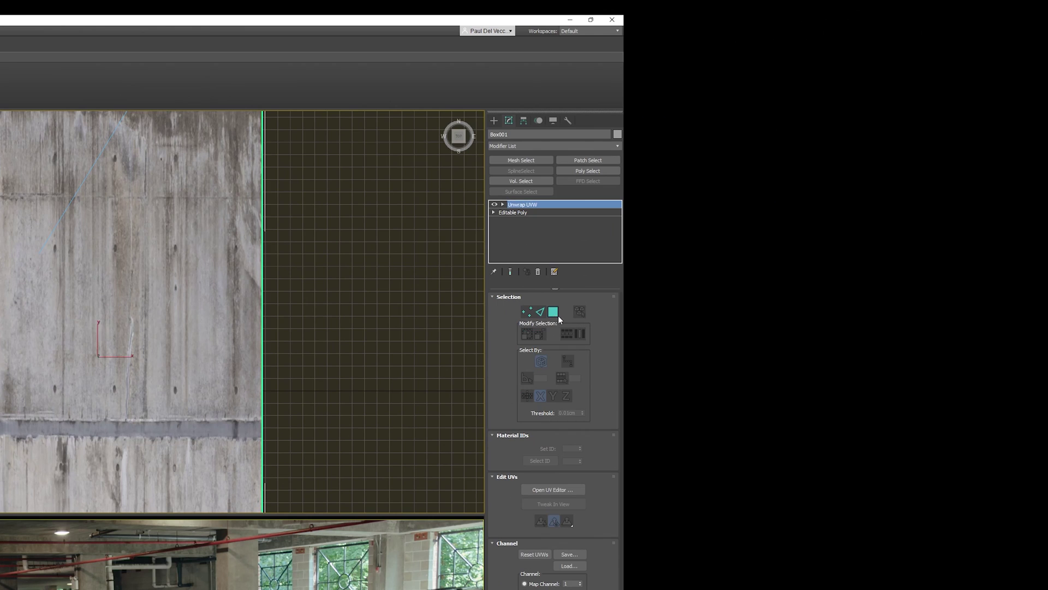
left_click(557, 315)
left_click(116, 322)
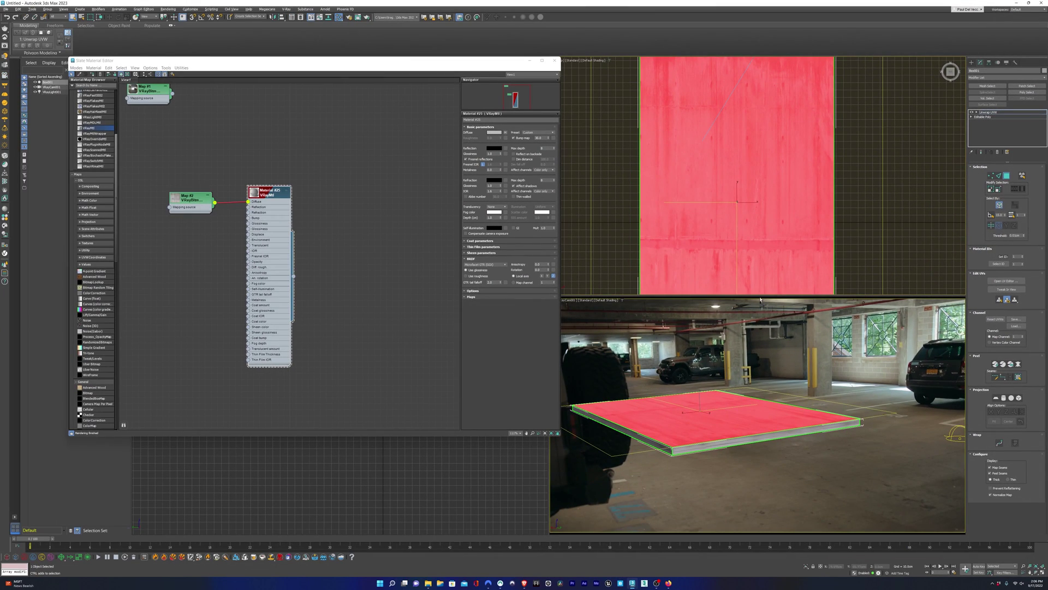
key("ctrl+a")
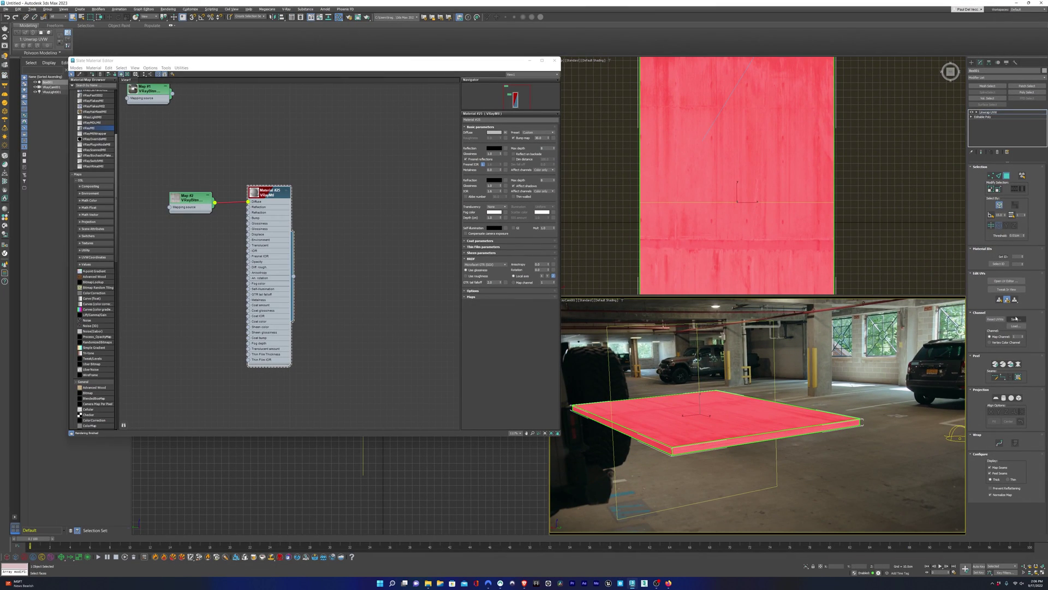
Step: Display the concrete Map #2 as the UV editor background and flatten the slab's UVs into separate shells
left_click(1003, 281)
left_click(727, 79)
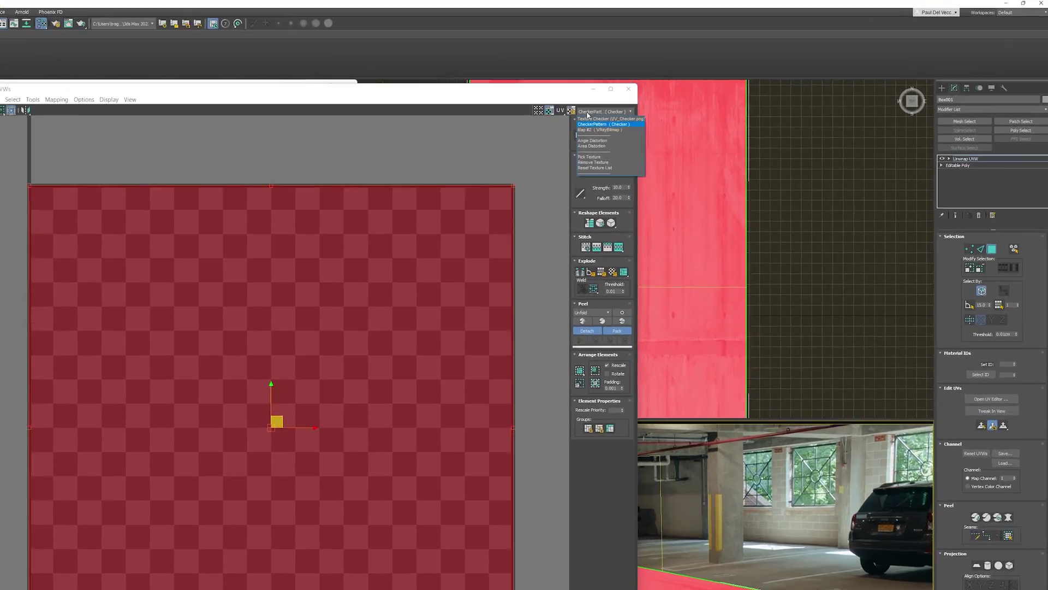
left_click(599, 129)
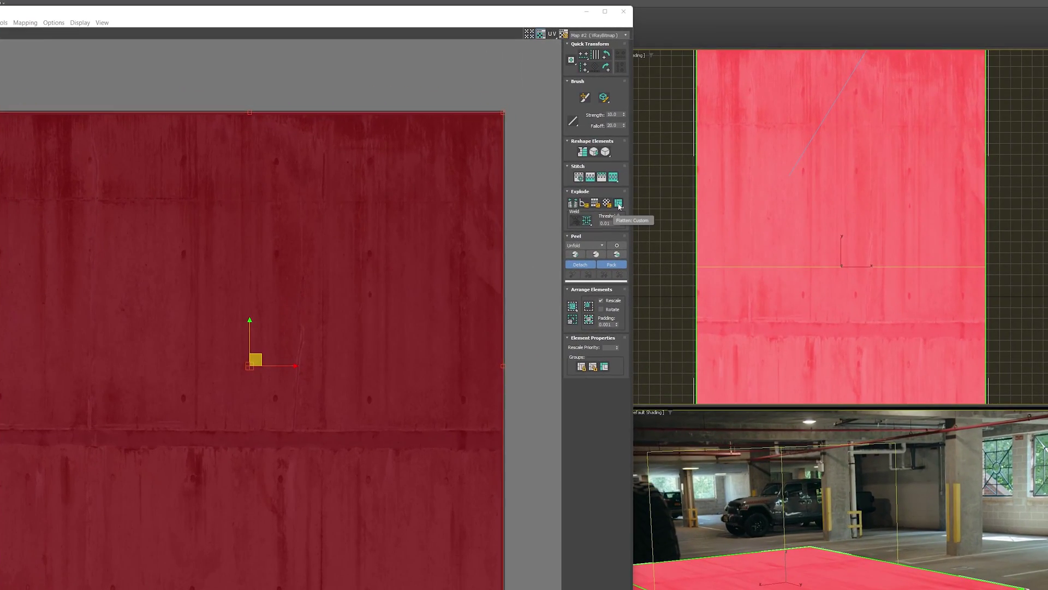
left_click(609, 283)
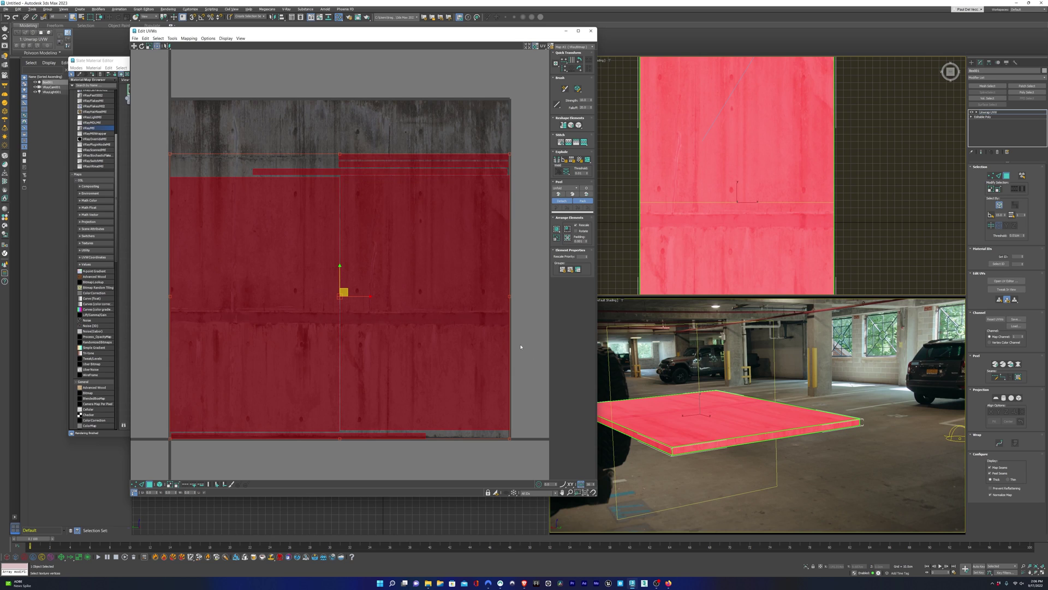
Step: Select the large left UV shell and move it up to the top edge of the concrete texture
left_click(536, 360)
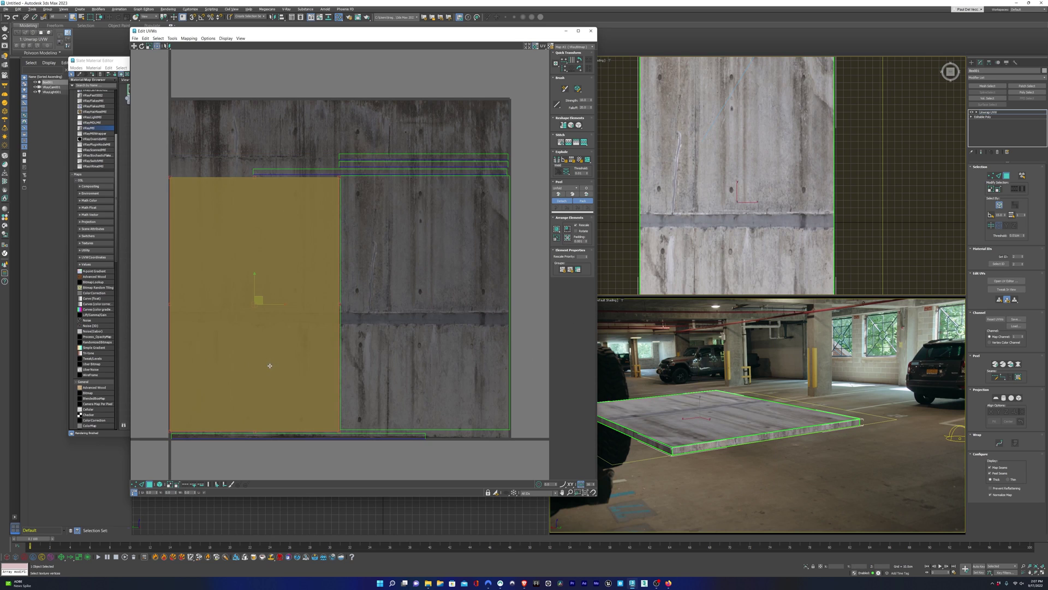
left_click_drag(299, 265, 299, 187)
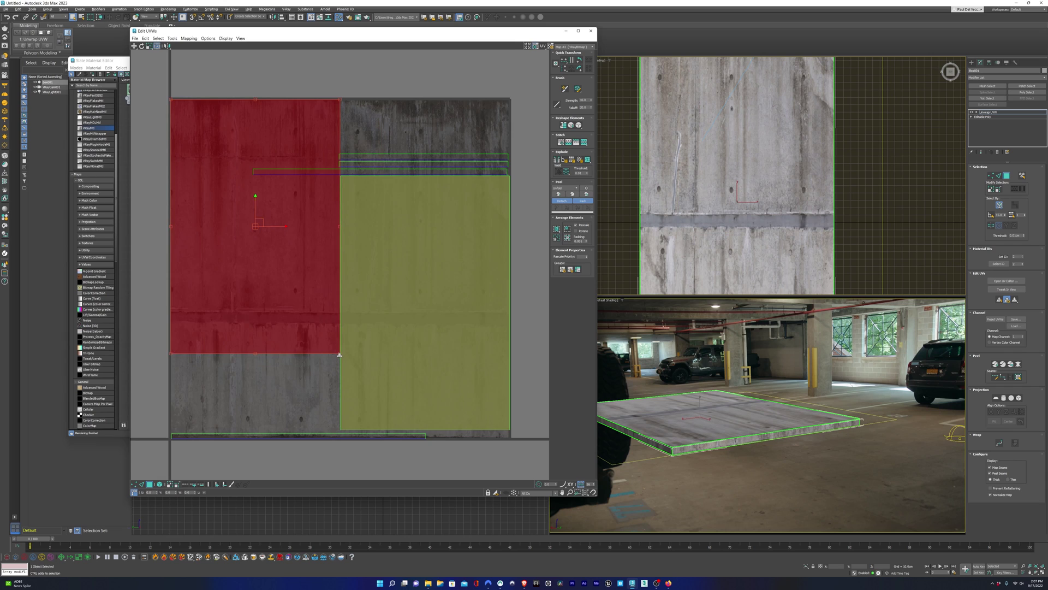
Step: Reposition the second large UV shell and scale both large shells up to span the concrete texture's full height
left_click_drag(339, 354, 394, 401, "ctrl")
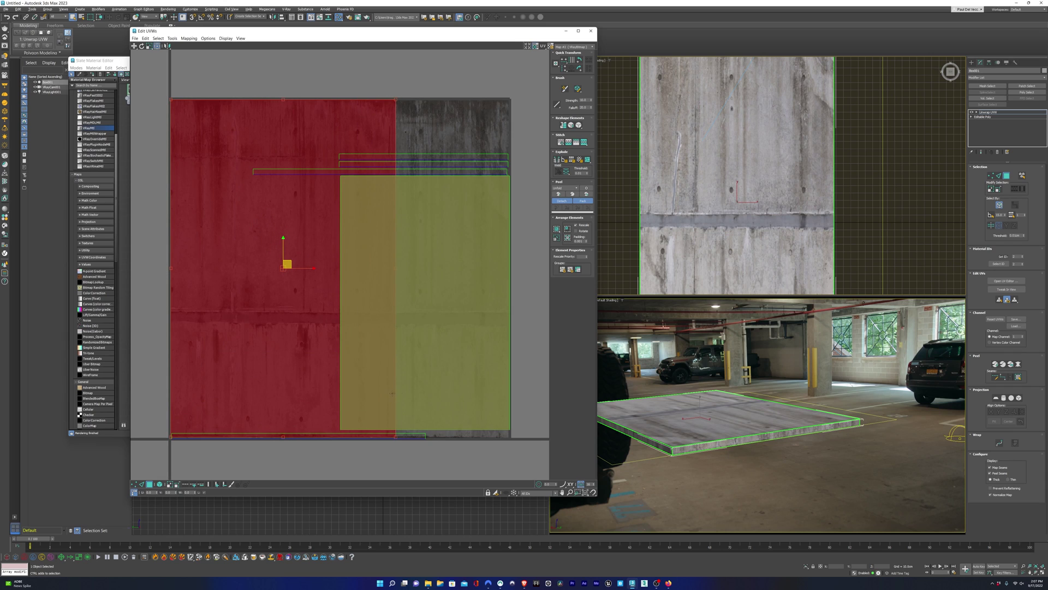
left_click_drag(447, 281, 300, 204)
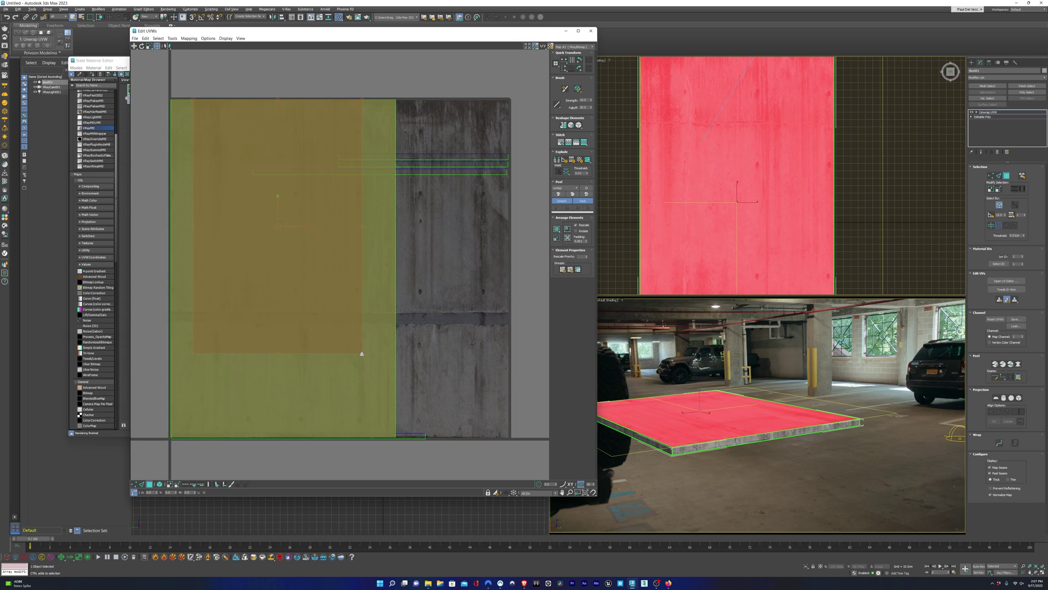
left_click_drag(361, 354, 418, 417)
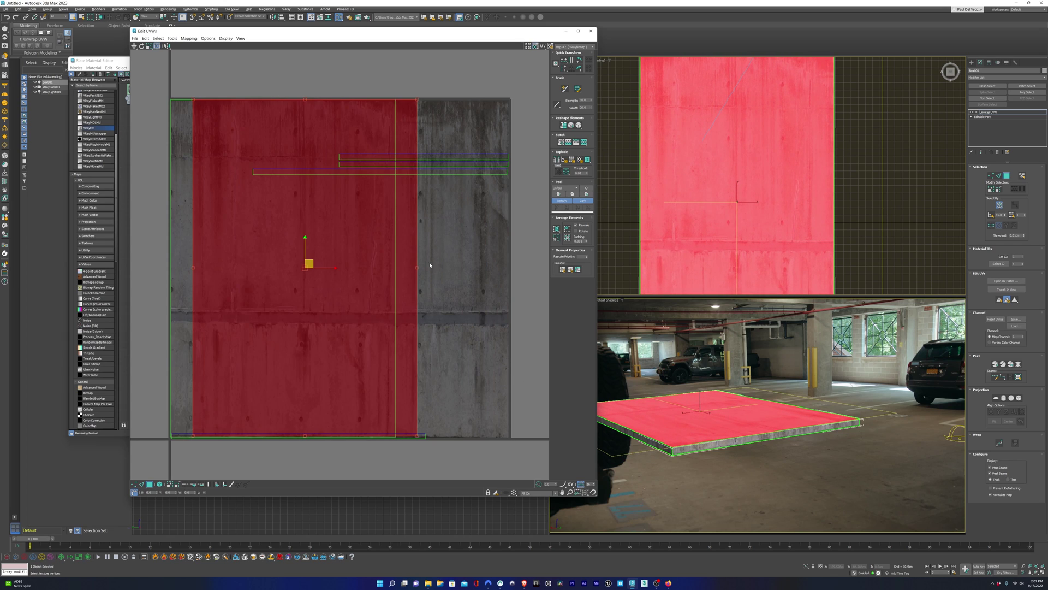
Step: Narrow both large UV shells and offset them slightly from each other over the left part of the concrete texture
left_click_drag(418, 100, 376, 101)
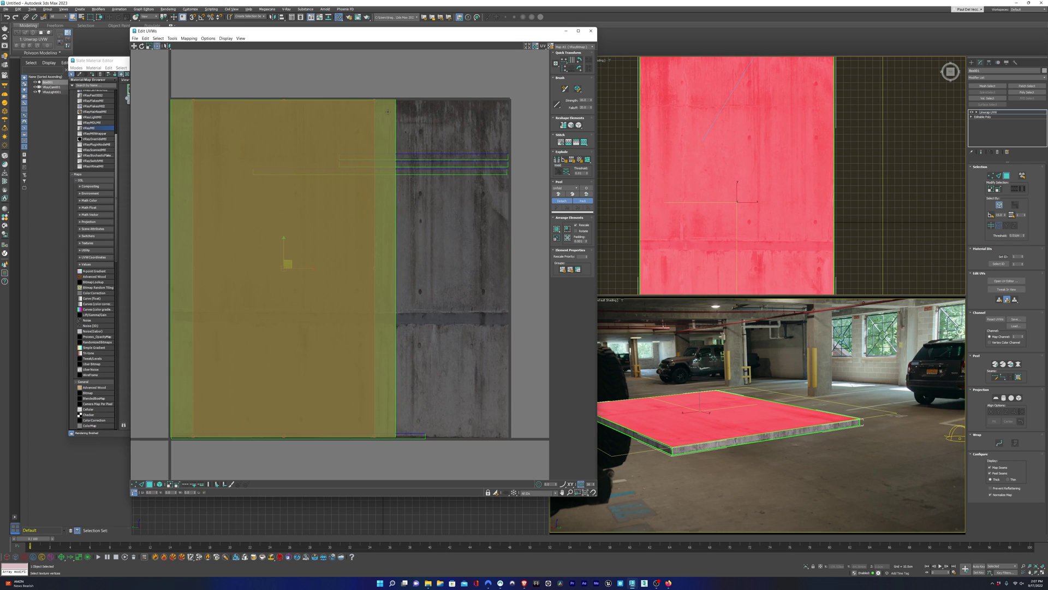
left_click(385, 110)
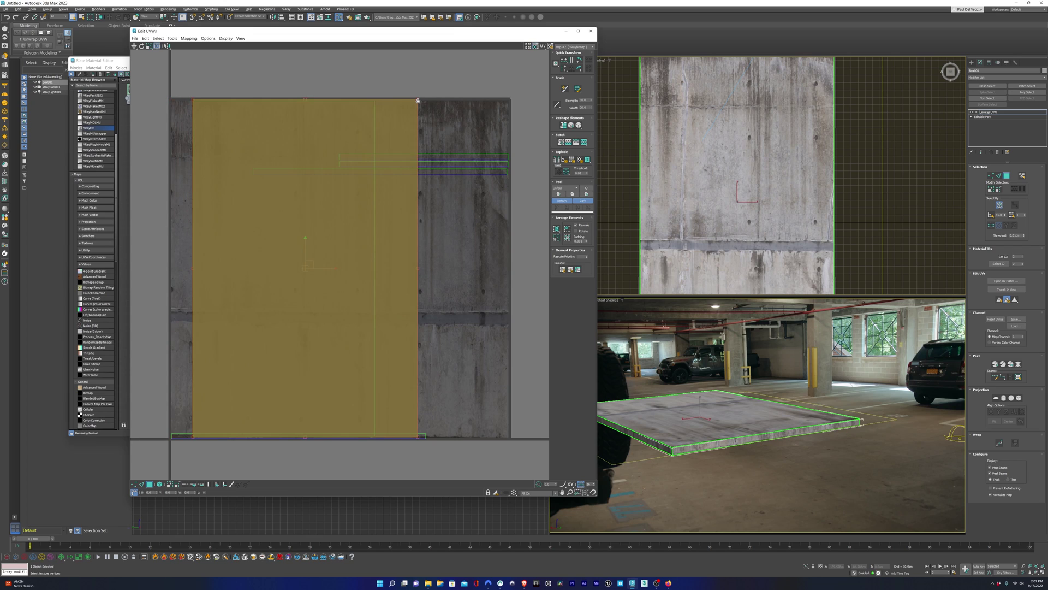
left_click_drag(419, 101, 375, 102)
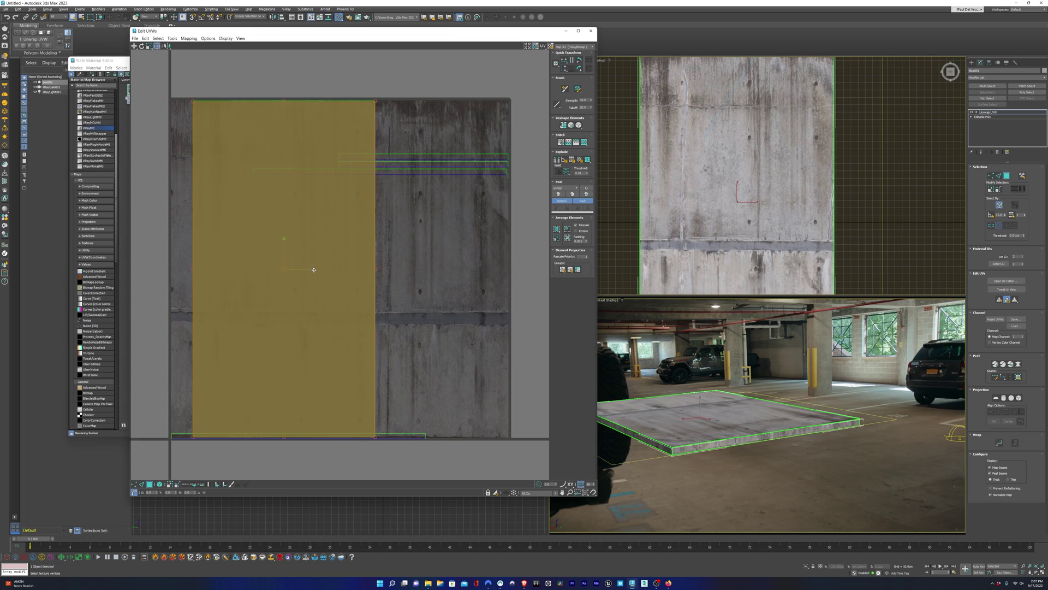
left_click_drag(314, 270, 297, 273)
left_click(350, 275)
Step: Select the slab's long side face and stretch its thin UV shell across the texture's full width along the bottom edge
left_click(380, 171)
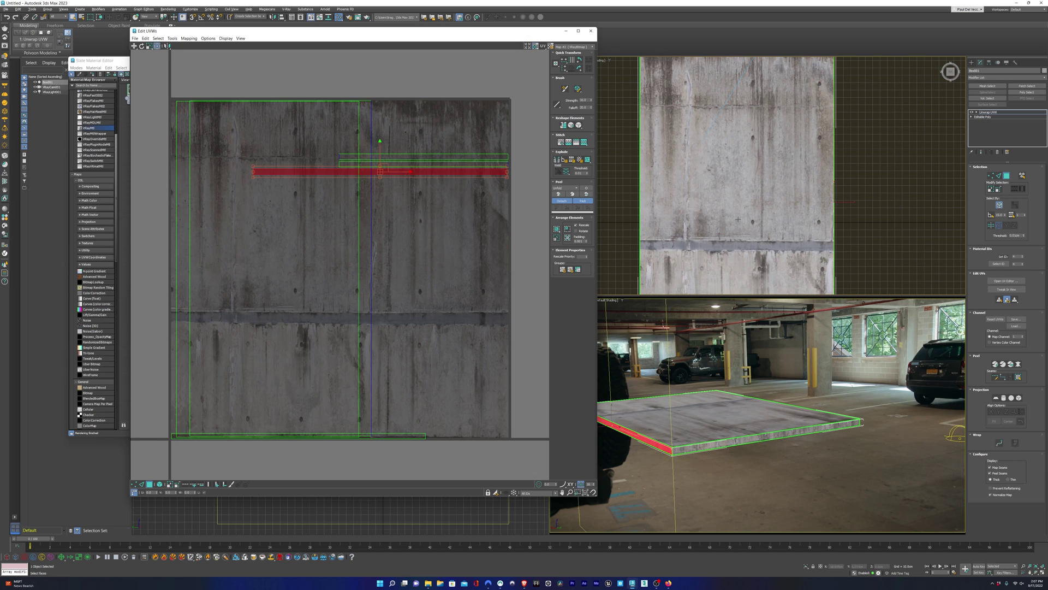
right_click(872, 221)
key("p")
middle_click_drag(852, 234, 749, 203, "alt")
left_click(781, 186)
left_click(749, 182)
scroll(737, 184, "up", 5)
left_click(634, 281)
scroll(775, 234, "down", 5)
left_click(387, 435)
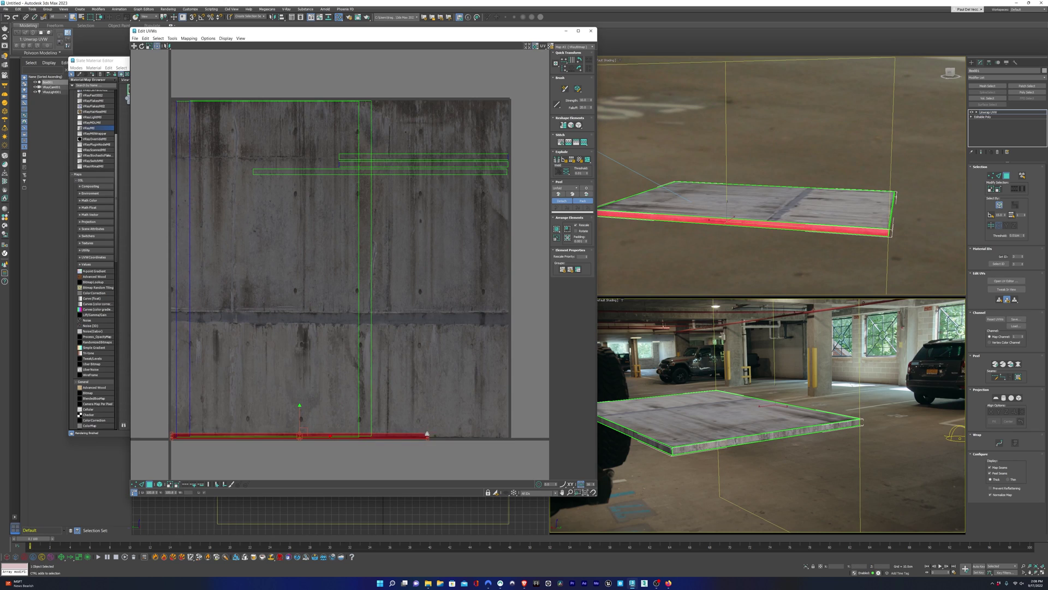
left_click_drag(425, 431, 506, 435)
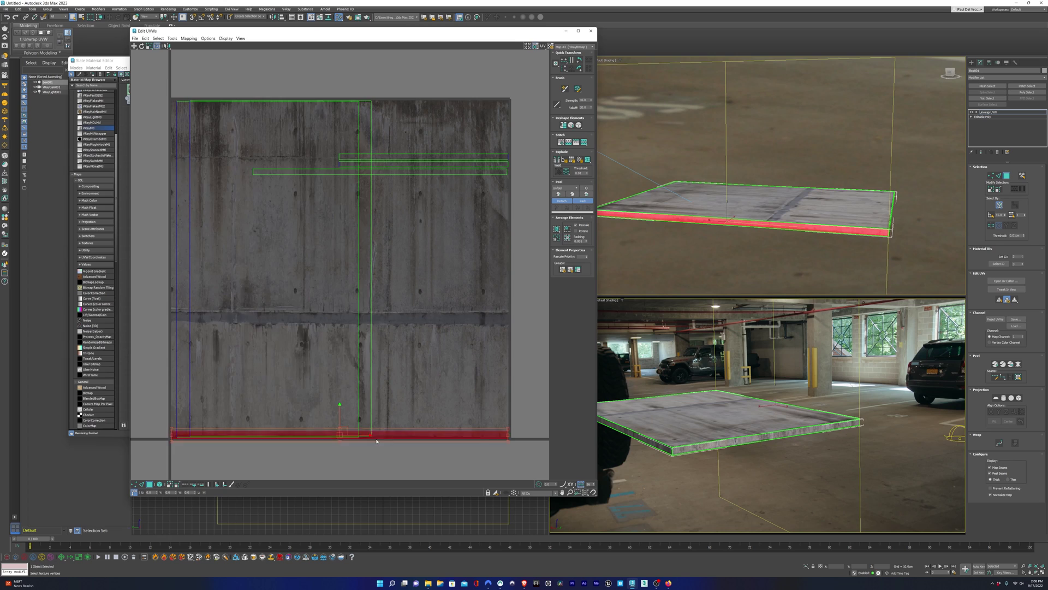
left_click_drag(340, 412, 346, 410)
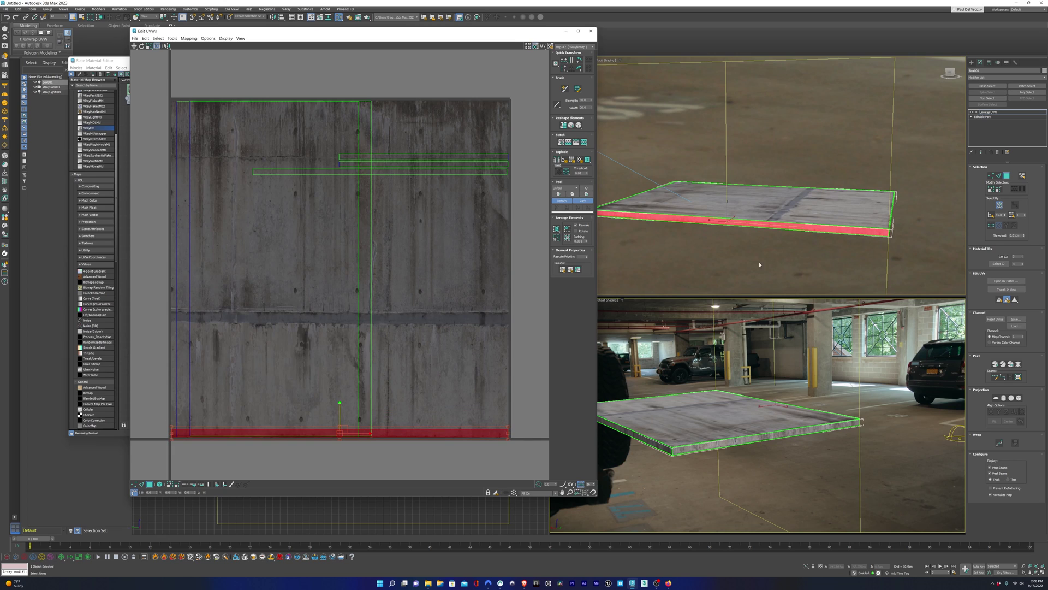
Step: Select a short end face of the slab, stretch its UV strip across the texture's full width and move it slightly up
left_click(777, 270)
middle_click_drag(777, 269, 726, 233, "alt")
left_click(726, 233)
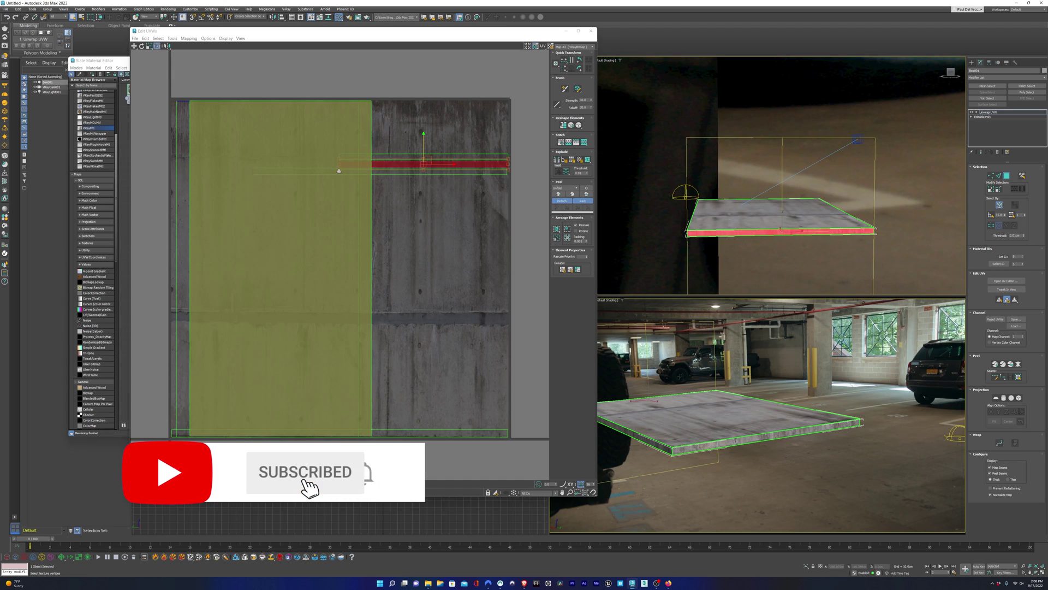
left_click_drag(339, 169, 276, 176)
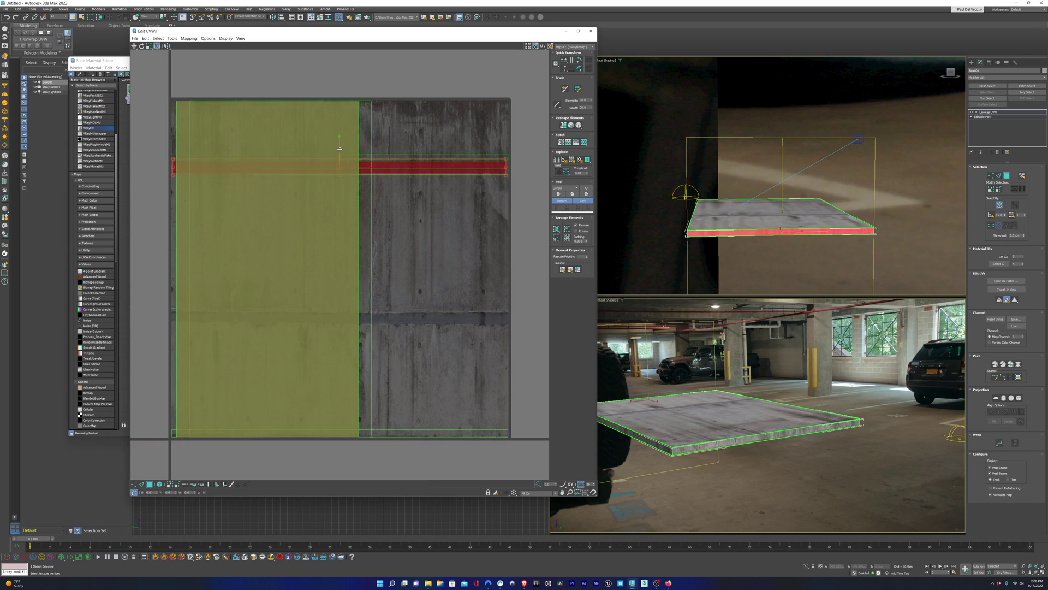
left_click_drag(340, 149, 340, 142)
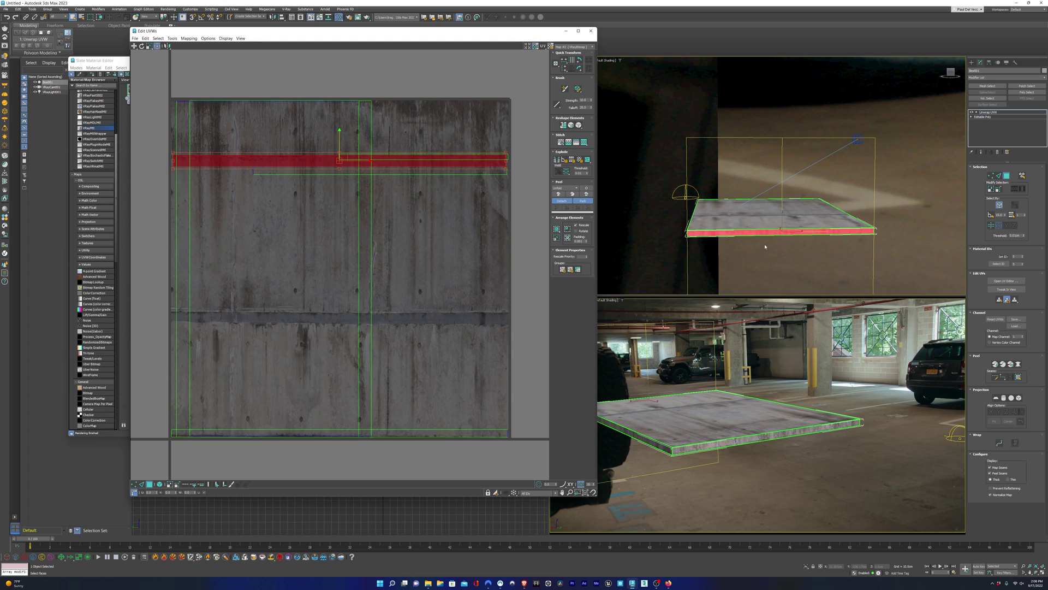
Step: Select the slab's opposite long side face and scale and align its UV strip across the texture's full width
scroll(765, 246, "up", 3)
left_click(749, 236)
middle_click_drag(810, 254, 746, 262, "alt")
left_click(761, 221)
scroll(770, 232, "up", 3)
mouse_move(253, 178)
left_mouse_down("ctrl")
mouse_move(218, 181)
mouse_move(236, 175)
left_mouse_up("ctrl")
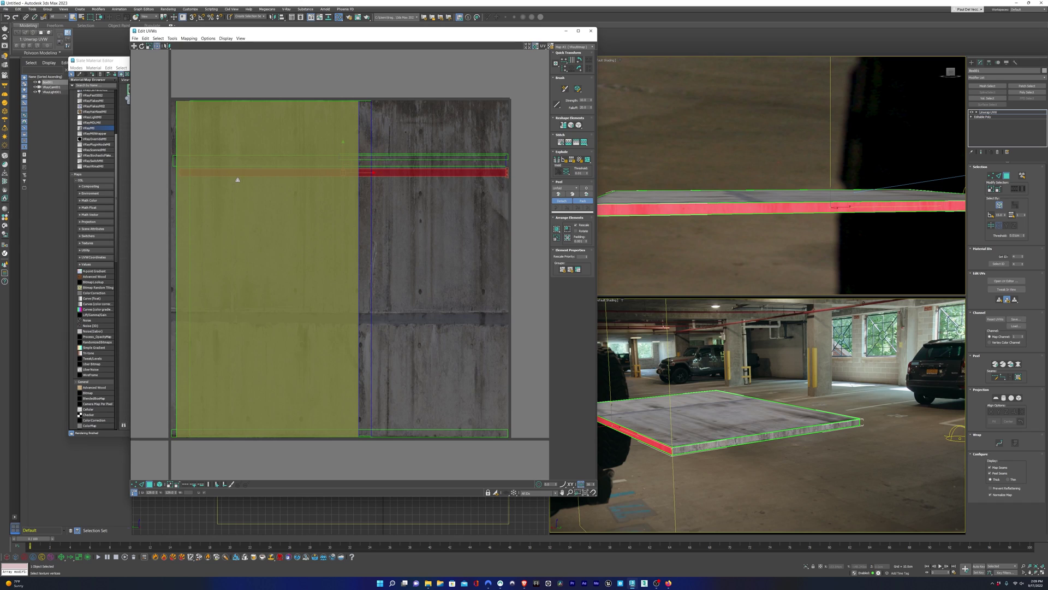
left_click_drag(367, 173, 360, 173)
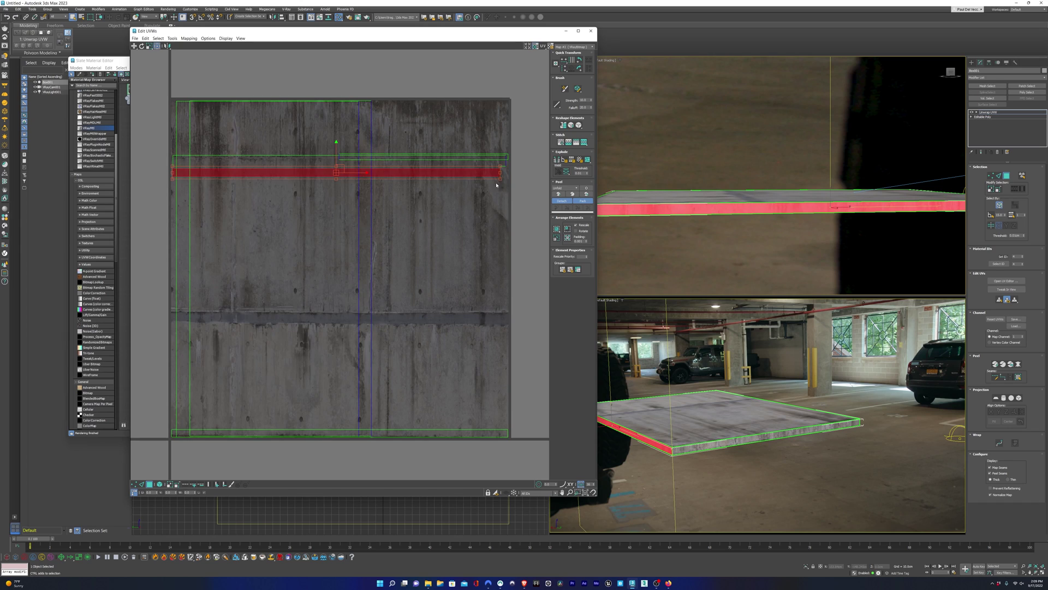
left_click_drag(500, 178, 501, 179, "ctrl")
Step: Select the slab's remaining end face and stretch its UV strip across the texture's width, placing it below the other upper strips
left_click(779, 239)
scroll(779, 238, "down", 4)
left_click(863, 218)
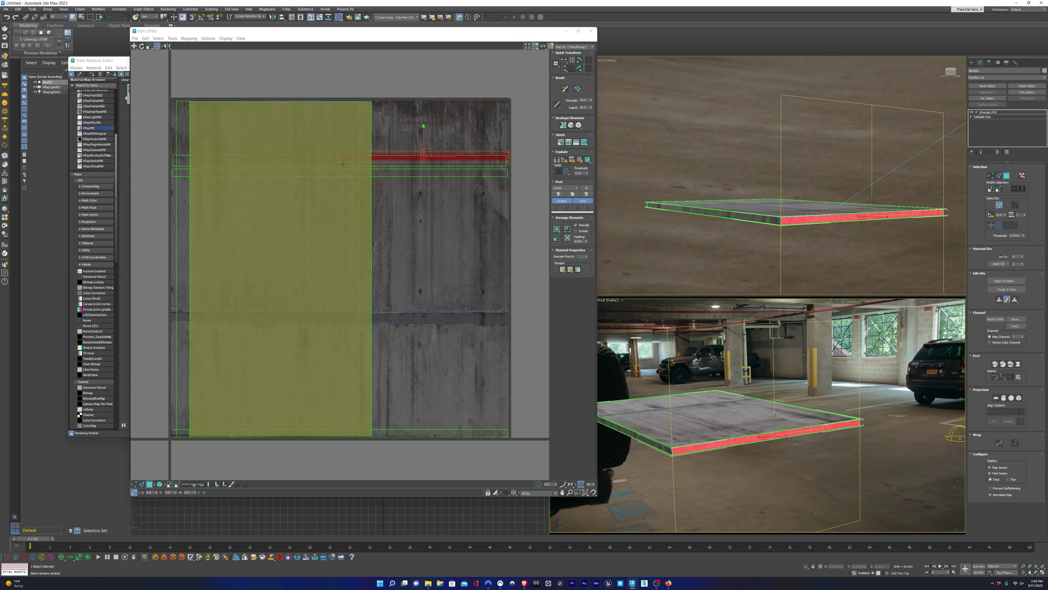
left_click_drag(340, 163, 179, 168)
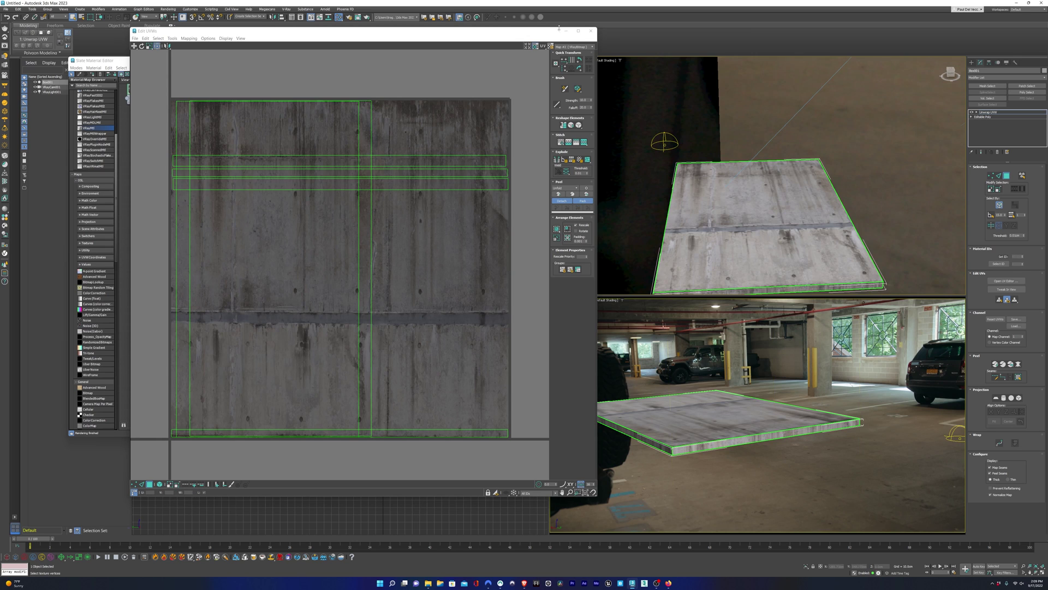
Step: Close the UV editor and collapse the slab's modifier stack to Editable Poly
left_click(591, 31)
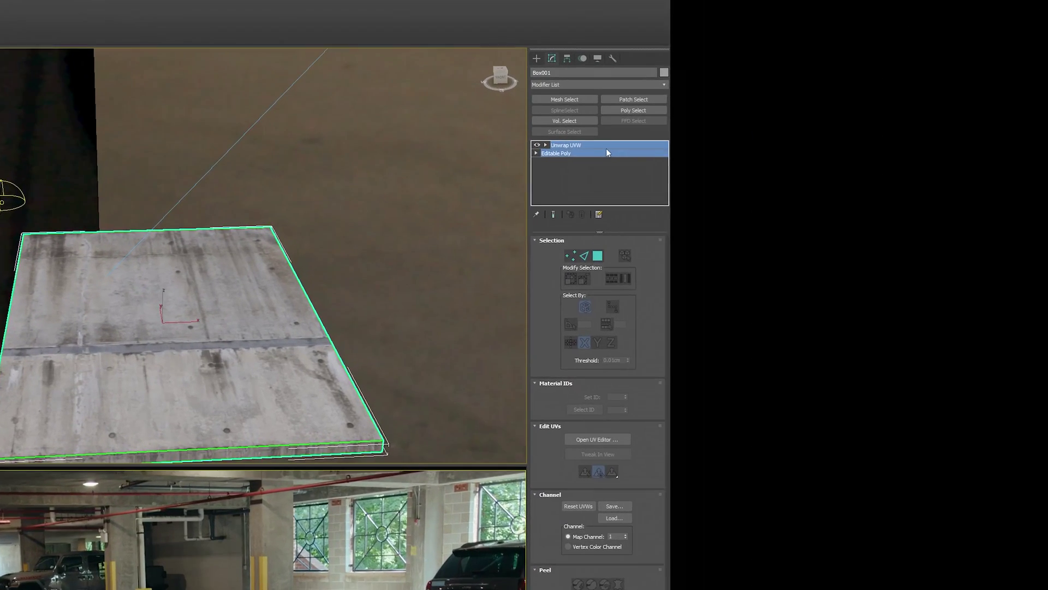
right_click(1007, 116)
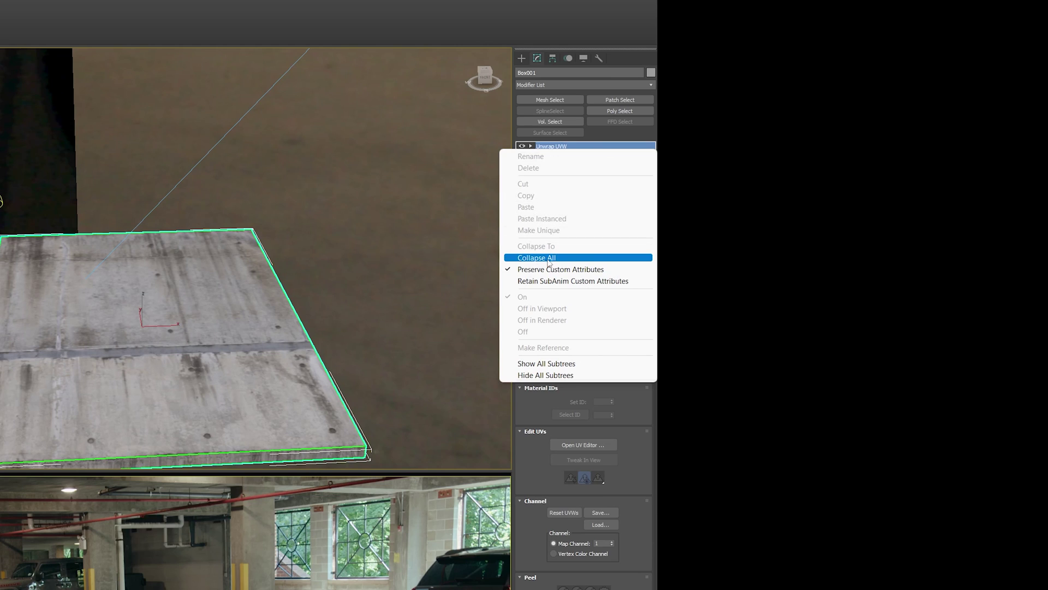
left_click(994, 174)
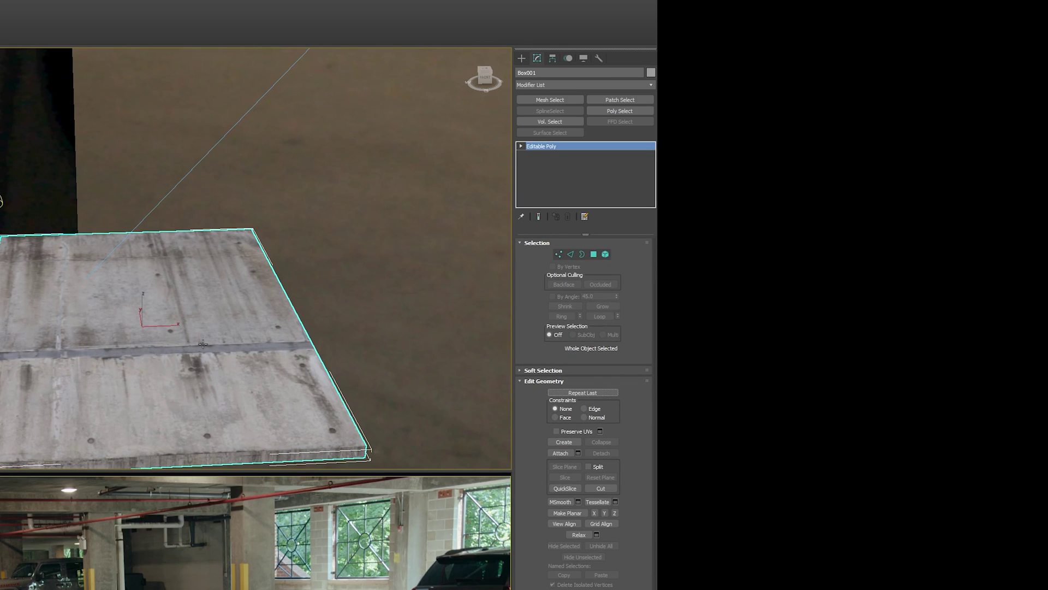
Step: Add a tyCarve modifier to the slab and draw irregular crossing strokes over its lower end plus one wavy stroke across the middle
left_click(584, 85)
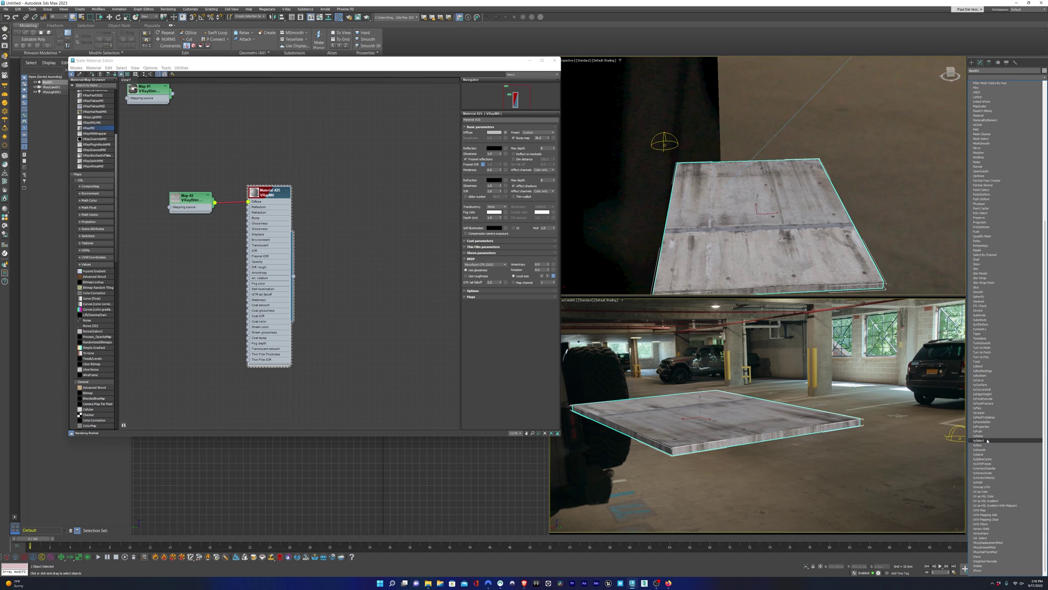
left_click(979, 380)
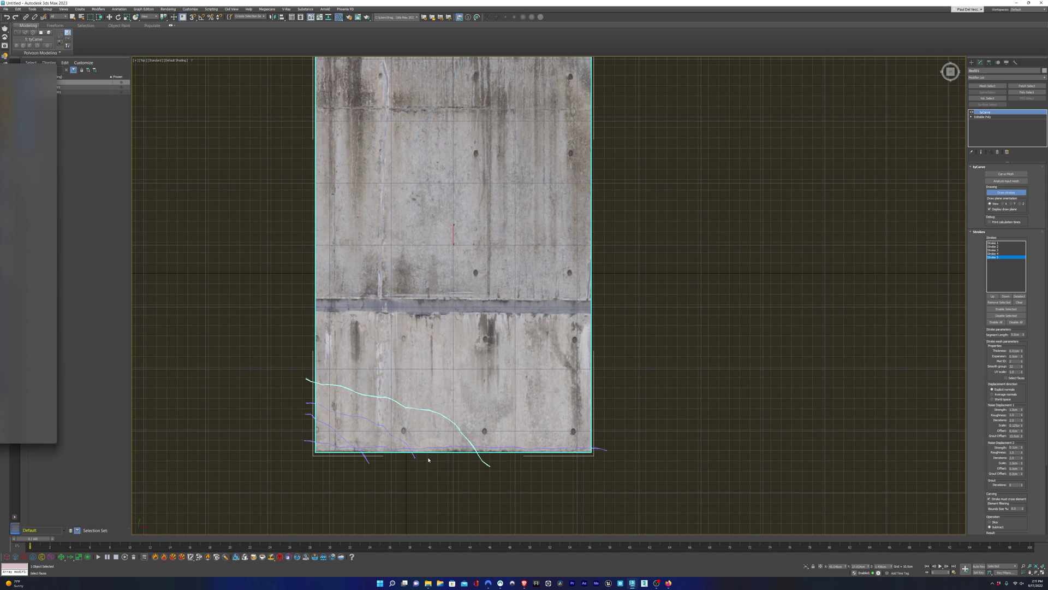
left_click_drag(511, 426, 619, 402)
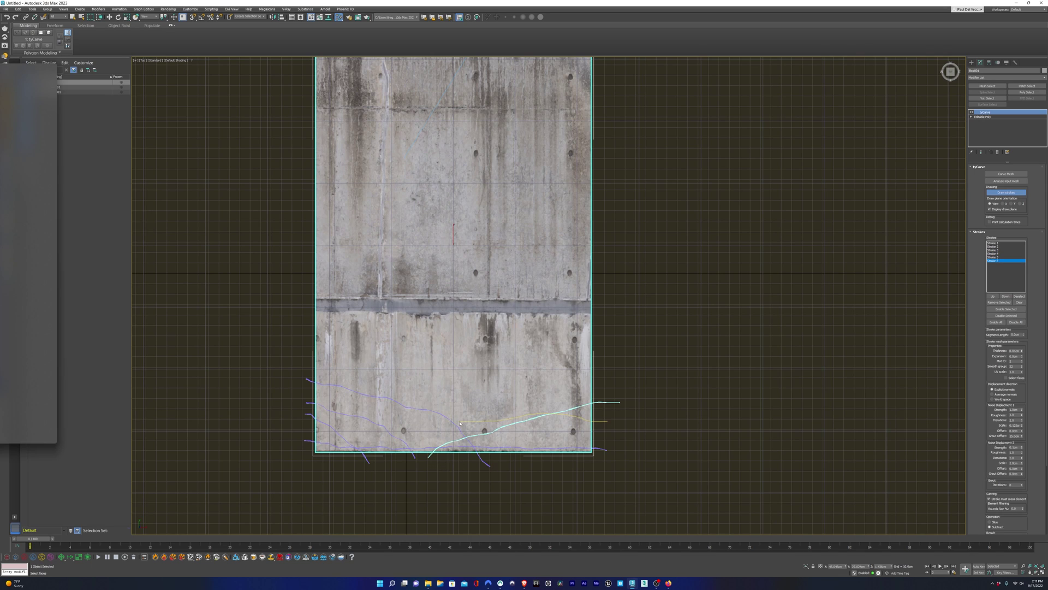
left_click_drag(297, 451, 293, 451)
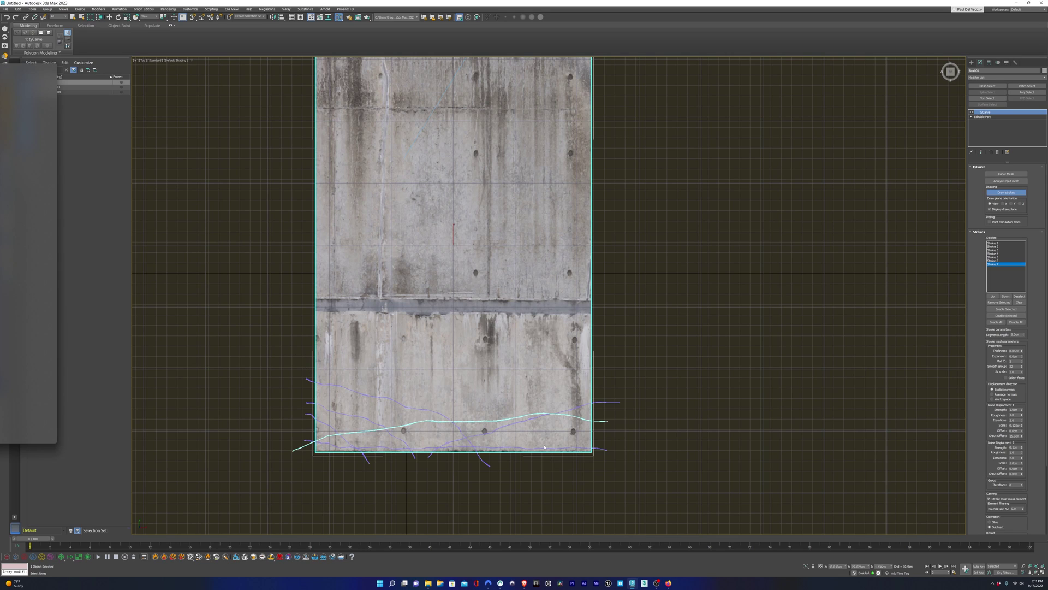
left_click_drag(579, 415, 608, 386)
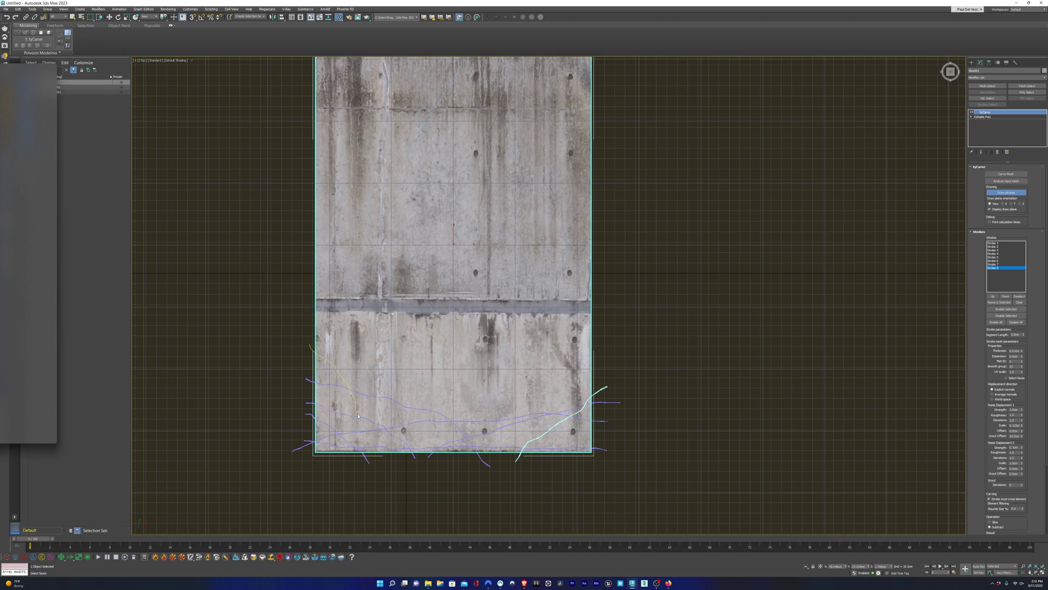
left_click_drag(359, 417, 391, 472)
left_click_drag(431, 442, 453, 470)
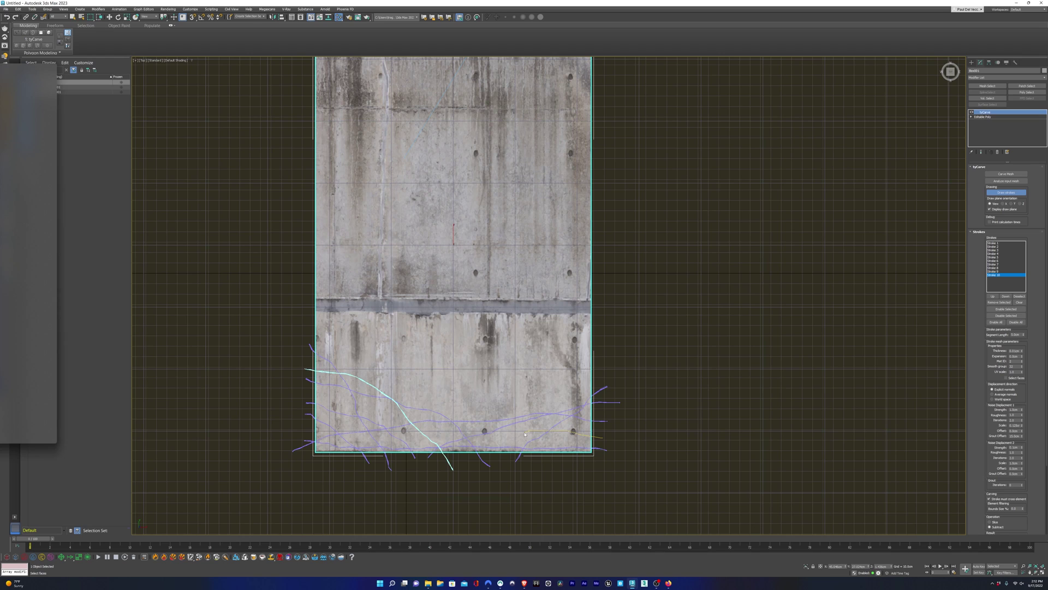
left_click_drag(522, 436, 475, 468)
scroll(316, 268, "down", 2)
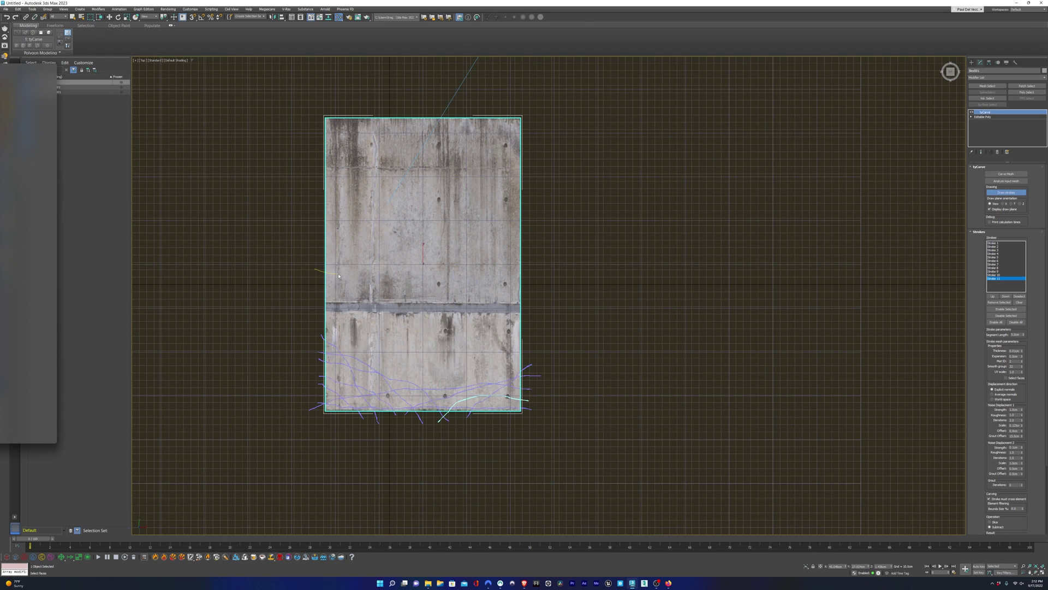
left_click_drag(514, 271, 539, 263)
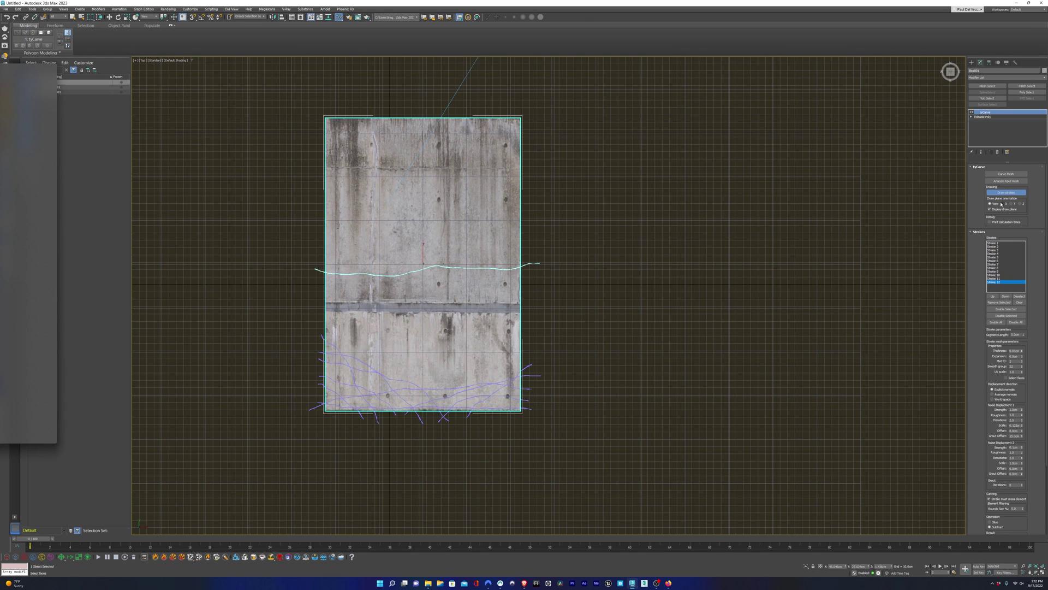
Step: Reduce the tyCarve segment length to make the strokes' cutting meshes denser
key("p")
scroll(403, 375, "up", 3)
middle_click_drag(403, 374, 441, 390, "alt")
left_click_drag(1023, 335, 1028, 344)
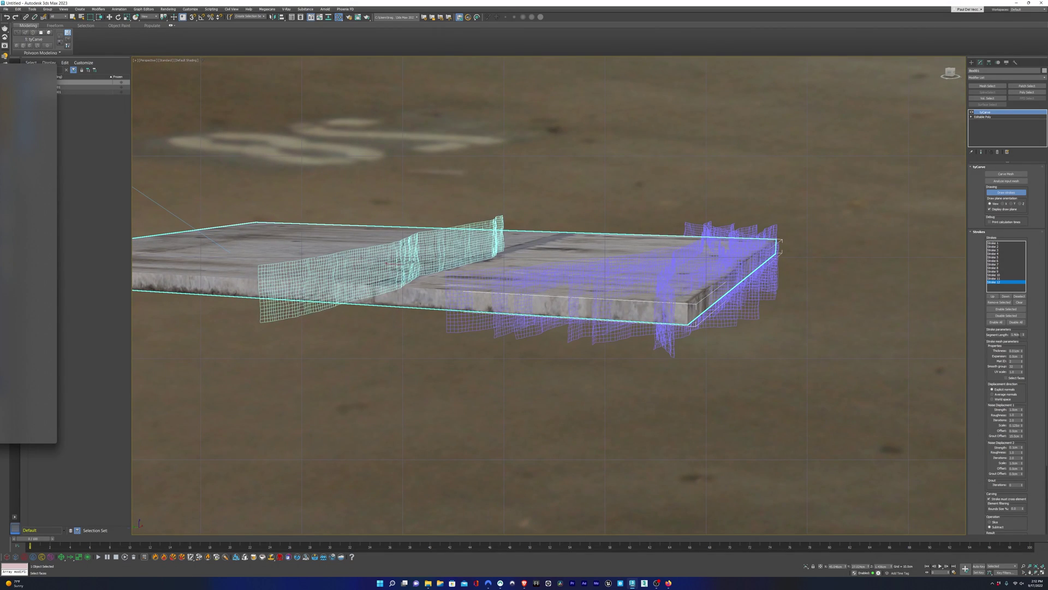
key("Return")
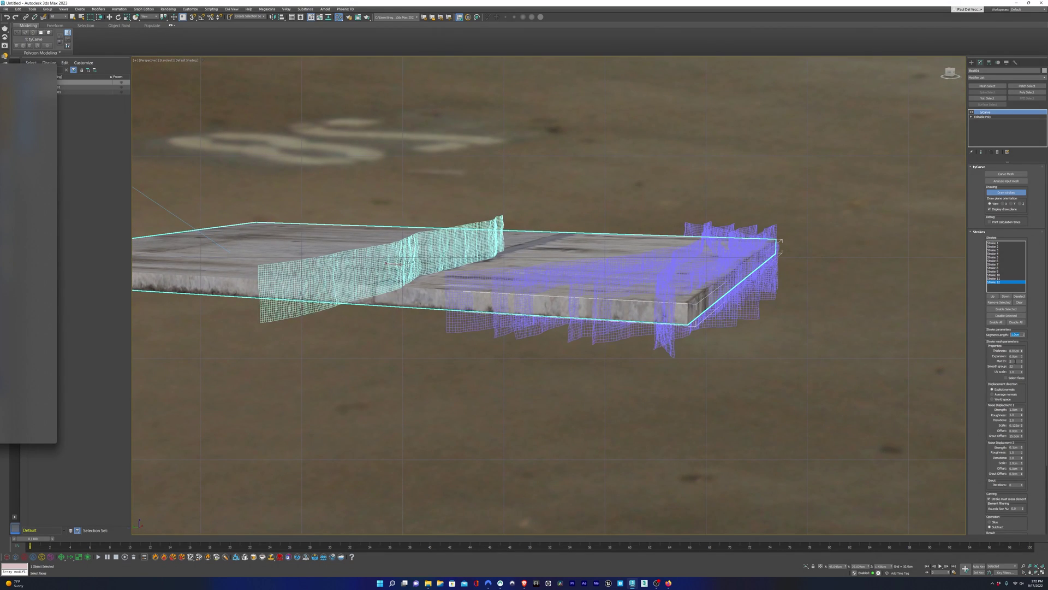
Step: Adjust the strength and roughness of the strokes' Noise Displacement 1 to make the cuts jagged
double_click(1016, 361)
left_click_drag(1023, 411, 1028, 399)
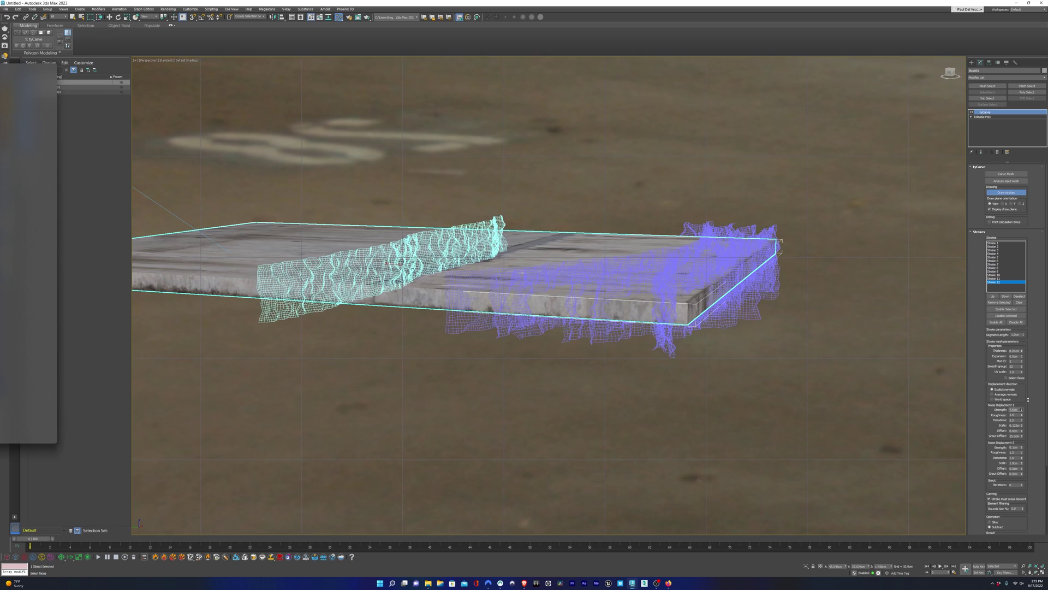
middle_click_drag(704, 355, 704, 368, "alt")
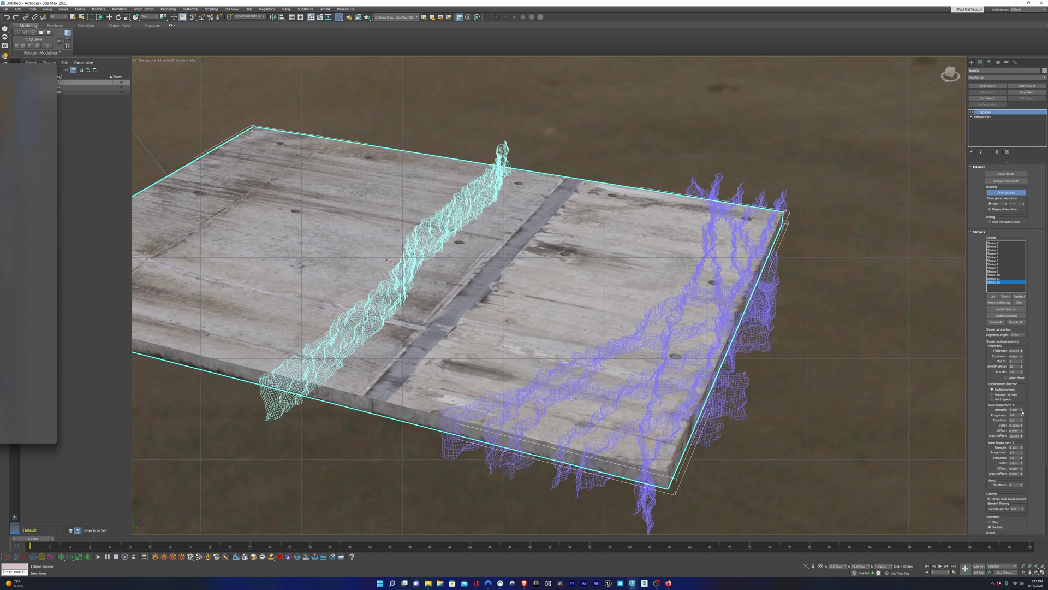
left_click_drag(1023, 414, 1025, 418)
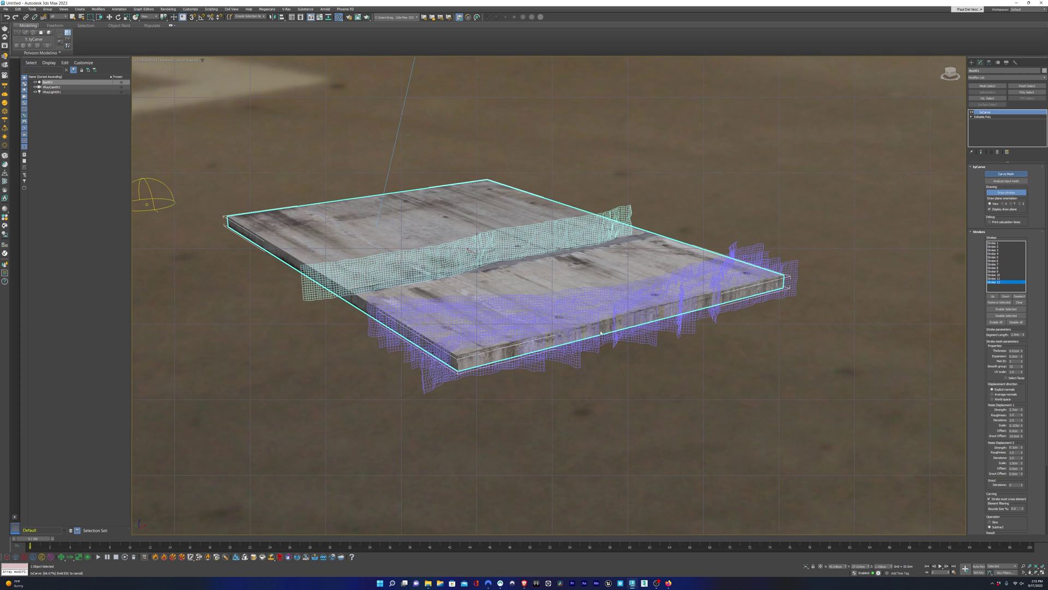
Step: Display edged faces in the perspective view and examine the carved slab's cuts
middle_click_drag(482, 316, 453, 367, "alt")
key("F4")
middle_click_drag(514, 335, 595, 336)
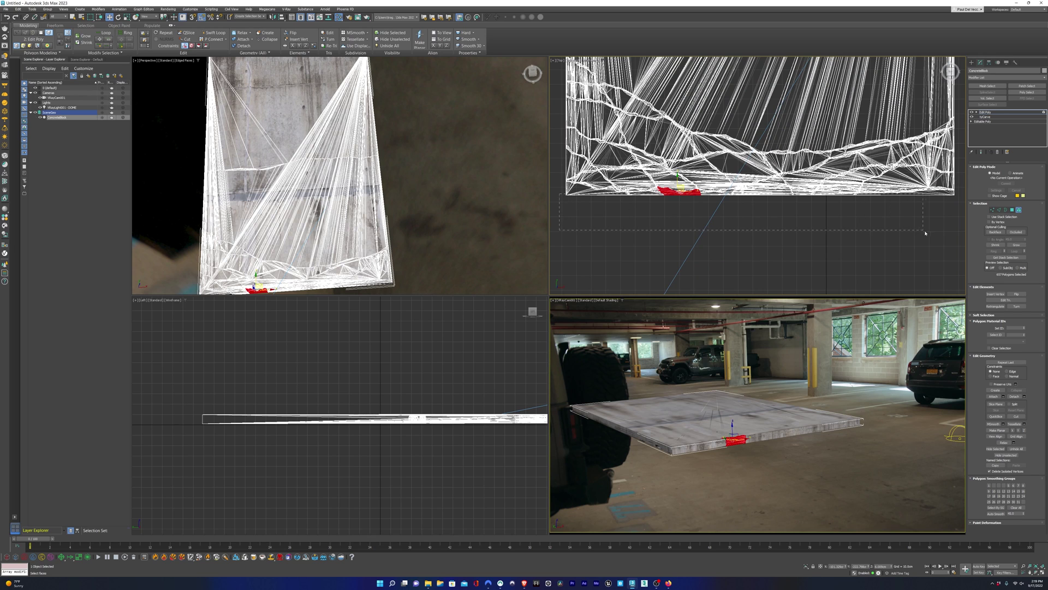
Step: Select the thin elements along the slab's front edge, delete them and check the exposed jagged edge in perspective
left_click_drag(957, 236, 943, 236)
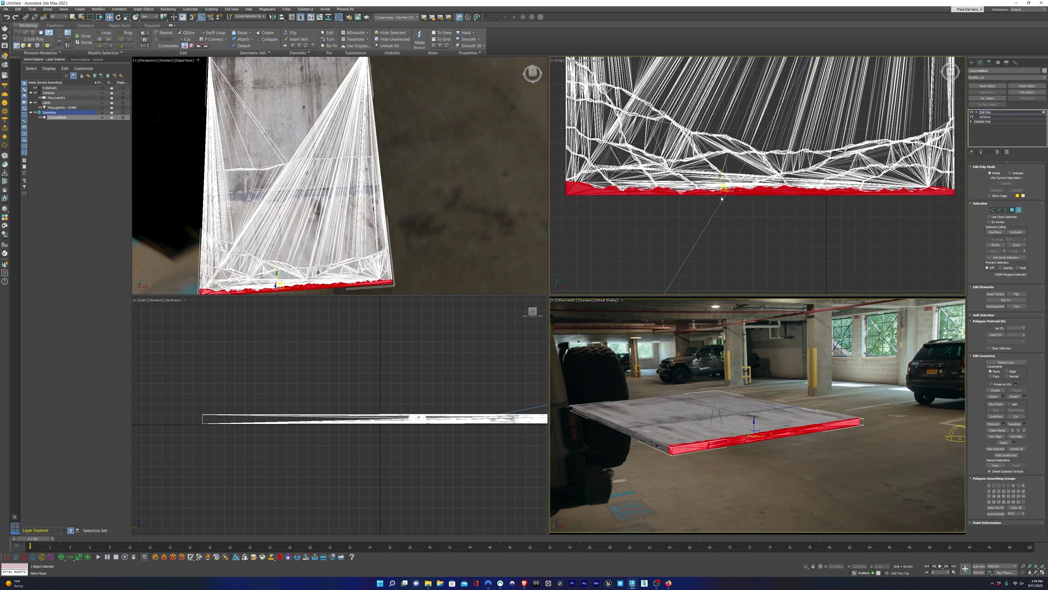
left_click(833, 224)
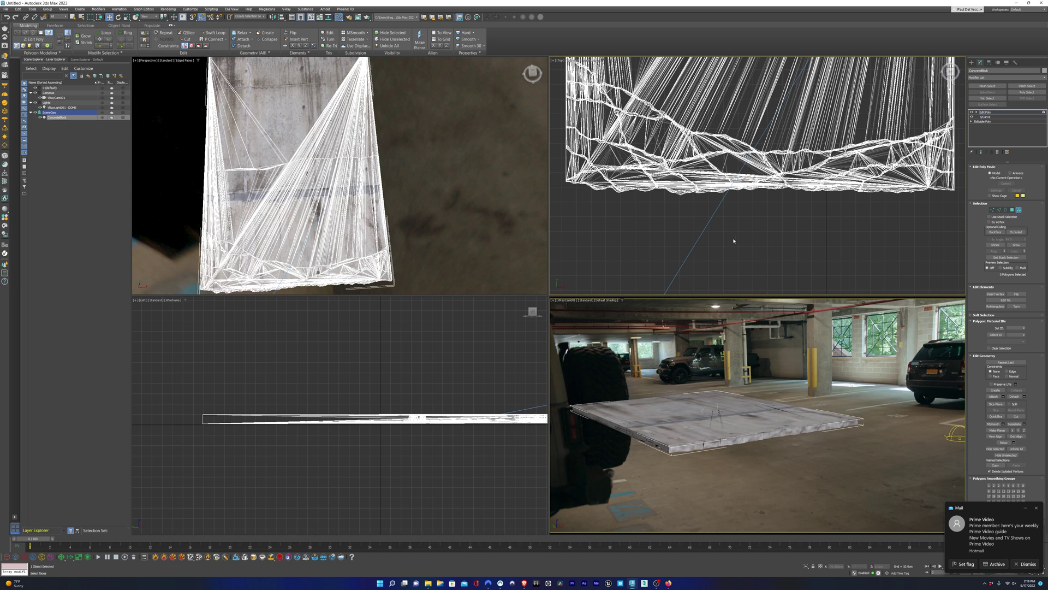
key("p")
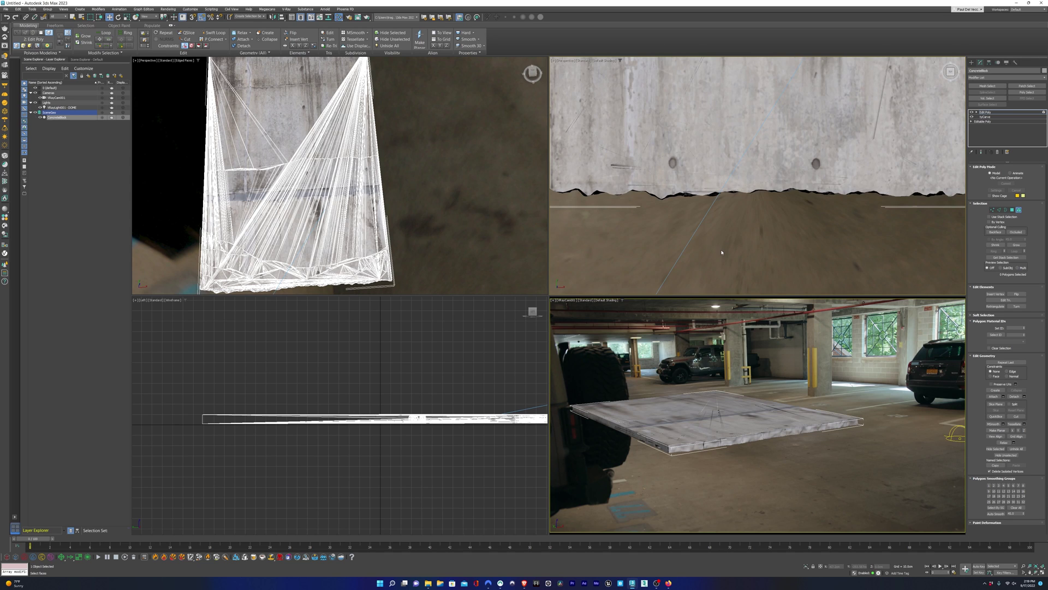
middle_click_drag(679, 241, 753, 189, "alt")
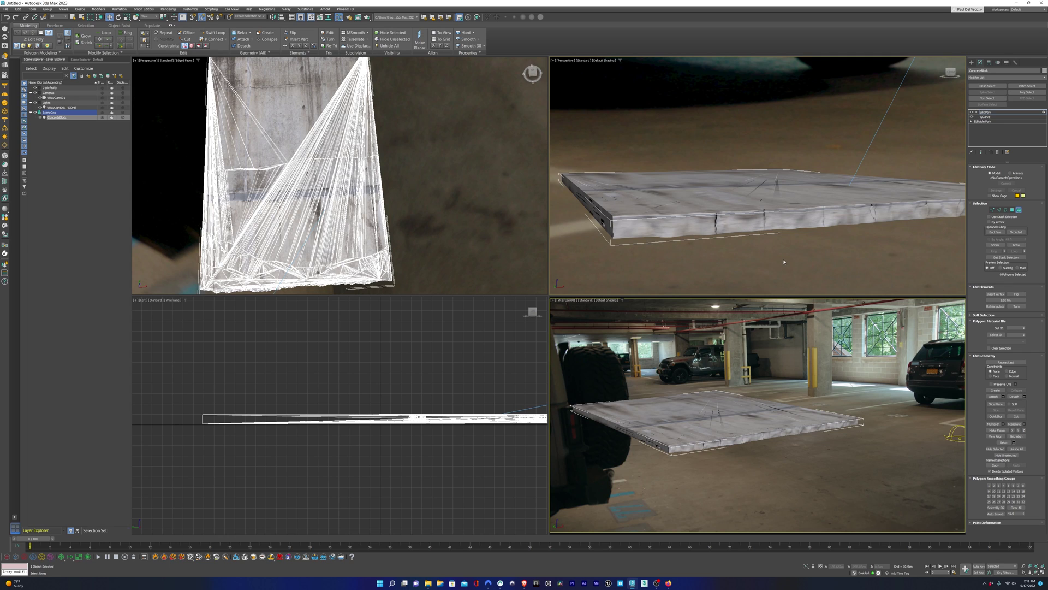
mouse_move(784, 262)
middle_mouse_down("alt")
mouse_move(775, 290)
mouse_move(781, 267)
middle_mouse_up("alt")
scroll(768, 254, "down", 3)
Step: Select all the broken elements along the slab's front edge in the top view and move them away from the slab
key("ctrl+z")
key("t")
scroll(733, 261, "down", 2)
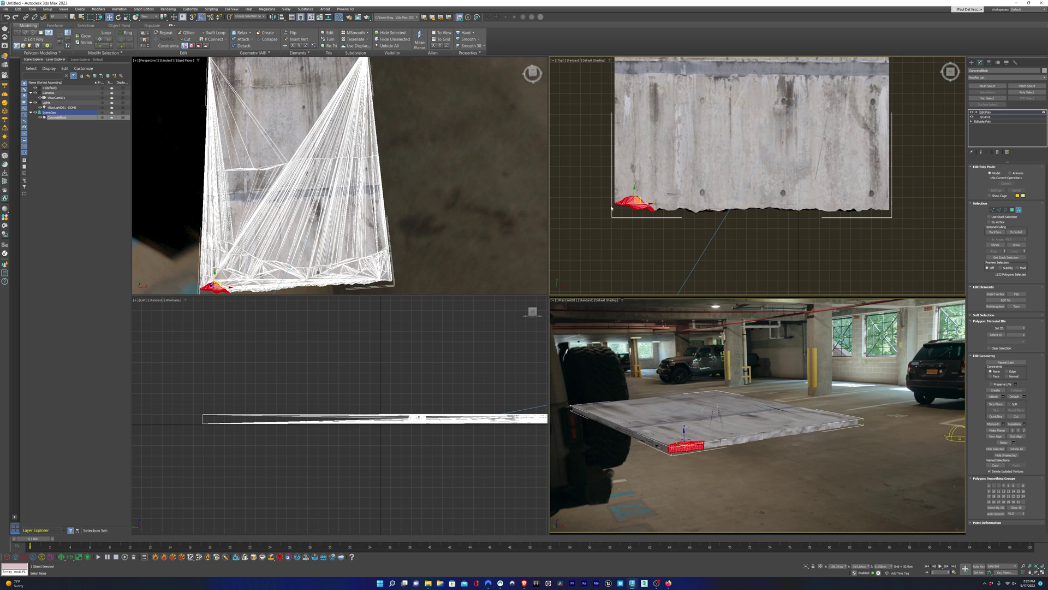
left_click_drag(884, 246, 895, 247)
left_click_drag(635, 191, 643, 251)
Step: Spread apart the fragments at the right end of the detached front strip
left_click(876, 247)
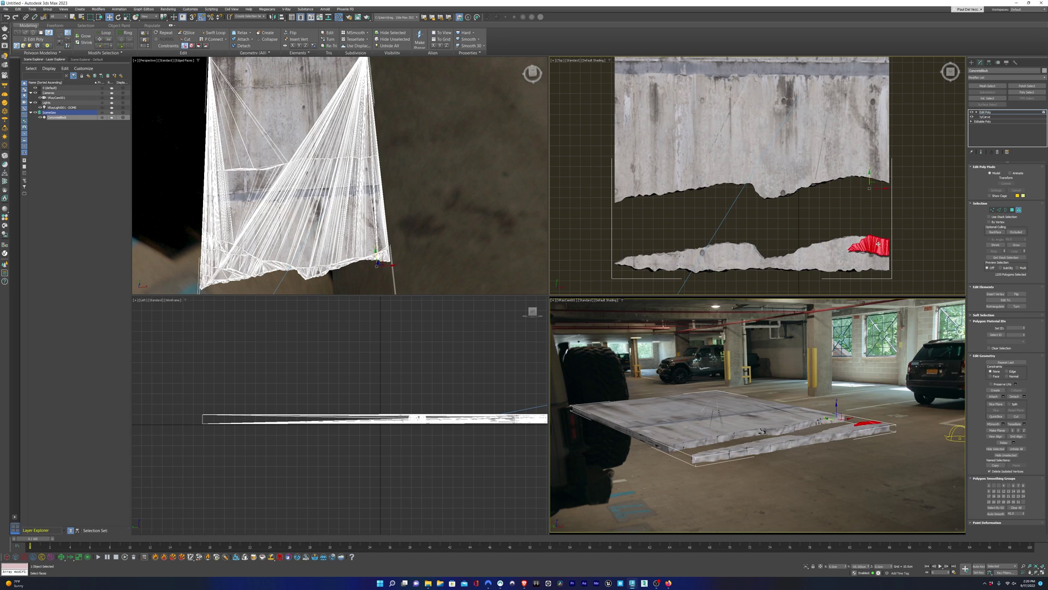
left_click_drag(871, 254, 857, 287)
left_click(871, 267)
left_click(814, 243)
left_click_drag(814, 243, 814, 234)
Step: Move the second-row fragments at the slab's right side away from the large middle section
left_click(813, 174)
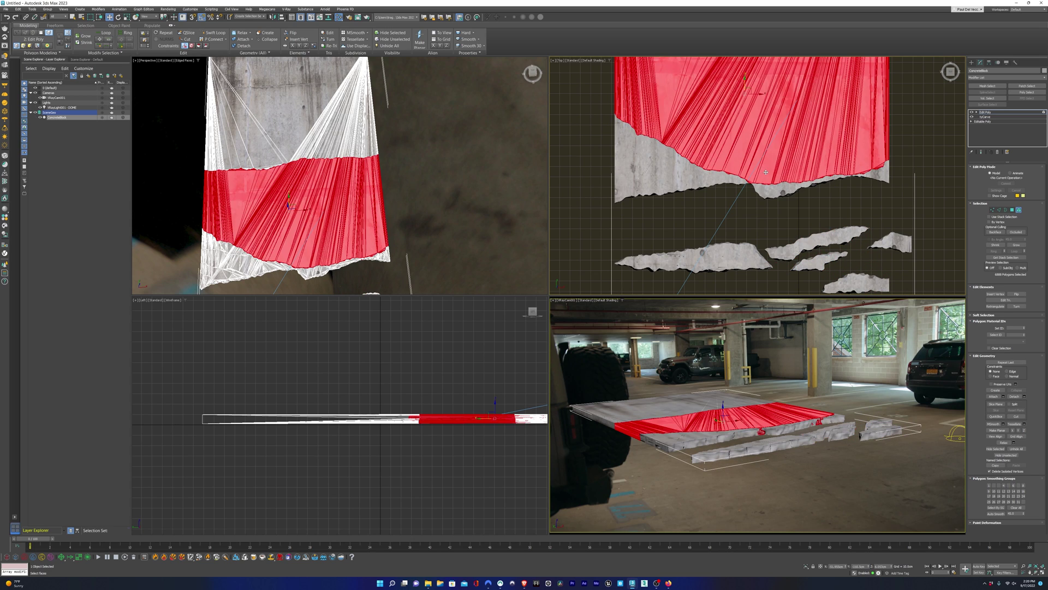
left_click(813, 185)
left_click_drag(812, 182, 813, 199)
left_click_drag(872, 174, 895, 172)
Step: Separate the fragments at the left side of the slab's broken end, leaving irregular gaps between them
left_click(721, 181)
left_click_drag(674, 185, 678, 202)
left_click_drag(625, 192, 617, 219)
left_click_drag(648, 181, 647, 202)
left_click_drag(634, 161, 621, 176)
left_click_drag(670, 169, 723, 188)
left_click(677, 149)
left_click_drag(631, 142, 611, 145)
left_click_drag(656, 146, 678, 188)
left_click_drag(623, 217, 623, 227)
Step: Move the outermost front fragments individually back toward the broken end of the slab
left_click_drag(726, 256, 727, 230)
left_click_drag(687, 263, 687, 245)
left_click_drag(659, 263, 660, 250)
left_click_drag(634, 264, 626, 239)
Step: Rotate several fragments at the left side of the broken end to vary their orientation
key("e")
left_click(627, 255)
left_click(689, 243)
left_click(632, 203)
left_click(622, 172)
left_click(607, 141)
key("w")
Step: Reposition the small fragments at the right side of the slab's broken end
mouse_move(596, 149)
left_mouse_down()
mouse_move(606, 127)
mouse_move(599, 146)
left_mouse_up()
left_click_drag(795, 201, 801, 198)
left_click_drag(868, 193, 860, 198)
left_click_drag(882, 200, 885, 210)
left_click(824, 238)
left_click_drag(824, 239, 824, 231)
Step: Rotate and move the outer fragments at the front right for a more random scatter
key("e")
left_click_drag(837, 232, 833, 218)
key("w")
left_click_drag(761, 260, 756, 267)
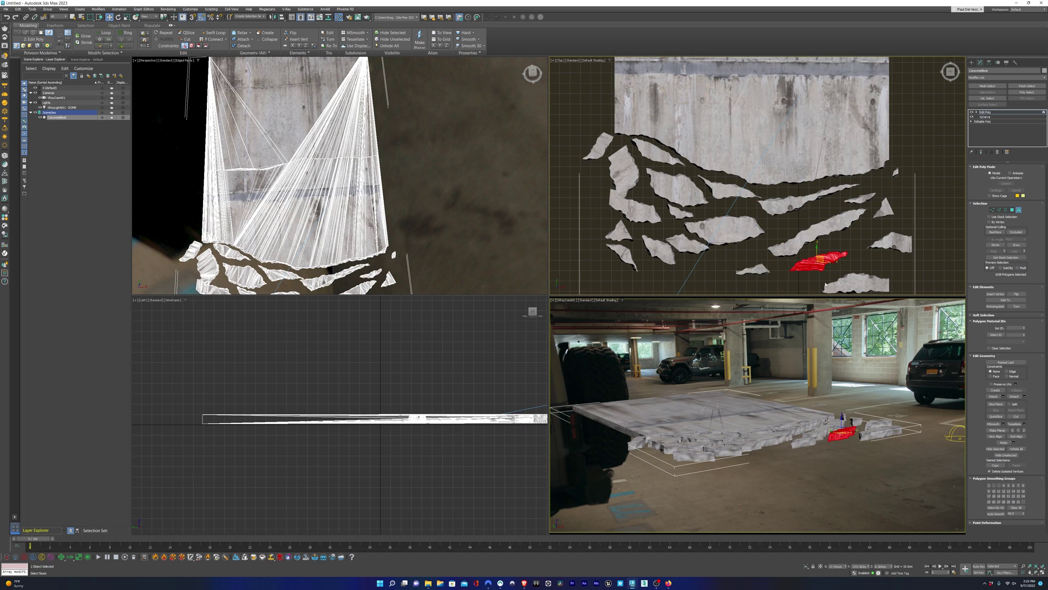
left_click(840, 284)
middle_click_drag(854, 283, 824, 241)
key("e")
left_click_drag(845, 240, 841, 227)
Step: Select the slab's two large sections and rotate them together so the slab slopes down toward the debris
left_click(289, 114)
left_click(295, 213, "ctrl")
left_click_drag(403, 404, 432, 420)
middle_click_drag(718, 116, 765, 164, "alt")
left_click_drag(796, 191, 835, 172)
left_click(835, 164)
left_click(770, 134)
left_click_drag(770, 131, 770, 145)
Step: Rotate the lower large section to a shallower angle and move the upper section to meet it at the crack
left_click(831, 168)
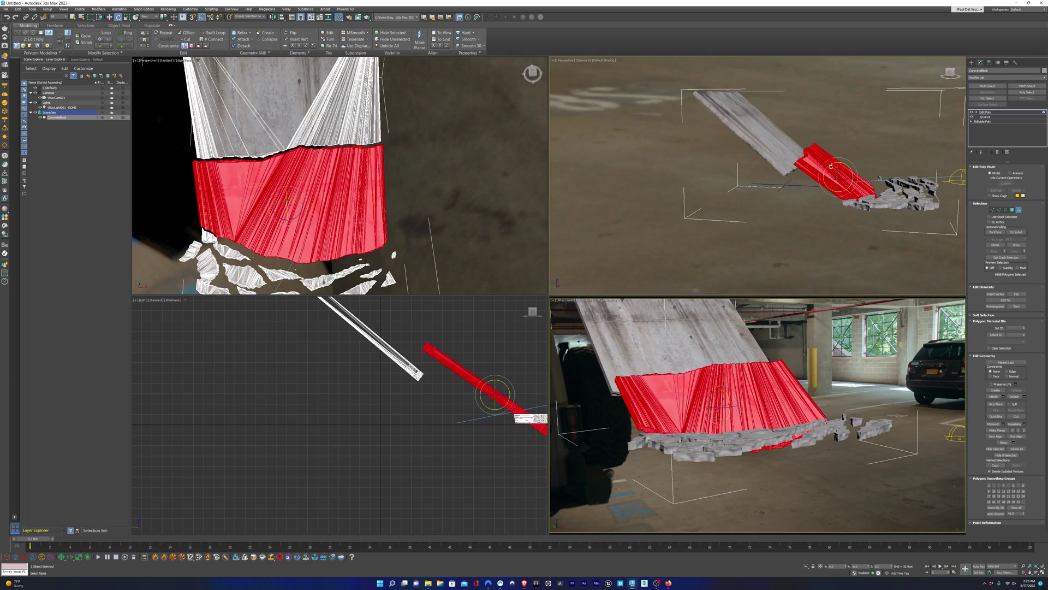
middle_click_drag(495, 385, 354, 364)
left_click_drag(367, 379, 355, 361)
key("w")
left_click(255, 340)
middle_click_drag(256, 340, 336, 384)
left_click_drag(276, 322, 276, 311)
left_click(382, 350)
Step: Move several debris fragments farther out in front of the tilted slab
middle_click_drag(873, 248, 704, 262, "alt")
left_click(686, 258)
left_click(717, 246)
scroll(721, 248, "up", 2)
left_click_drag(721, 248, 738, 261)
left_click(681, 279)
left_click_drag(681, 278, 667, 283)
Step: Leave element editing and examine the collapsed slab in the perspective and camera views
middle_click_drag(667, 282, 732, 164, "alt")
key("6")
left_click(833, 171)
left_click_drag(1023, 214, 1023, 218)
left_click(957, 187)
scroll(844, 200, "down", 3)
left_click(809, 399)
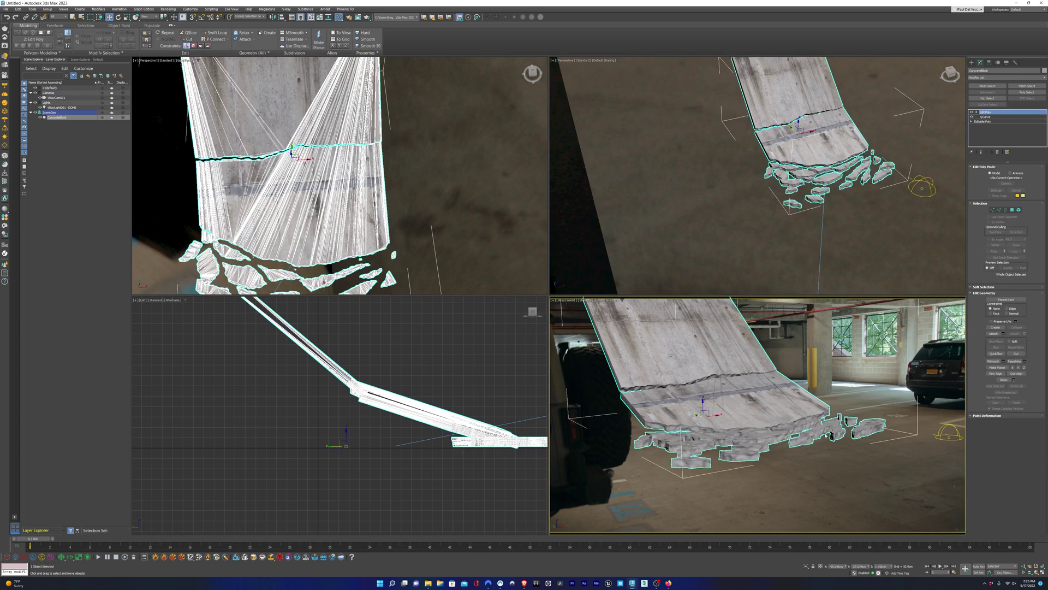
Step: Return to element editing and rearrange the fragments around the front right corner of the debris
left_click(1018, 209)
scroll(852, 180, "up", 3)
middle_click_drag(851, 180, 773, 214)
left_click_drag(756, 238, 761, 246)
left_click_drag(824, 219, 830, 231)
left_click_drag(827, 200, 787, 213)
left_click(798, 187)
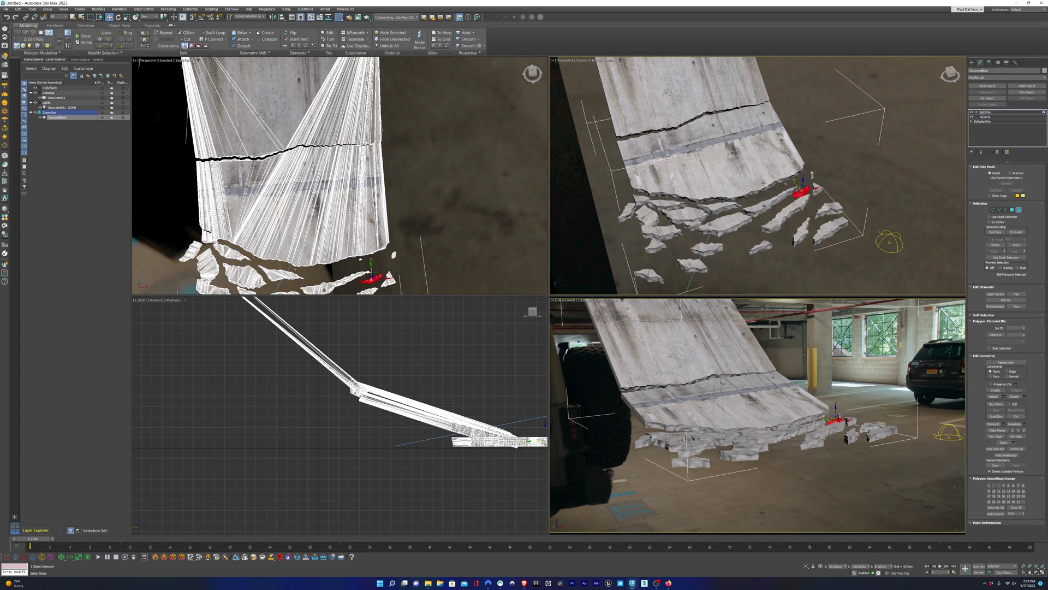
Step: Return to the object level, shift the whole broken slab farther back in the garage and deselect it
key("6")
left_click_drag(695, 139, 688, 103)
left_click_drag(425, 443, 398, 443)
left_click(744, 213)
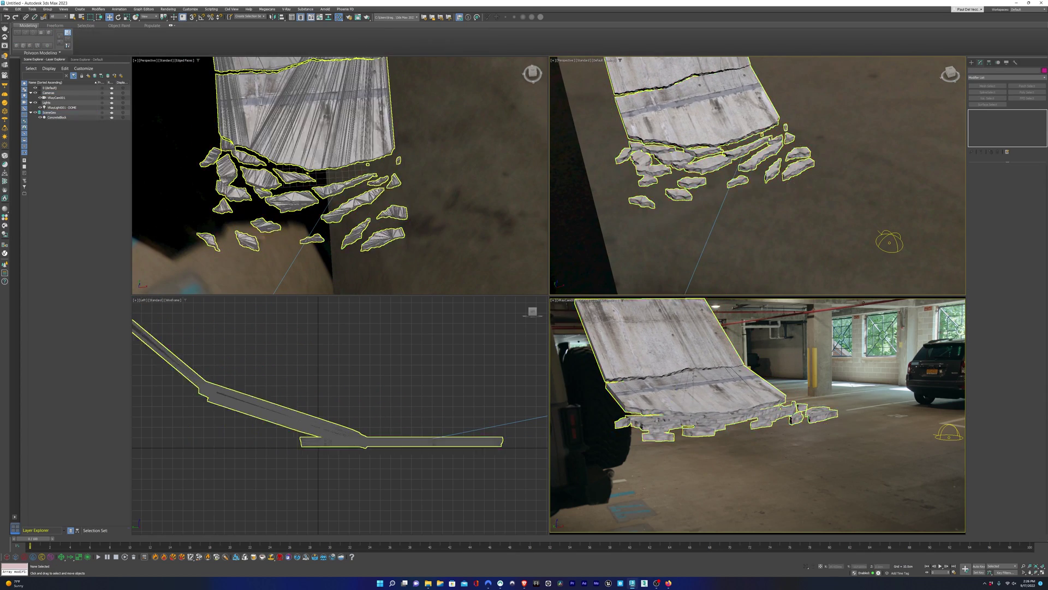
Step: Reselect the slab's elements and spread the front debris fragments farther across the floor
left_click(726, 181)
key("5")
left_click(705, 255)
left_click_drag(704, 255, 702, 276)
left_click_drag(730, 232, 715, 248)
middle_click_drag(633, 249, 670, 242, "alt")
left_click_drag(727, 253, 731, 267)
left_click_drag(725, 241, 734, 245)
left_click_drag(748, 222, 765, 214)
Step: Rotate a fragment in the front debris field to break up its alignment
middle_click_drag(765, 214, 732, 235, "alt")
key("e")
left_click_drag(765, 210, 729, 220)
key("w")
Step: Reposition individual fragments near the slab's lower edge and along the right side of the debris
left_click(738, 155)
left_click_drag(738, 155, 730, 155)
left_click_drag(765, 156, 734, 116)
left_click_drag(756, 126, 747, 128)
left_click(796, 206)
left_click_drag(758, 199, 790, 209)
left_click_drag(786, 167, 781, 170)
mouse_move(766, 230)
left_mouse_down()
mouse_move(761, 241)
mouse_move(785, 228)
left_mouse_up()
Step: Rotate and shift the whole broken slab slightly to fit the camera view
left_click(689, 394)
key("5")
key("e")
left_click_drag(679, 410, 690, 410)
key("w")
left_click_drag(694, 404, 704, 404)
key("5")
Step: Move two more debris fragments outward, clear the selection and save the scene as ParkingGarageCollapse_V01.max
left_click(733, 433)
left_click(800, 424, "ctrl")
left_click_drag(801, 424, 811, 428)
key("ctrl+d")
key("ctrl+s")
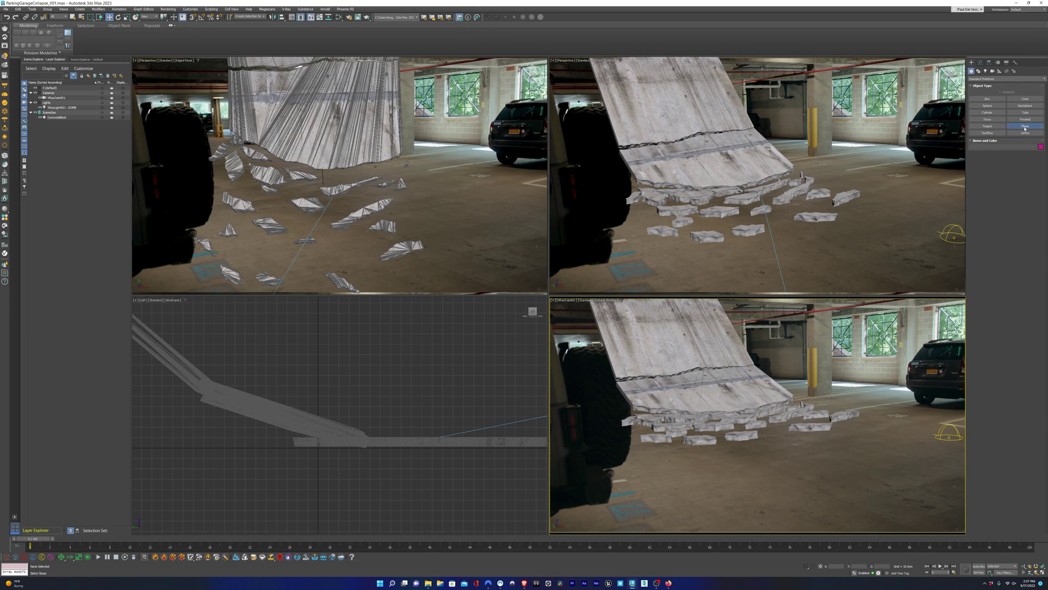
Step: Create a ground plane about 901 by 1118 cm over the garage floor and position it beneath the debris
left_click_drag(667, 157, 961, 240)
key("w")
mouse_move(768, 205)
left_mouse_down()
mouse_move(758, 209)
mouse_move(796, 197)
mouse_move(785, 200)
left_mouse_up()
left_click_drag(859, 420, 867, 418)
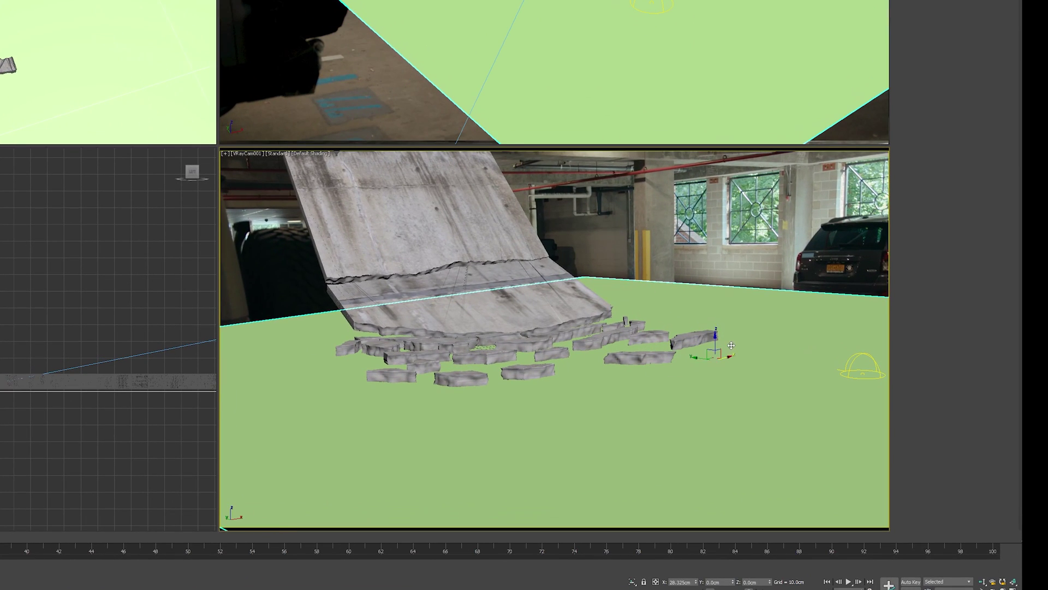
mouse_move(731, 345)
left_mouse_down()
mouse_move(698, 352)
mouse_move(717, 348)
left_mouse_up()
scroll(625, 57, "down", 3)
middle_click_drag(628, 51, 626, 57)
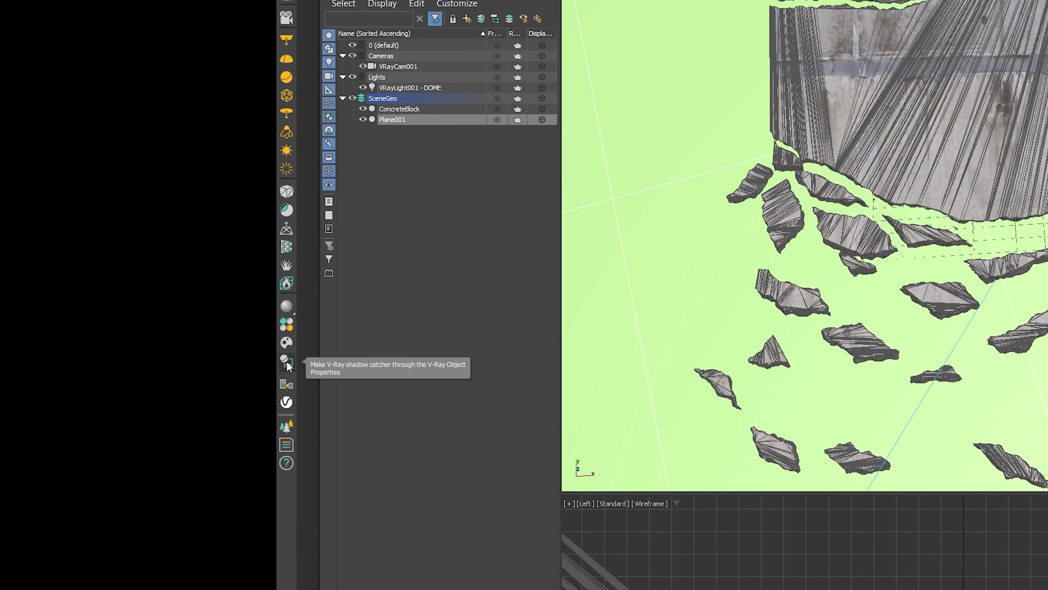
Step: Make the ground plane a V-Ray shadow catcher and set its display properties to See-Through
left_click(287, 365)
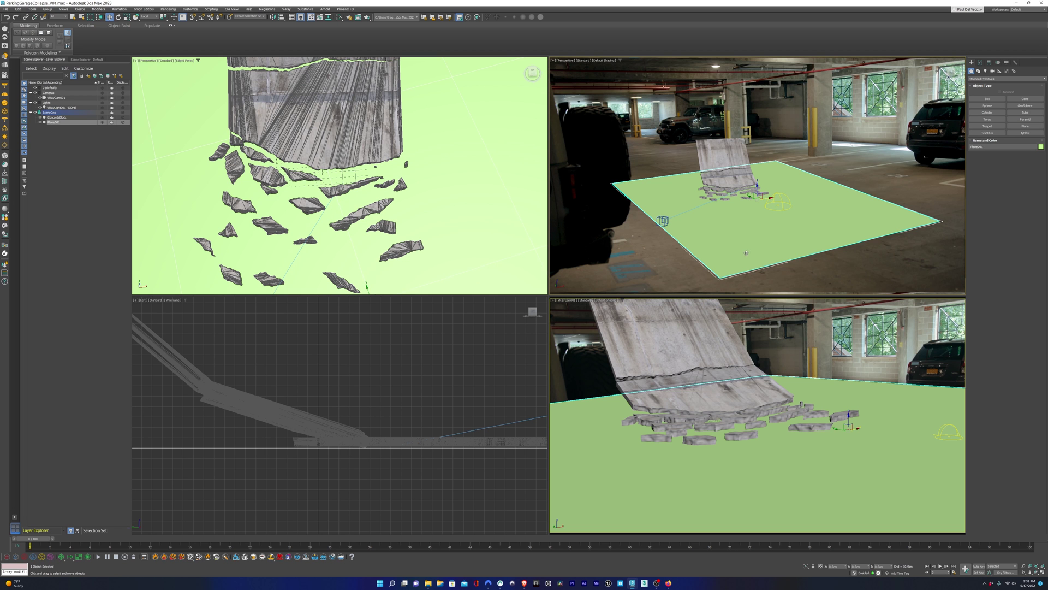
right_click(740, 257)
left_click(767, 311)
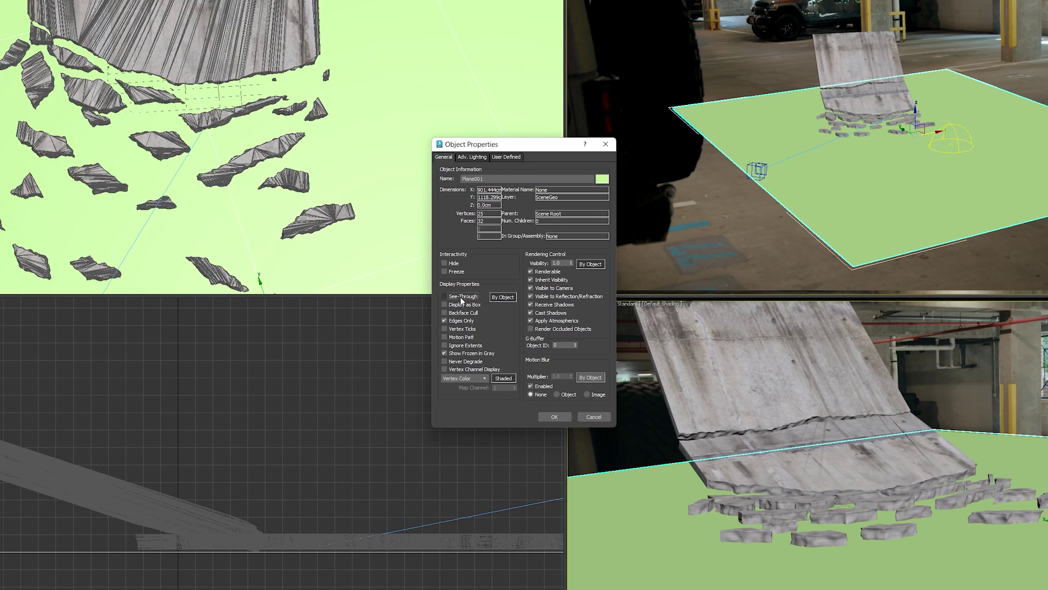
left_click(547, 418)
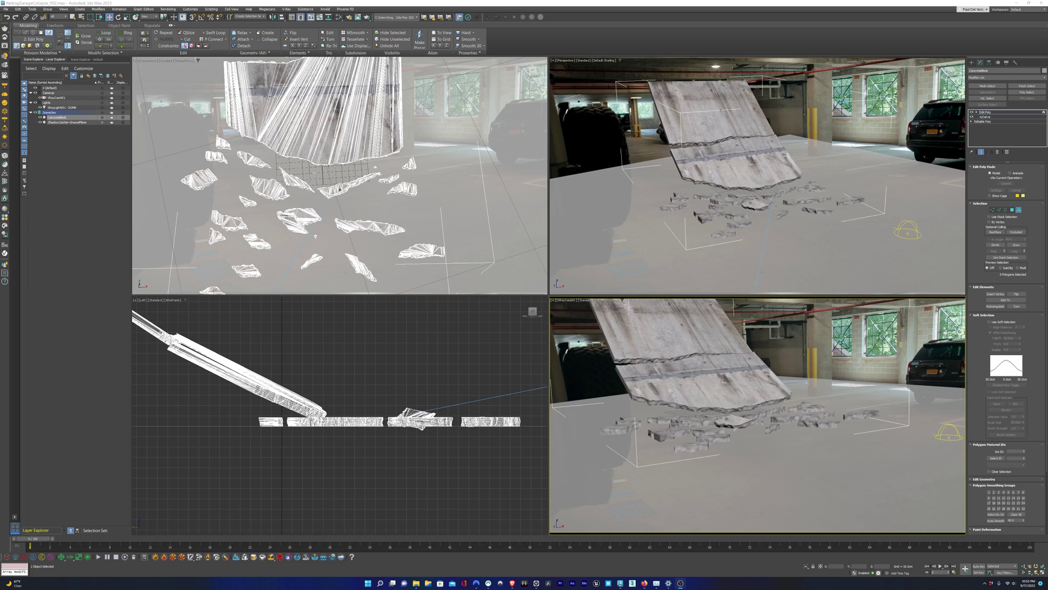
Step: Import the downloaded rebar FBX model into the scene
left_click(7, 9)
mouse_move(32, 91)
left_click(79, 92)
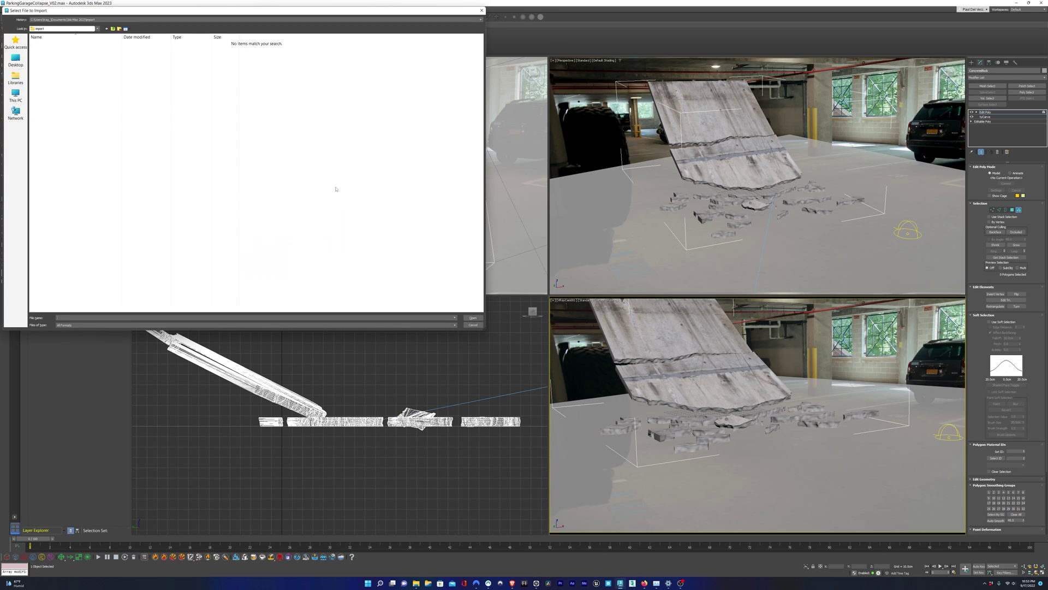
double_click(213, 50)
double_click(74, 157)
left_click(473, 318)
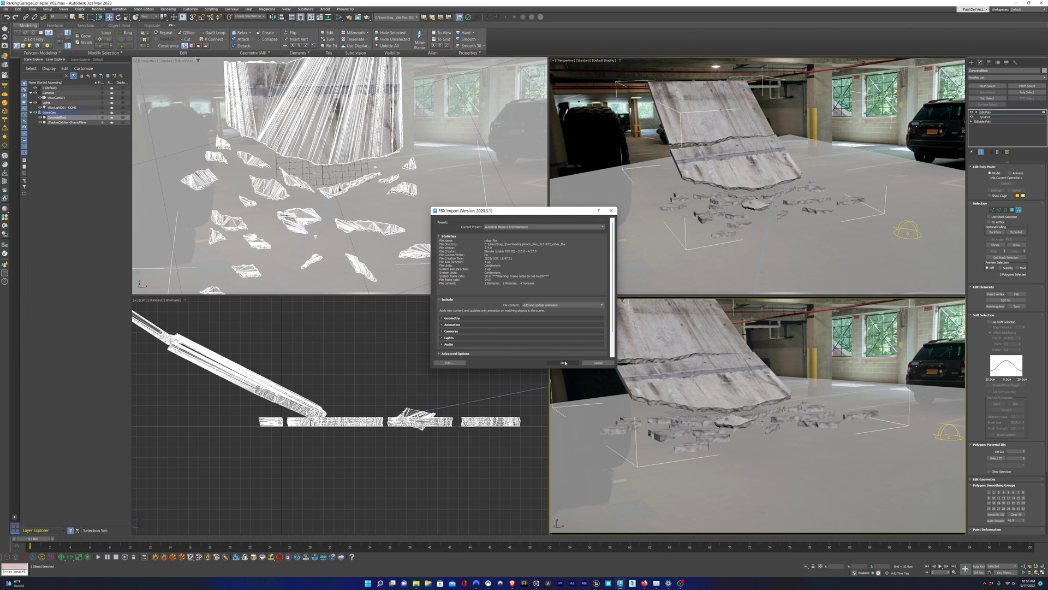
left_click(583, 374)
Step: Position, rotate and scale the imported rebar so it runs along the slope of the broken slab
left_click_drag(721, 397, 735, 375)
key("e")
scroll(758, 175, "down", 5)
key("alt+w")
key("r")
left_click_drag(398, 338, 399, 311)
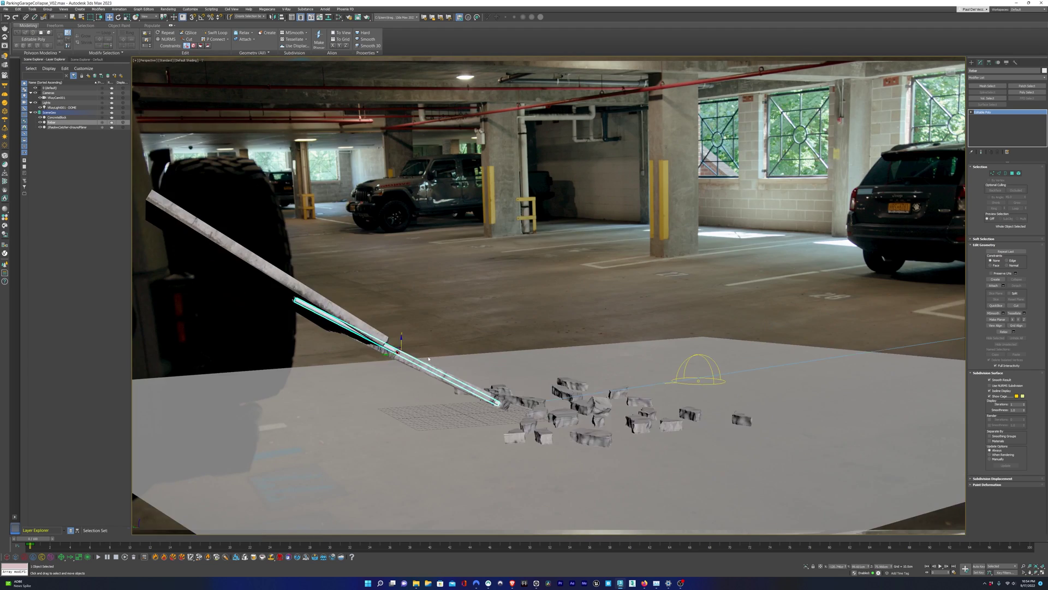
Step: Shift the rebar into the slab's thickness so that it is exposed only across the crack
scroll(428, 358, "up", 5)
middle_click_drag(428, 358, 415, 371, "alt")
scroll(420, 372, "down", 2)
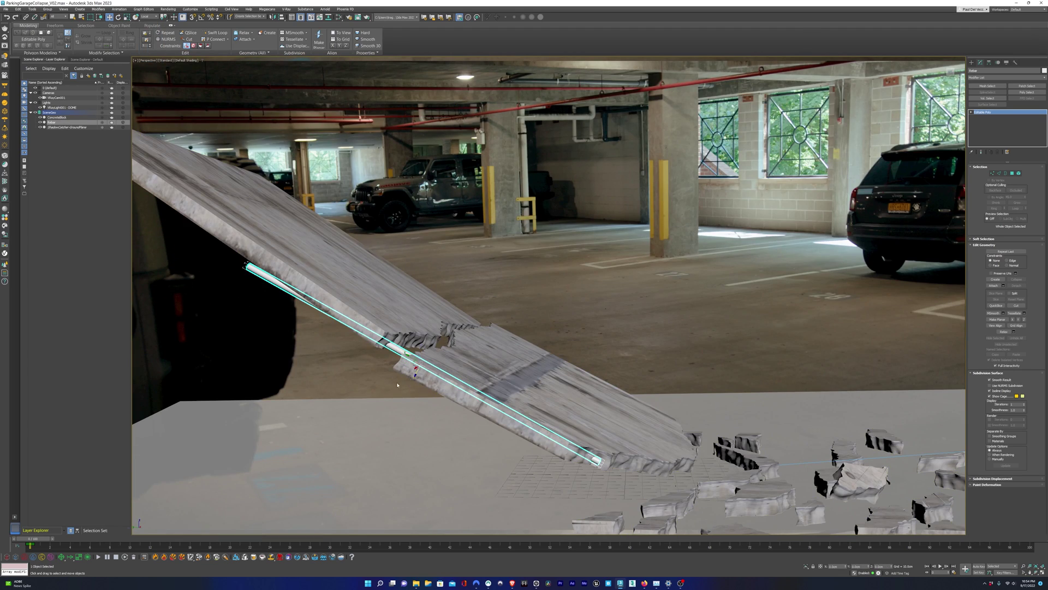
left_click_drag(404, 337, 415, 345)
scroll(431, 341, "up", 5)
middle_click_drag(432, 341, 447, 305, "alt")
Step: Add edge loops with Swift Loop to the rebar section exposed in the crack
key("w")
left_click(999, 173)
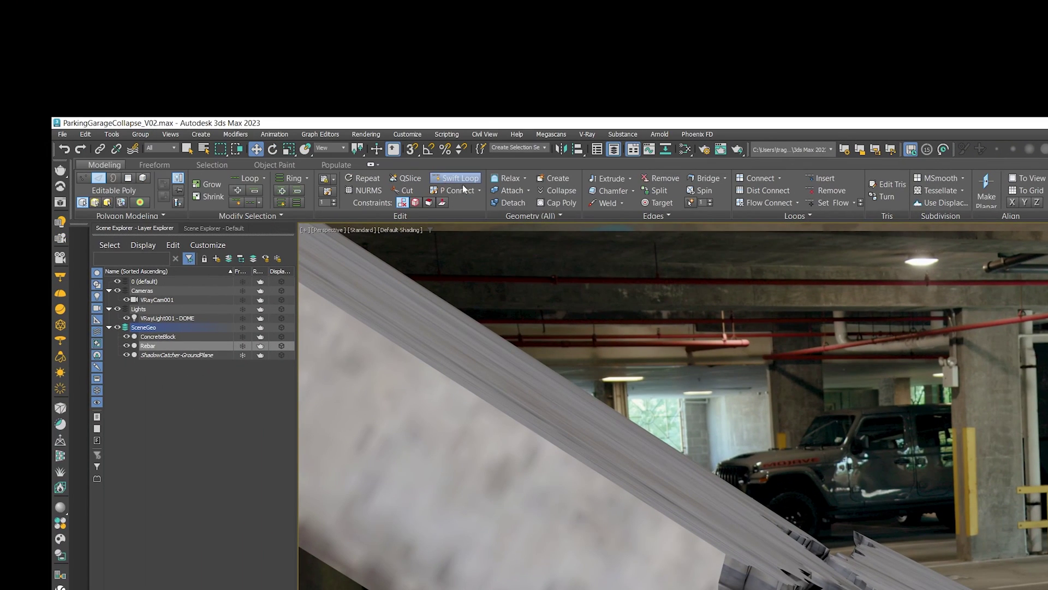
left_click(463, 183)
left_click(433, 357)
middle_click_drag(433, 358, 289, 311, "alt")
Step: Move the rebar's loop vertices vertically so the exposed section bends between the two slab pieces
left_click(993, 173)
middle_click_drag(462, 348, 450, 267, "alt")
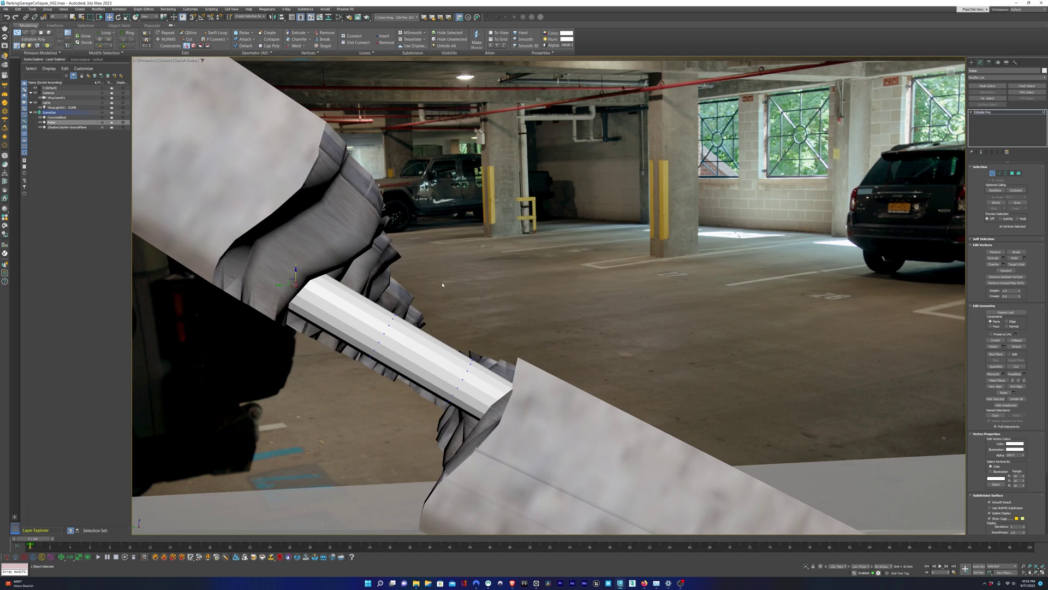
mouse_move(339, 298)
left_mouse_down()
mouse_move(339, 306)
mouse_move(338, 291)
left_mouse_up()
middle_click_drag(337, 306, 510, 383, "alt")
key("w")
left_click_drag(506, 414, 511, 395)
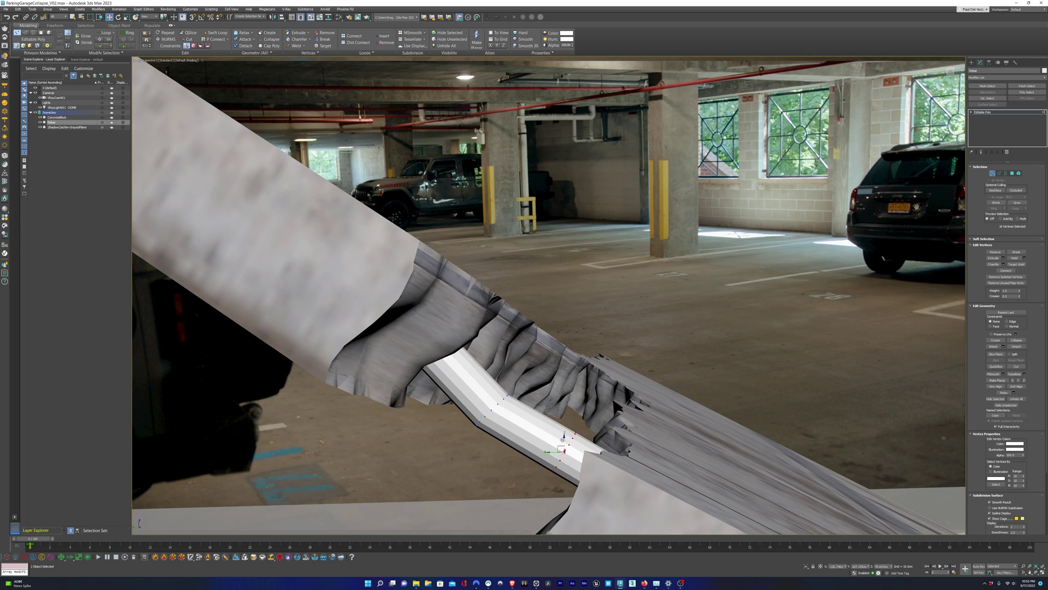
left_click_drag(563, 438, 562, 449)
middle_click_drag(562, 449, 561, 445, "alt")
left_click_drag(561, 445, 569, 462)
middle_click_drag(569, 461, 537, 405, "alt")
Step: Select the vertices in the middle of the exposed rebar, lower them to refine the bend and leave vertex editing
scroll(538, 405, "up", 4)
left_click_drag(495, 288, 599, 409)
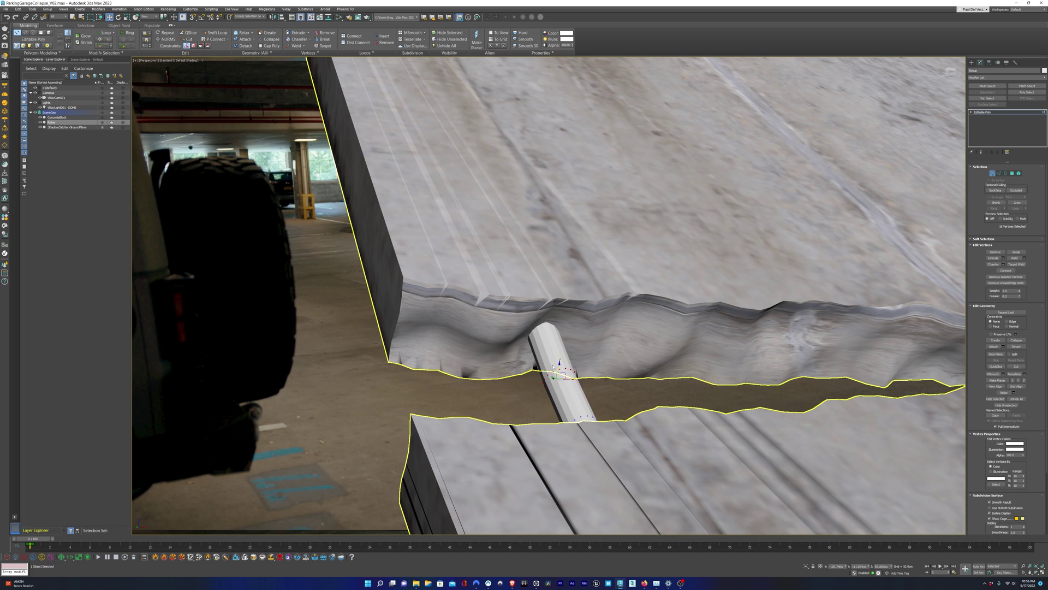
left_click_drag(558, 364, 559, 372)
mouse_move(559, 371)
middle_mouse_down("alt")
mouse_move(537, 395)
mouse_move(570, 367)
middle_mouse_up("alt")
left_click_drag(569, 367, 571, 382)
scroll(560, 423, "down", 4)
key("ctrl+d")
key("alt+w")
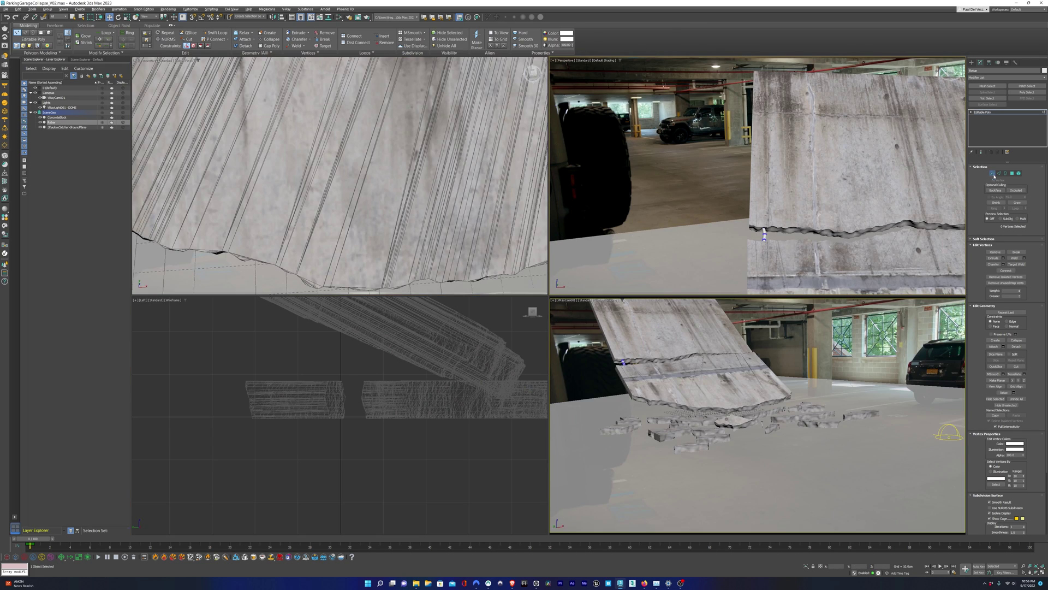
left_click(993, 174)
Step: Select the vertices at the rebar's lower end and pull them up along its length until the end is hidden inside the slab
key("r")
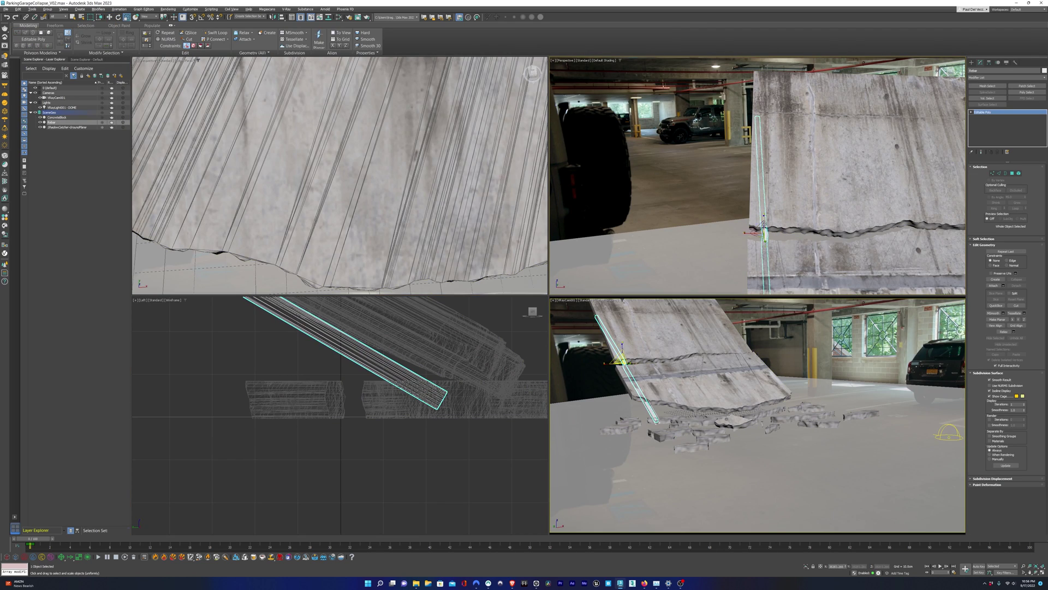
middle_click_drag(764, 236, 835, 229, "alt")
middle_click_drag(833, 270, 809, 254, "alt")
left_click(992, 174)
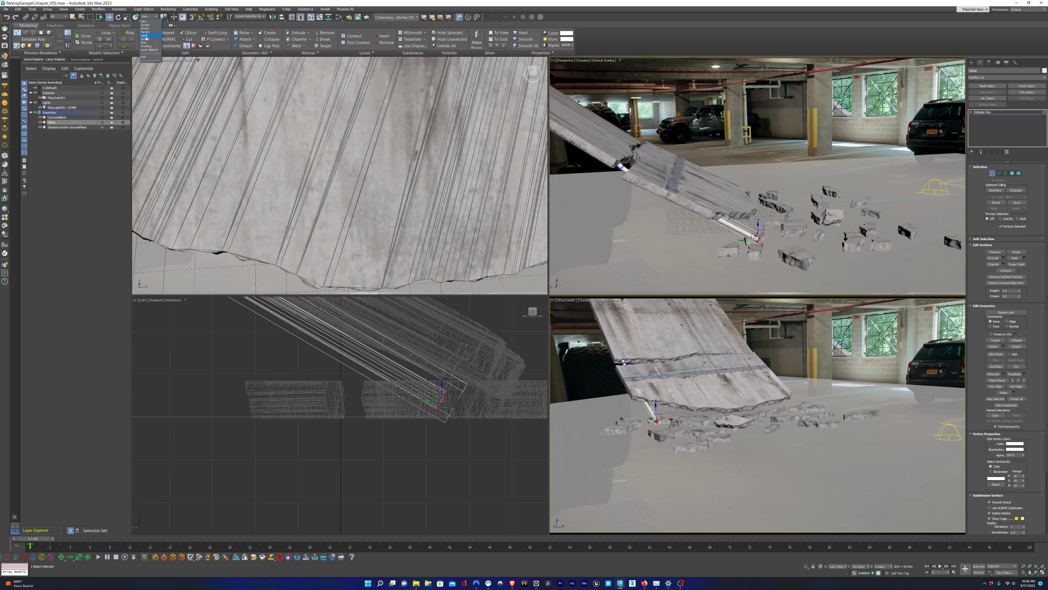
key("z")
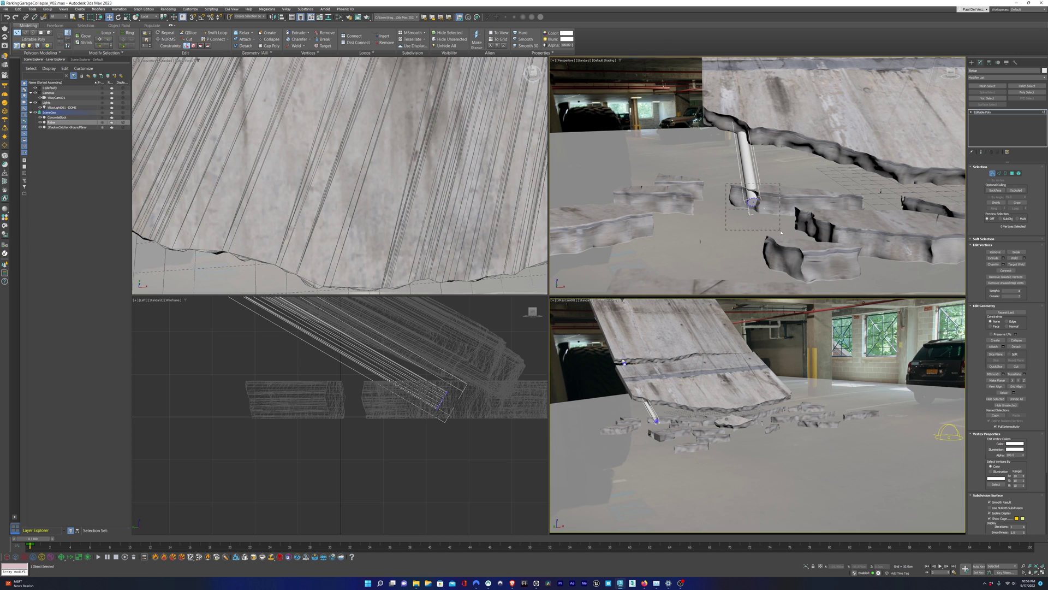
left_click_drag(781, 232, 782, 233)
middle_click_drag(781, 233, 852, 238, "alt")
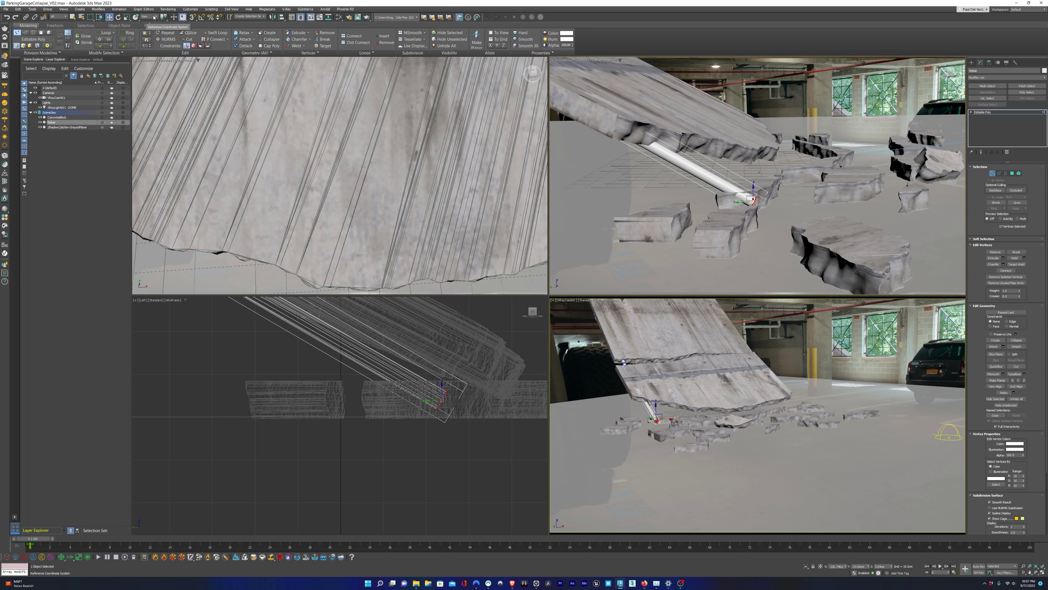
left_click_drag(748, 198, 646, 136)
middle_click_drag(644, 188, 731, 211, "alt")
key("1")
Step: Clone the bent rebar sideways along the crack and select the copy
key("shift+z")
key("shift+z")
key("shift+z")
left_click_drag(653, 169, 737, 169, "shift")
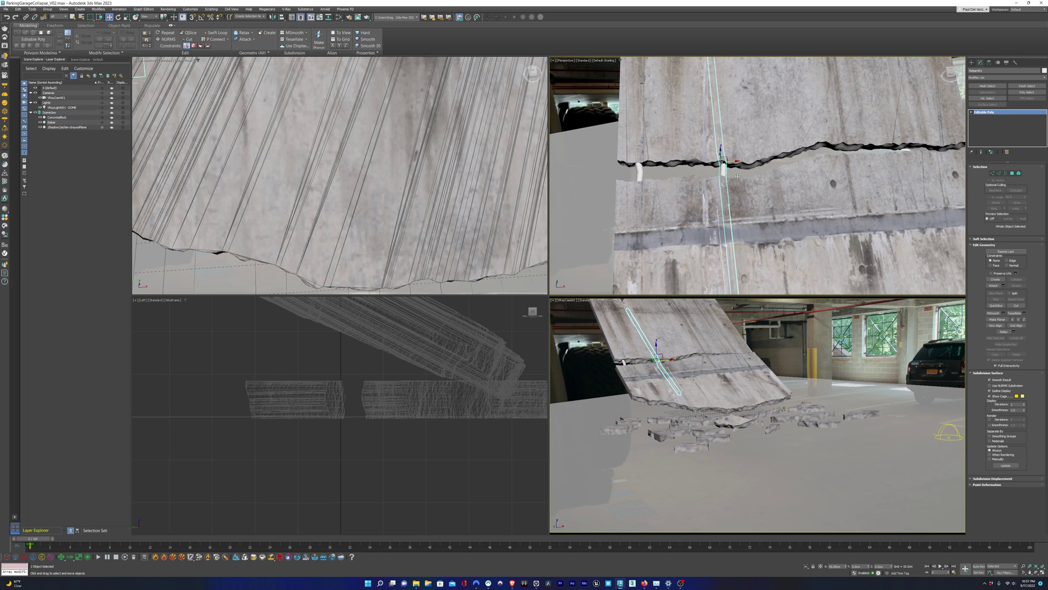
key("Return")
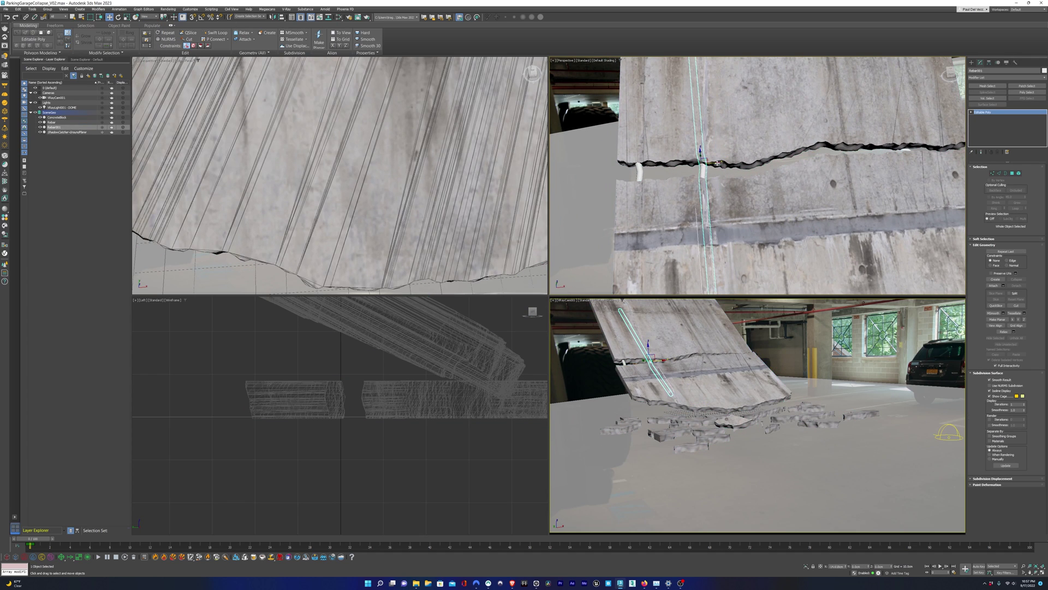
left_click(720, 163)
key("Escape")
left_click(703, 169)
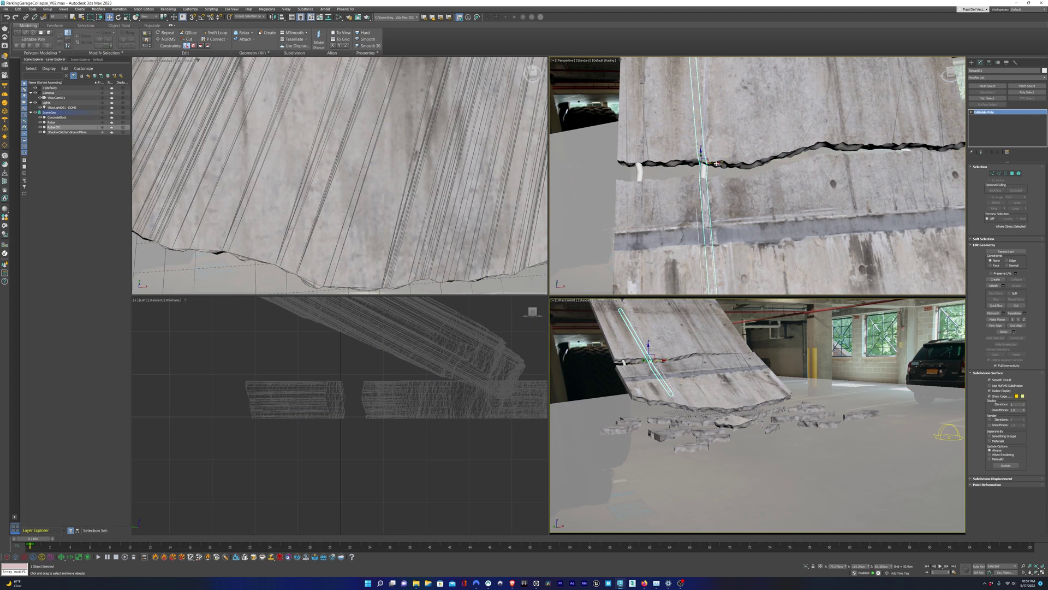
Step: Clone three more rebars at intervals across the slab's crack and clear the selection
left_click_drag(715, 166, 794, 156, "shift")
key("Return")
middle_click_drag(779, 246, 674, 262)
left_click_drag(689, 171, 870, 162, "shift")
key("Return")
key("Return")
left_click(906, 180)
key("ctrl+d")
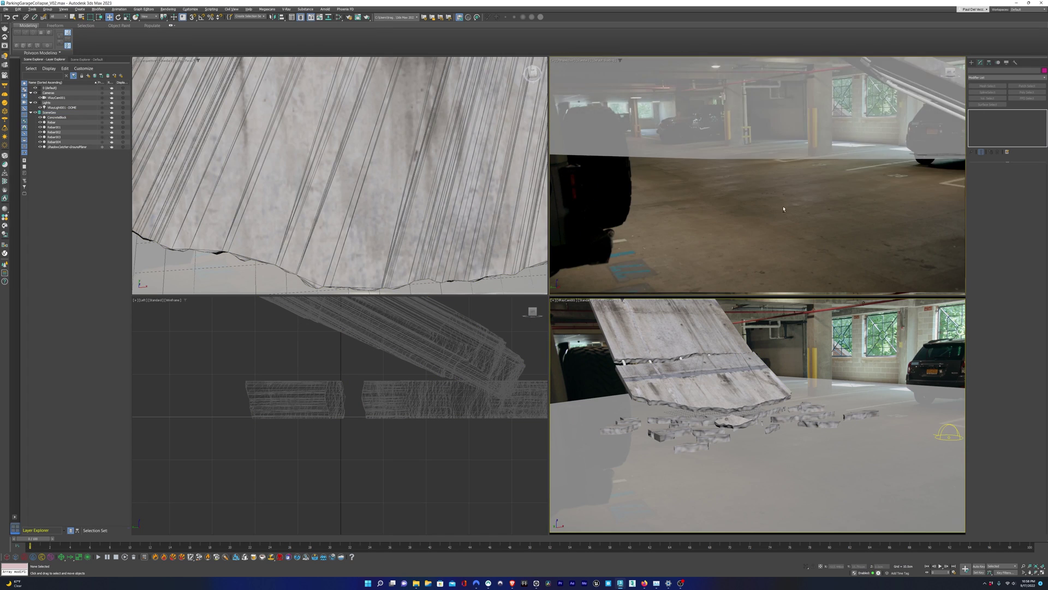
Step: Select the four rebar copies, then duplicate the V-Ray concrete material and delete the duplicate's diffuse map connection
scroll(795, 200, "down", 3)
middle_click_drag(796, 200, 714, 262, "alt")
left_click(54, 127)
left_click(54, 142, "shift")
key("m")
left_click_drag(328, 199, 320, 417, "shift")
double_click(327, 404)
left_click(298, 371)
key("Delete")
Step: Give the duplicated material a dark rust-brown diffuse colour and assign it to all five rebar pieces
left_click(537, 124)
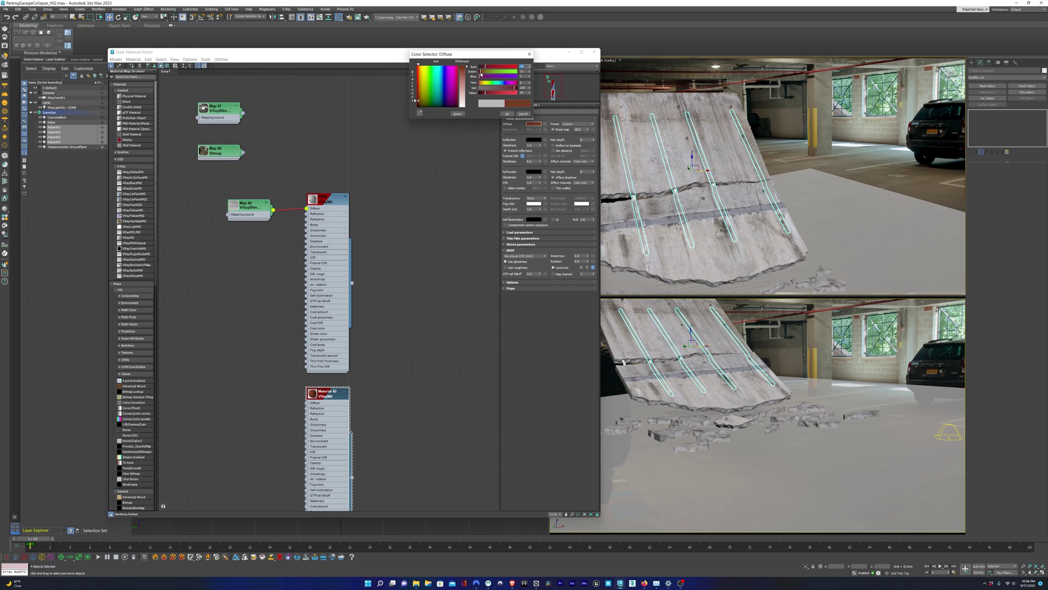
left_click(506, 114)
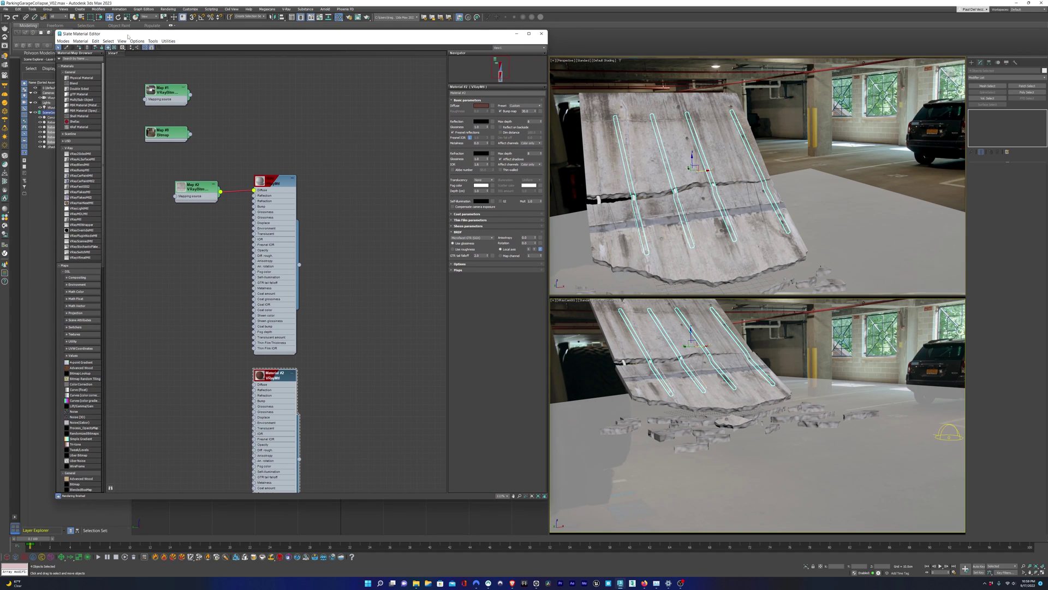
left_click_drag(128, 37, 181, 37)
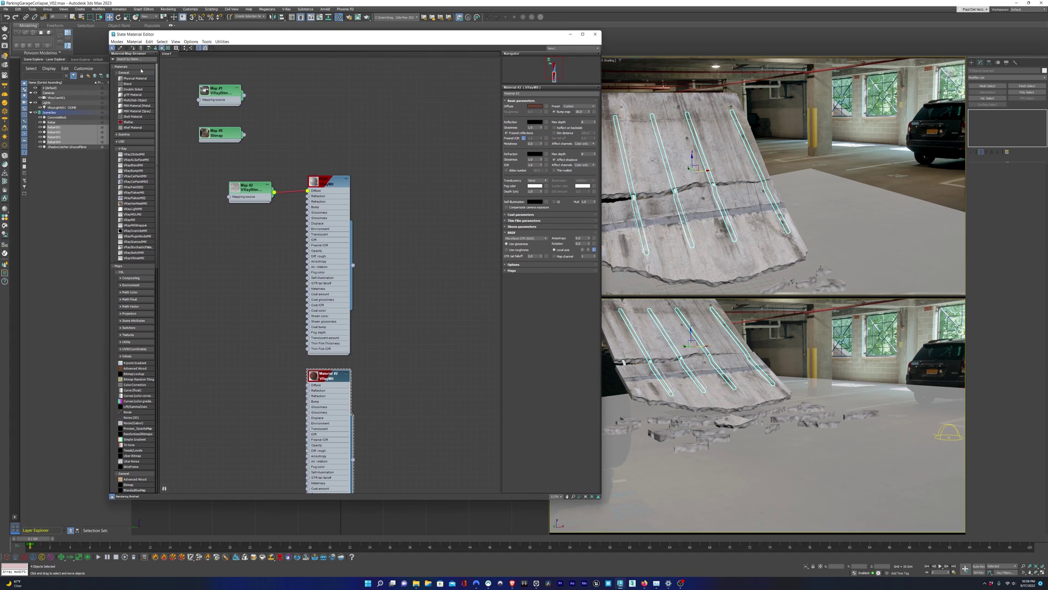
left_click(52, 123, "ctrl")
right_click(329, 377)
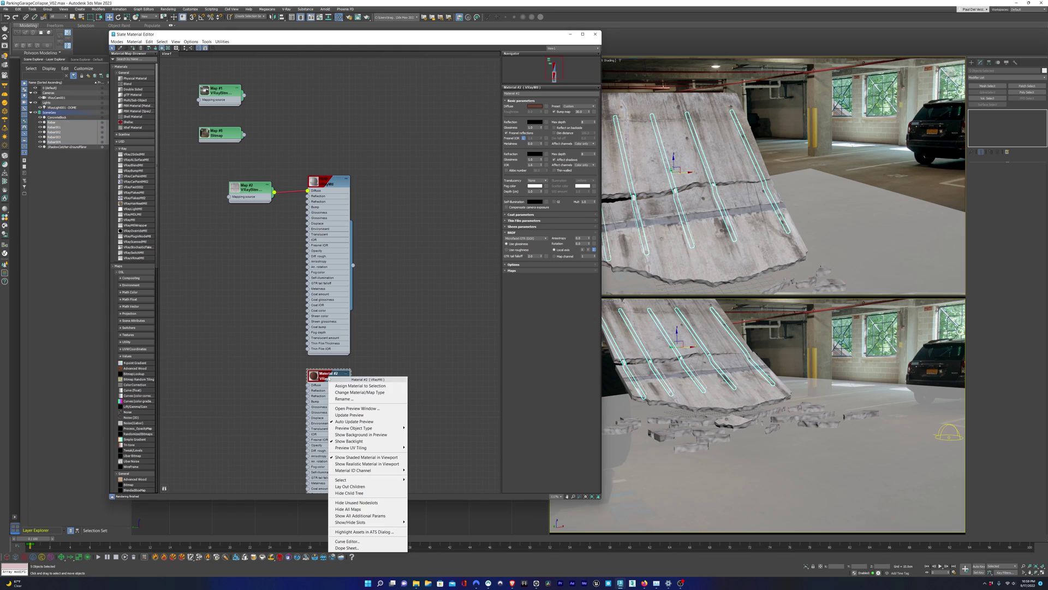
left_click(354, 386)
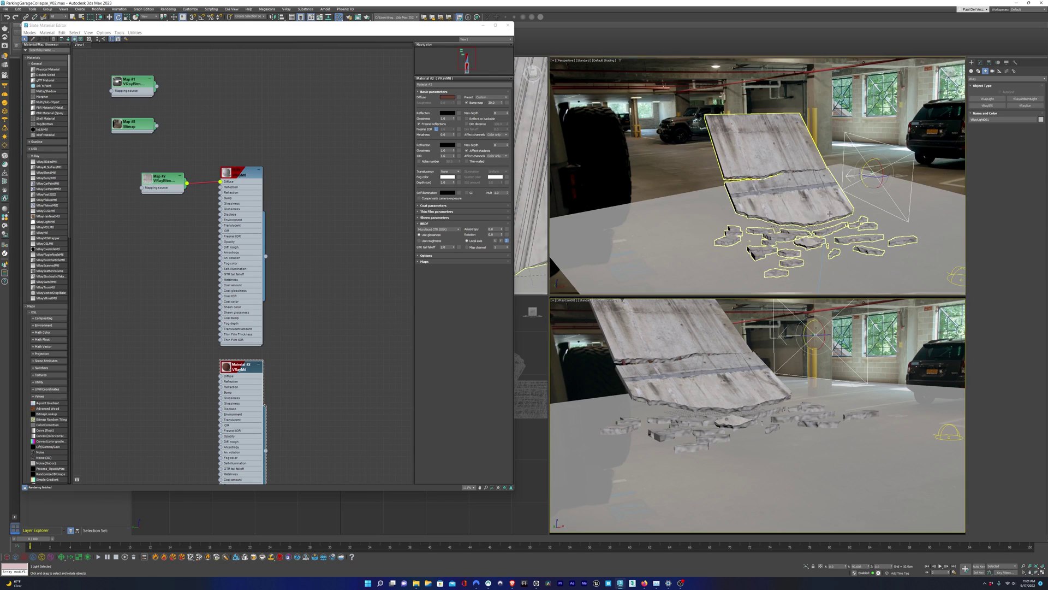
Step: Move the V-Ray plane light away from the slab toward the garage window and resize it to about 222 by 187 cm
middle_click_drag(830, 214, 775, 205, "alt")
key("w")
left_click_drag(760, 162, 804, 159)
middle_click_drag(802, 203, 739, 183, "alt")
left_click(980, 63)
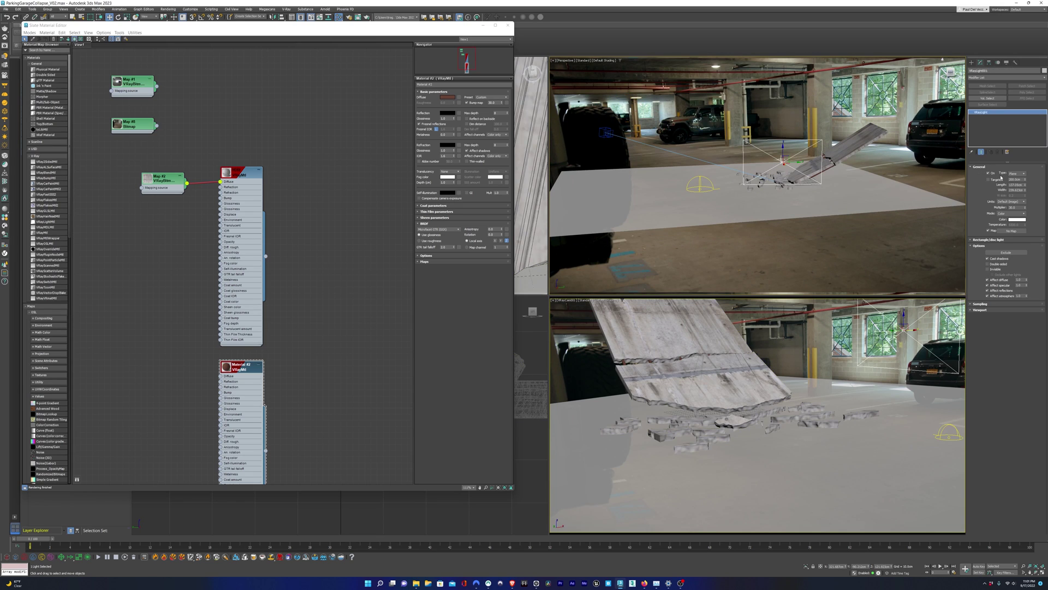
left_click_drag(1026, 186, 1026, 176)
left_click_drag(1025, 190, 1025, 142)
left_click_drag(784, 163, 799, 186)
Step: Clone the plane light and place the two lights side by side at neighbouring garage windows
middle_click_drag(731, 205, 787, 198, "alt")
left_click_drag(872, 205, 1024, 216, "shift")
key("Return")
left_click_drag(849, 326, 847, 327)
left_click(771, 196)
left_click_drag(785, 195, 815, 194)
middle_click_drag(815, 193, 753, 193, "alt")
left_click_drag(777, 181, 677, 185)
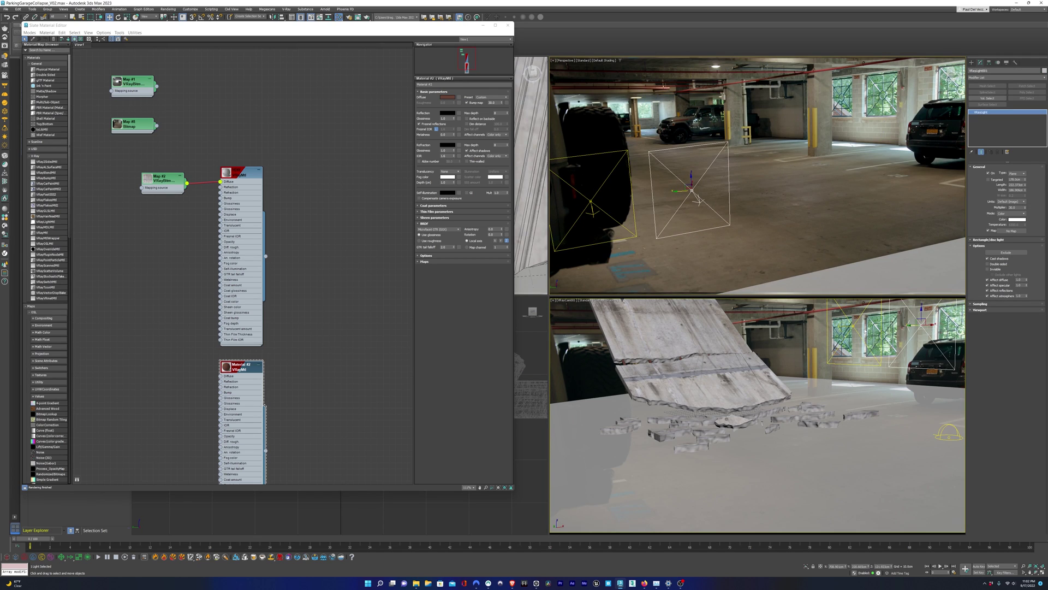
Step: Select both plane lights and reposition them together to line up with the garage windows
left_click(853, 326)
left_click(921, 324, "ctrl")
left_click_drag(880, 310, 898, 344)
middle_click_drag(694, 240, 841, 126, "alt")
left_click_drag(841, 126, 841, 82)
middle_click_drag(841, 82, 895, 156, "alt")
mouse_move(902, 157)
left_mouse_down()
mouse_move(829, 157)
mouse_move(899, 153)
left_mouse_up()
Step: Set the plane light's multiplier to 5.0
left_click(790, 153)
left_click_drag(1009, 207, 1032, 214)
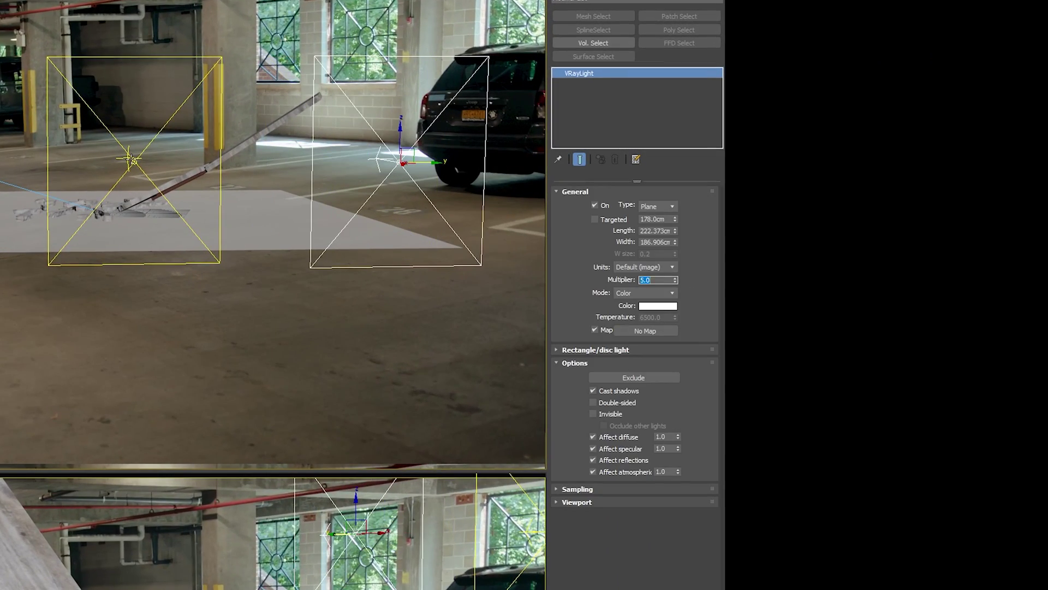